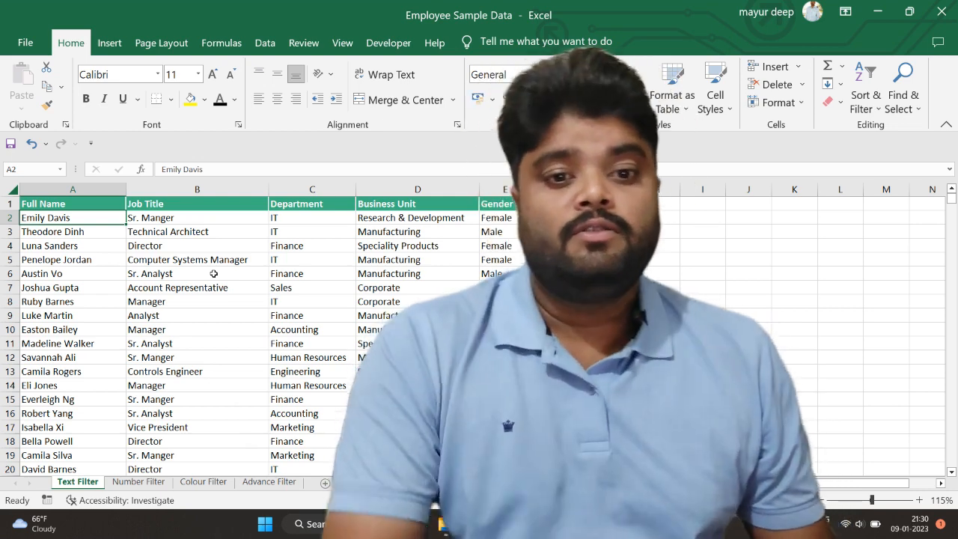
# - Examine the employee table's header row and the data columns beneath it on the Text Filter sheet
pyautogui.click(213, 274)
pyautogui.click(645, 300)
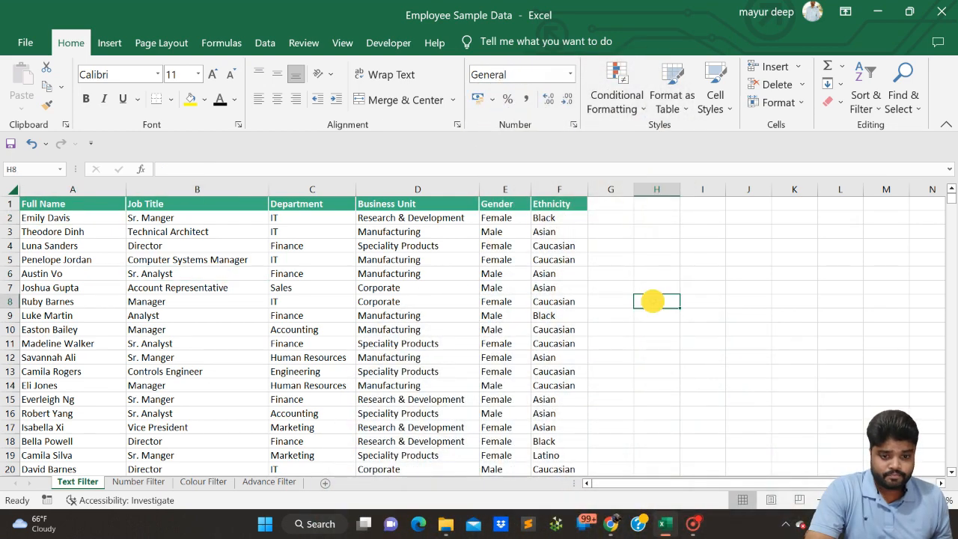
pyautogui.click(111, 234)
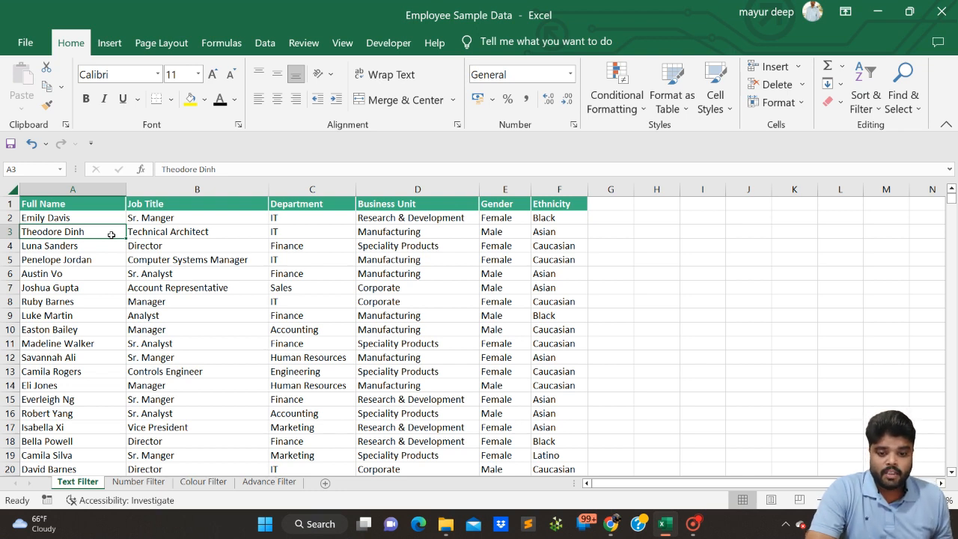
pyautogui.click(27, 203)
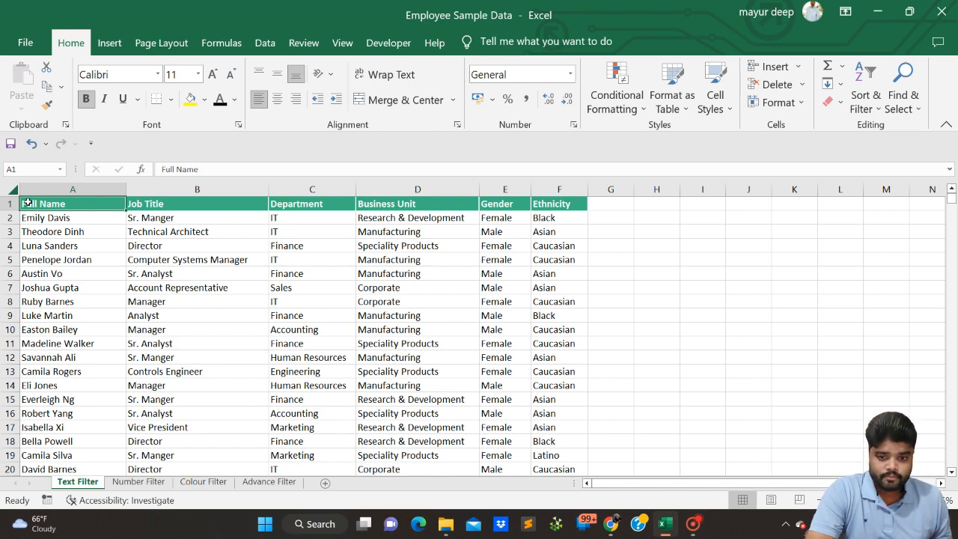
pyautogui.click(12, 189)
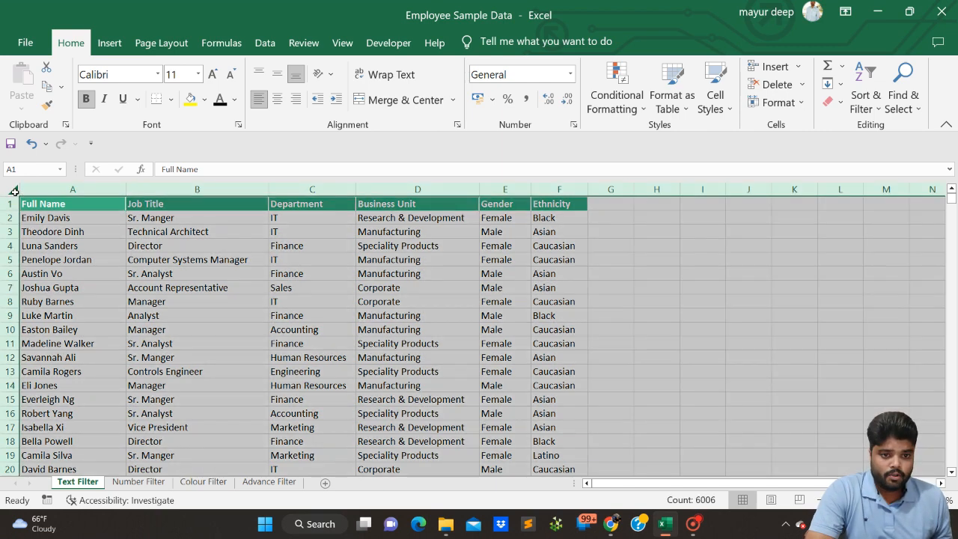
pyautogui.click(136, 326)
pyautogui.click(201, 202)
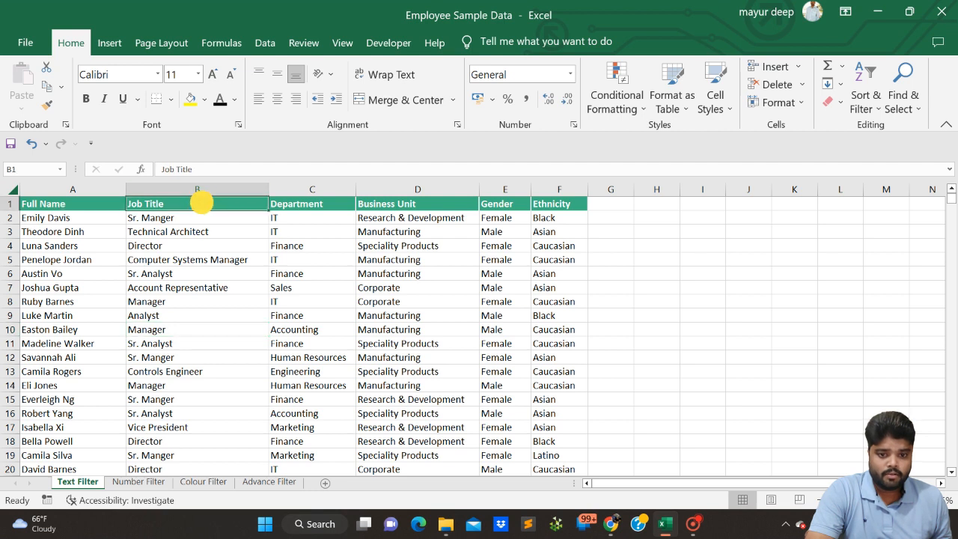
pyautogui.click(14, 203)
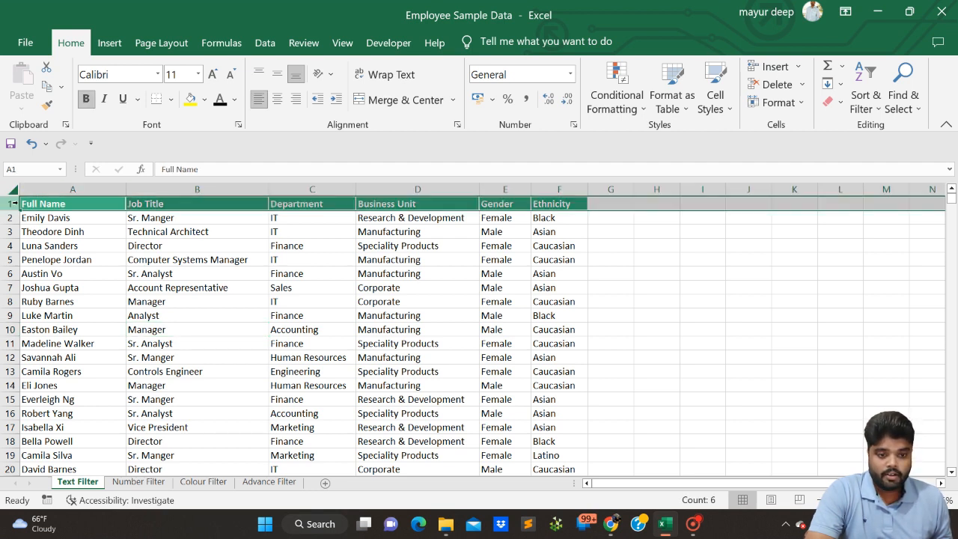
pyautogui.click(122, 245)
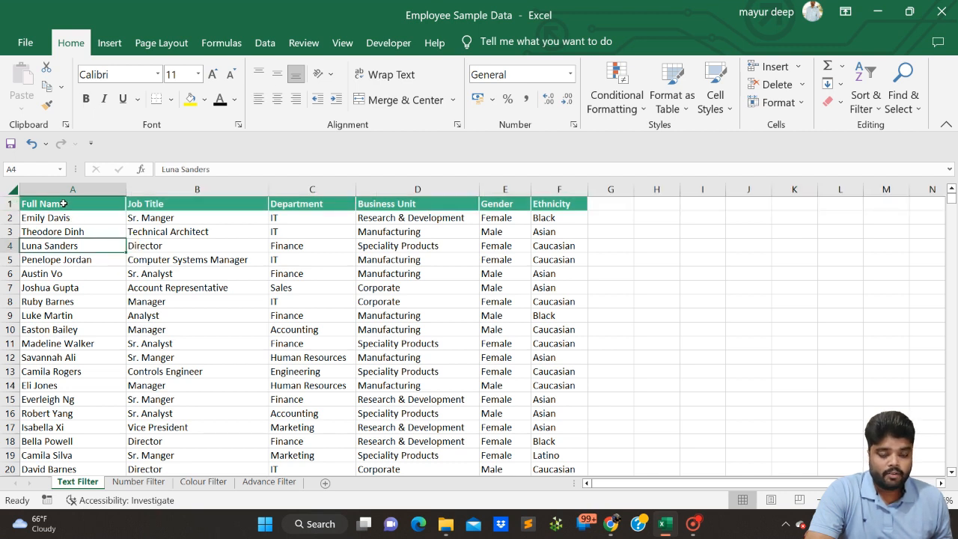
pyautogui.click(63, 203)
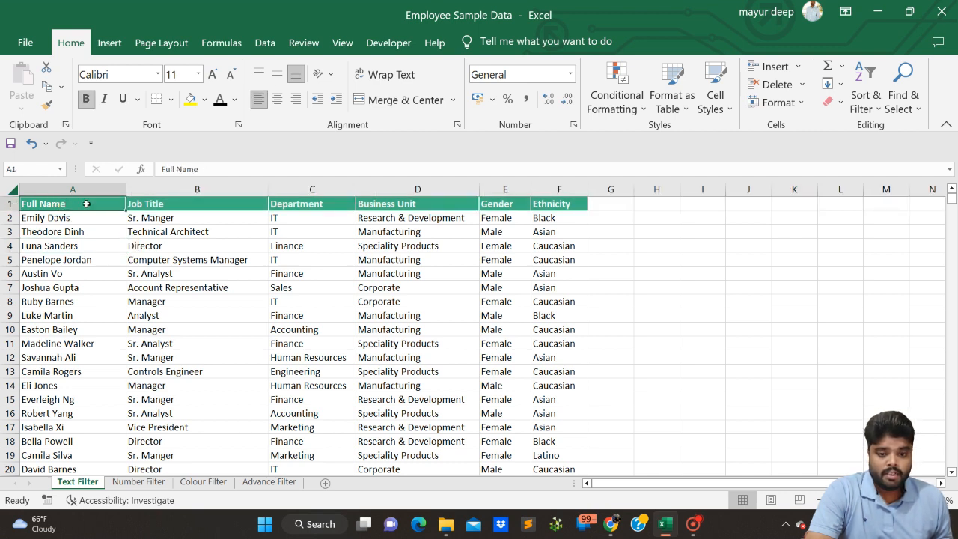
pyautogui.click(184, 201)
pyautogui.click(38, 200)
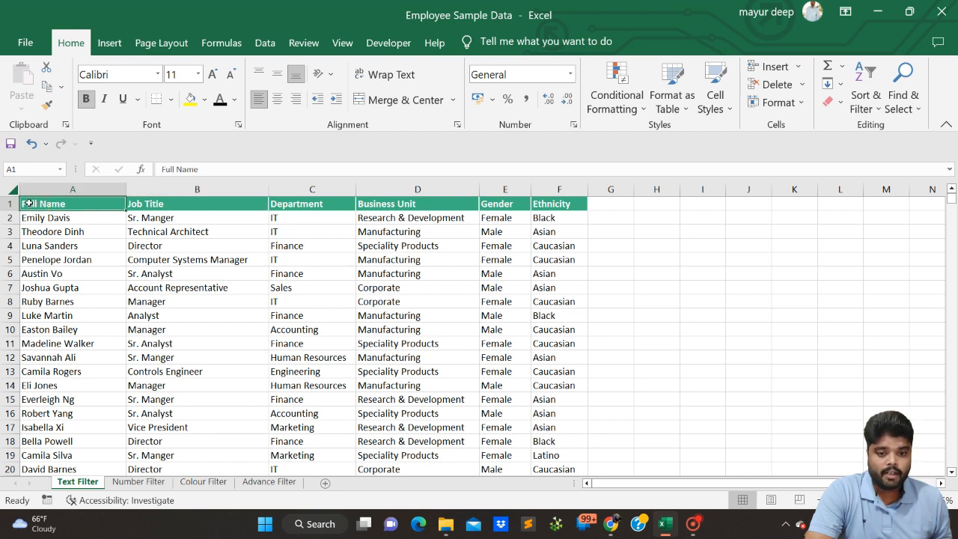
pyautogui.click(150, 201)
pyautogui.click(88, 202)
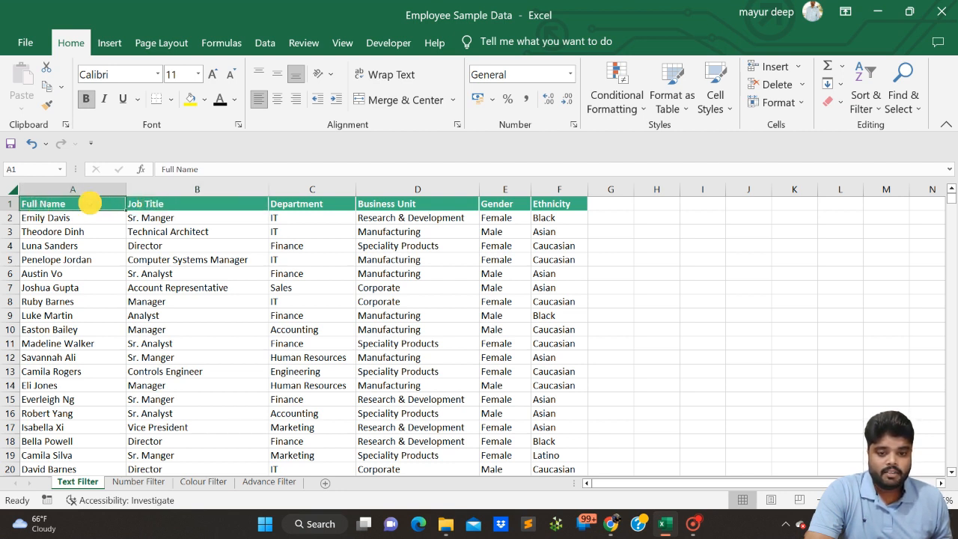
pyautogui.moveTo(37, 203); pyautogui.dragTo(557, 203)
pyautogui.click(389, 231)
# - Turn on filtering for the employee table from its Business Unit header cell
pyautogui.click(384, 202)
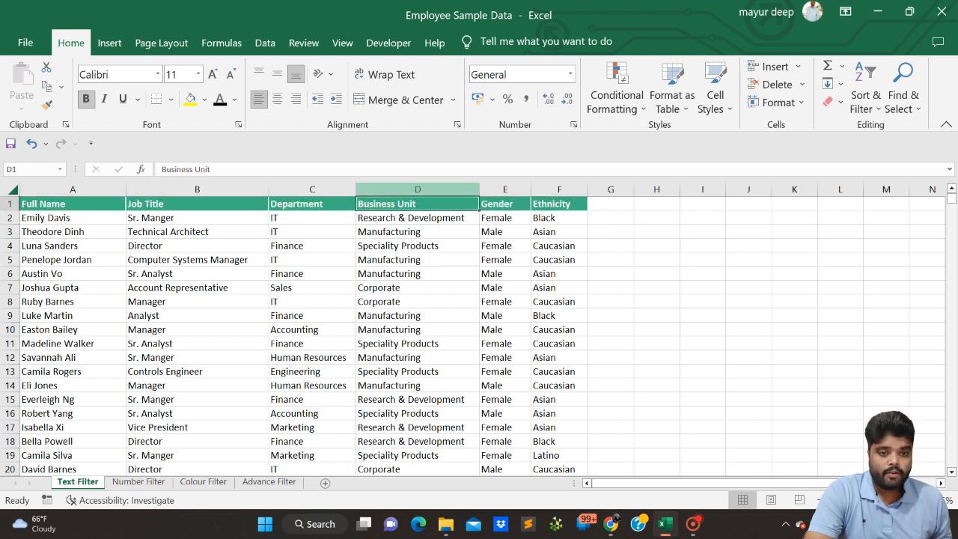
pyautogui.click(264, 43)
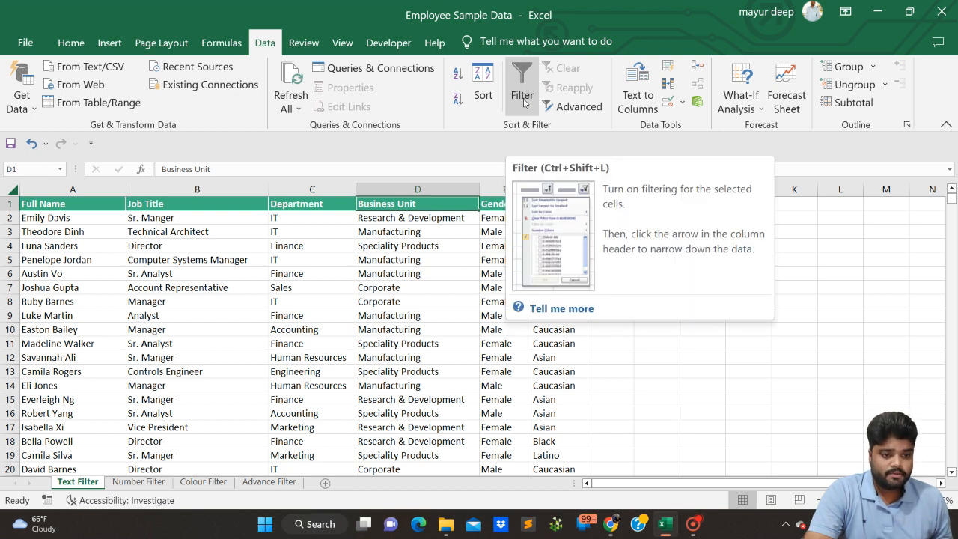
pyautogui.click(523, 103)
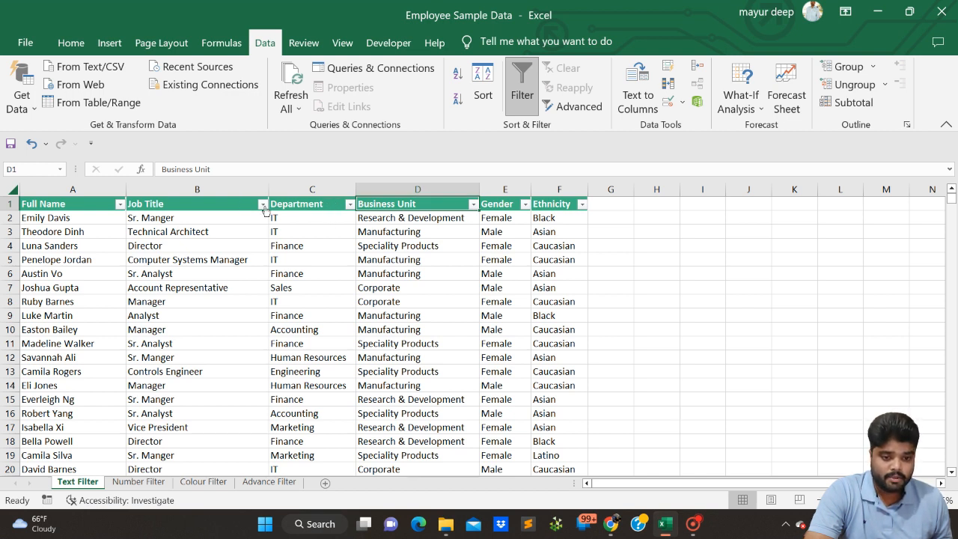
pyautogui.scroll(1, 363, 262)
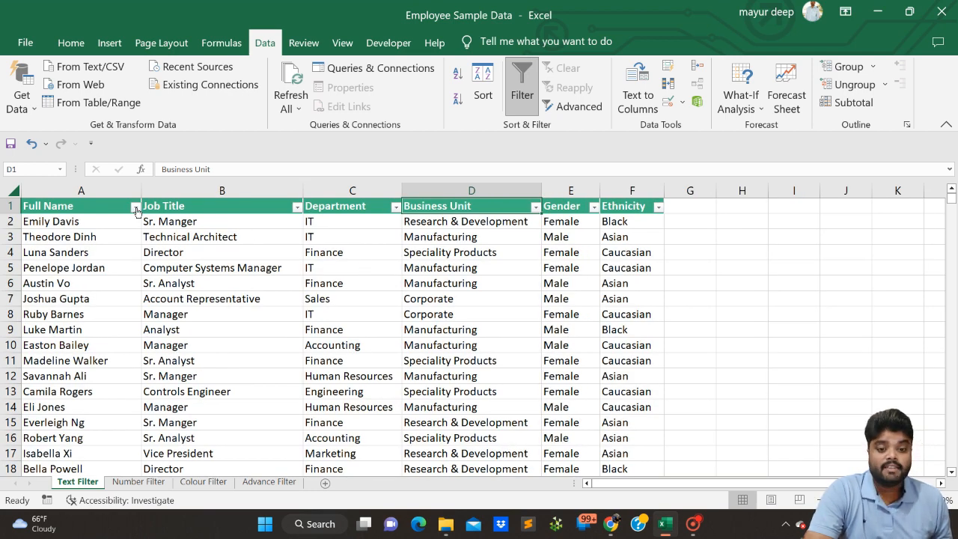
pyautogui.click(253, 203)
pyautogui.click(125, 210)
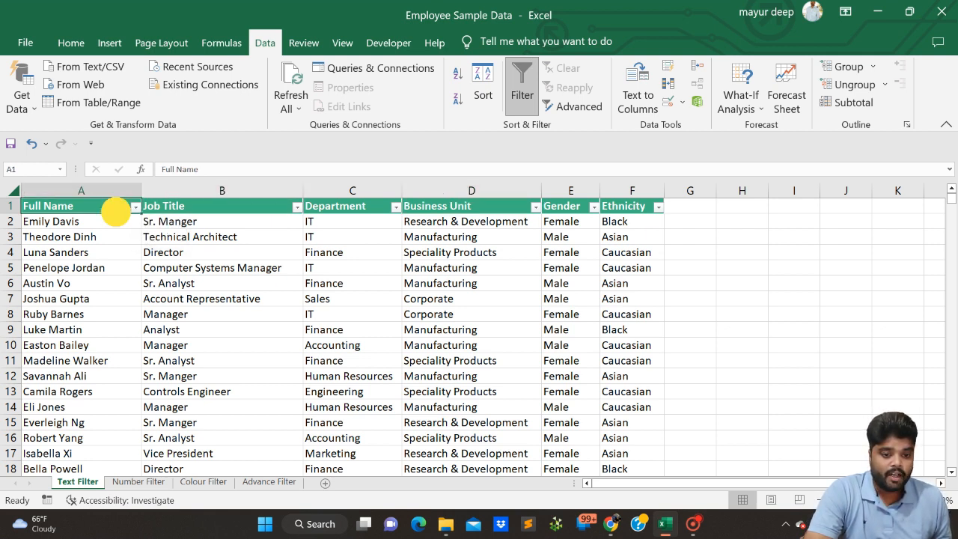
# - Turn the employee table's header filters off and on again with the Sort & Filter command
pyautogui.click(202, 205)
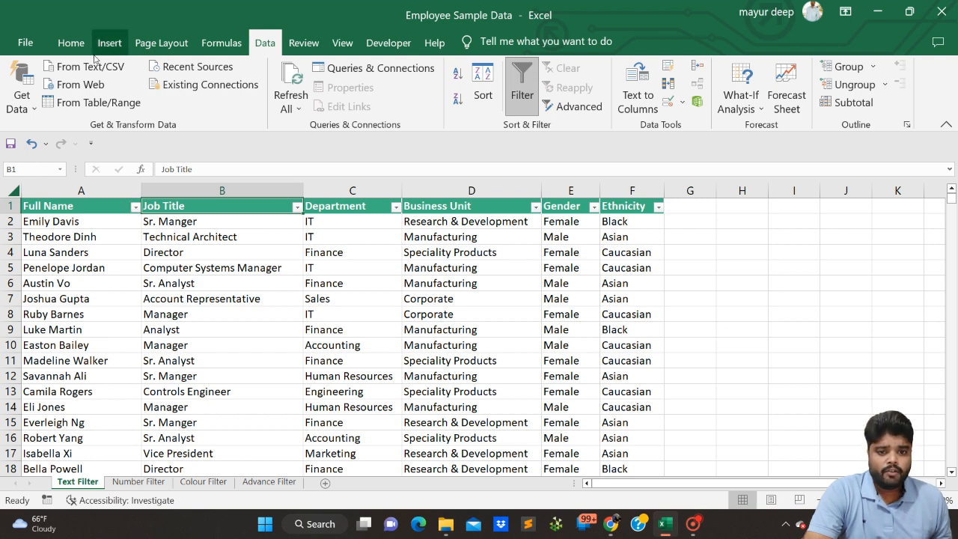
pyautogui.click(72, 49)
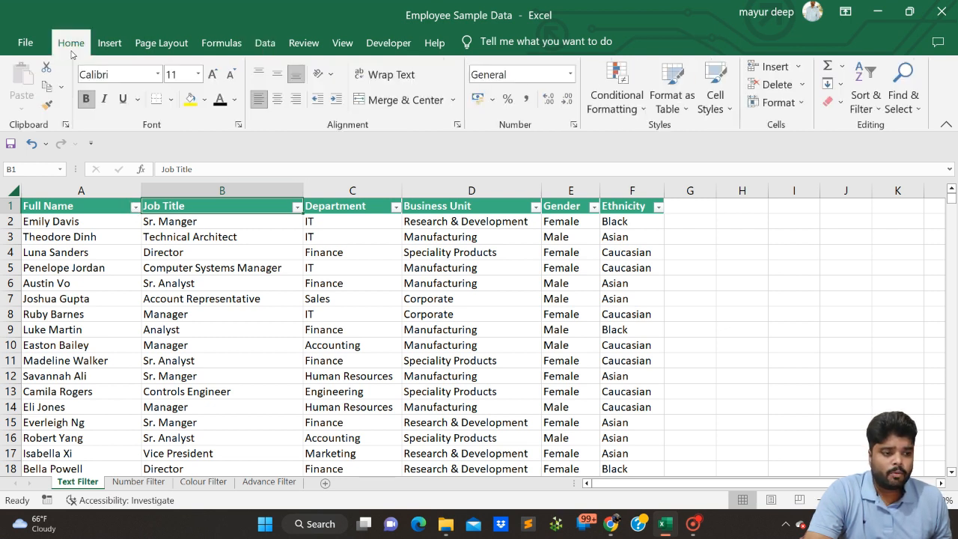
pyautogui.click(882, 114)
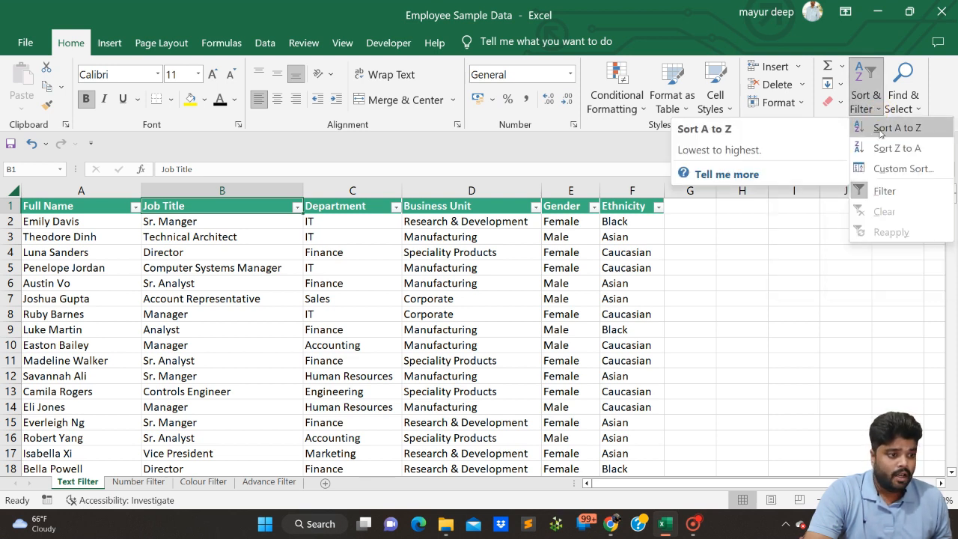
pyautogui.click(887, 191)
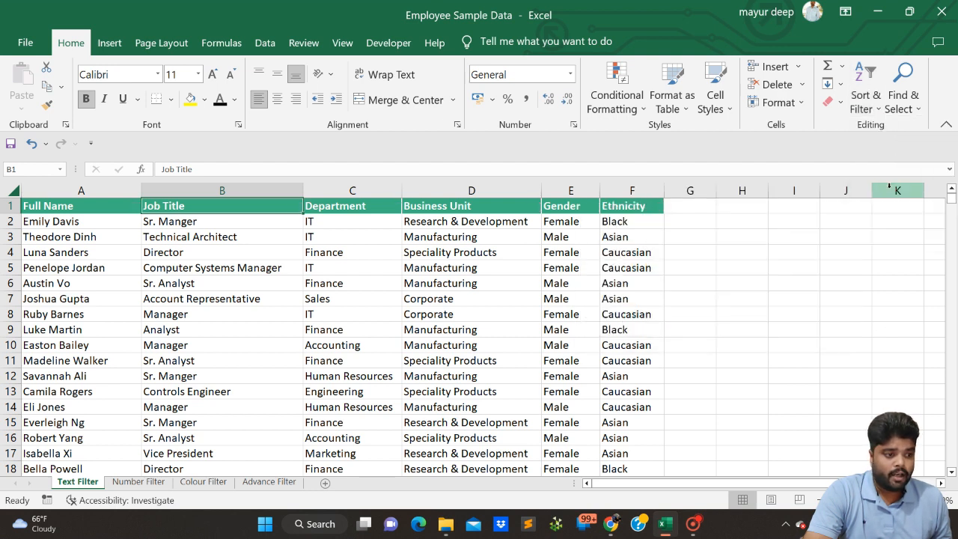
pyautogui.click(864, 105)
pyautogui.click(885, 191)
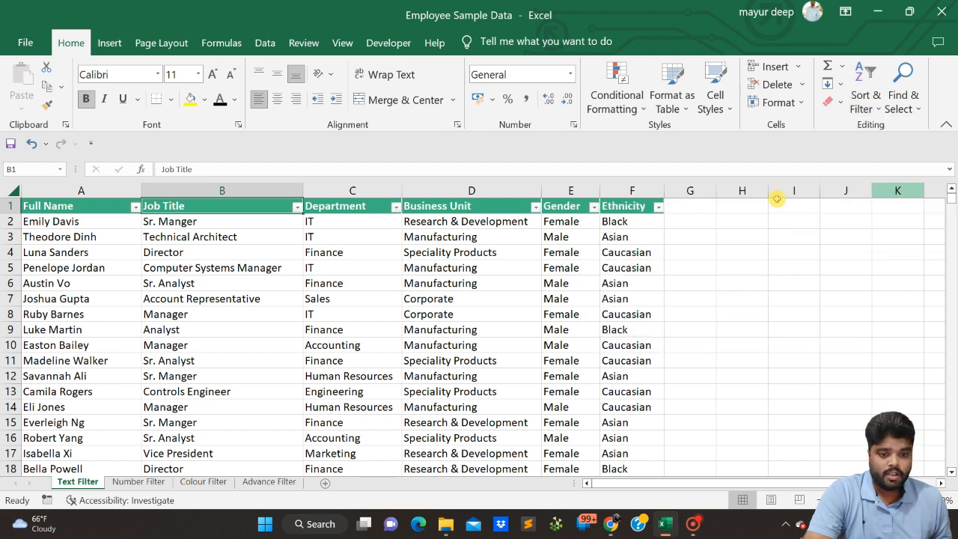
pyautogui.click(301, 283)
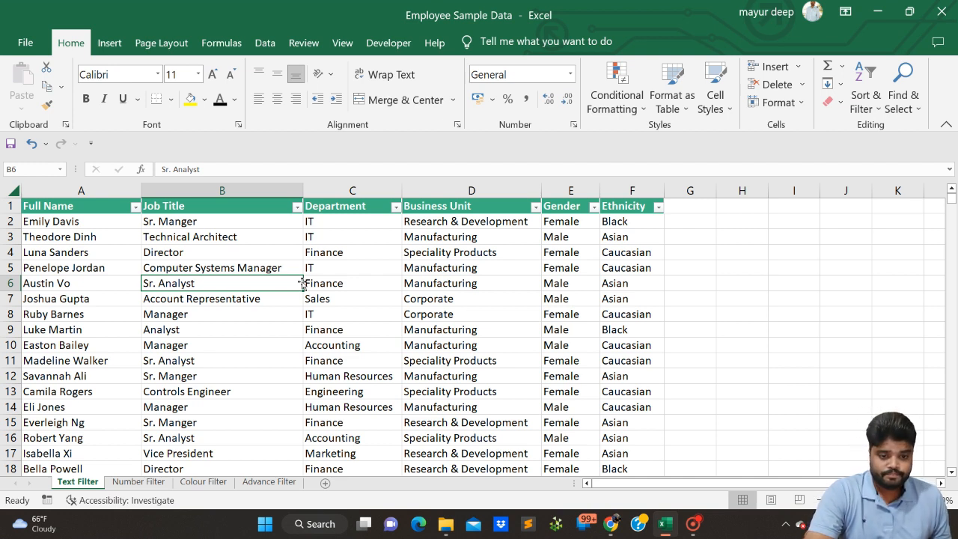
pyautogui.click(349, 238)
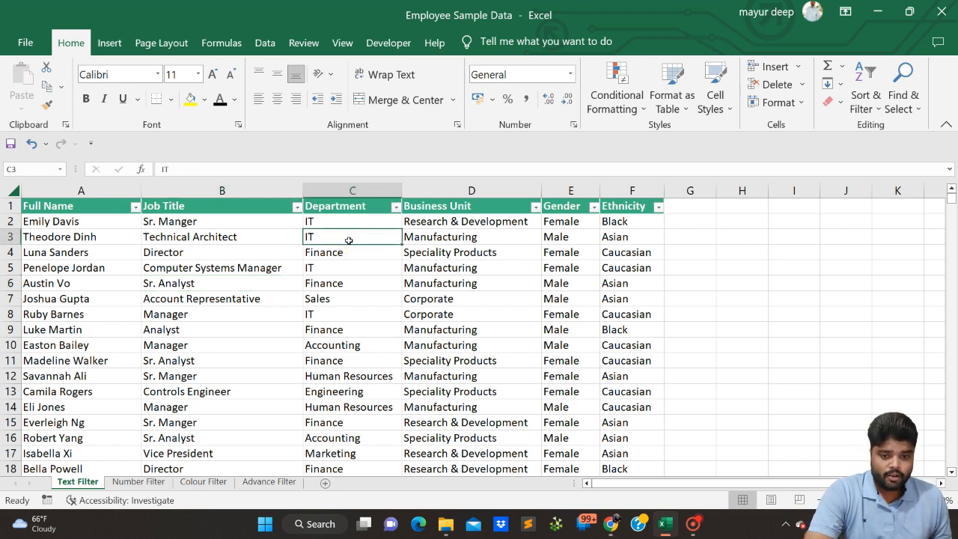
pyautogui.click(42, 204)
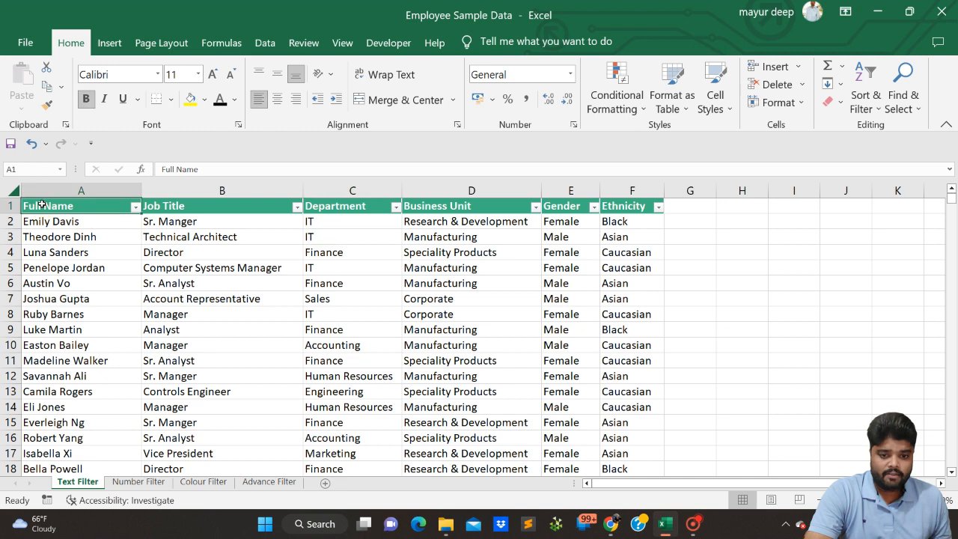
pyautogui.click(182, 204)
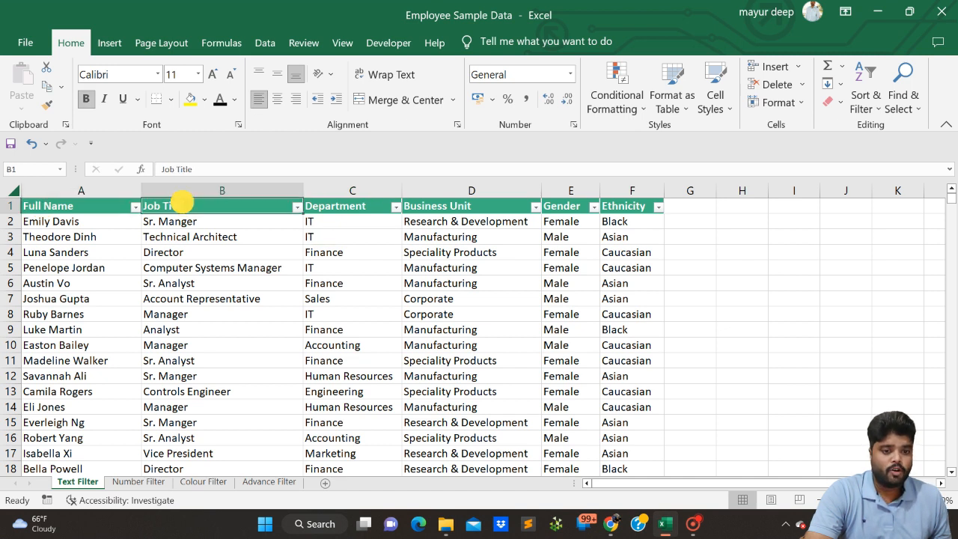
# - Filter the Department column to show only the Accounting and Engineering records
pyautogui.click(339, 209)
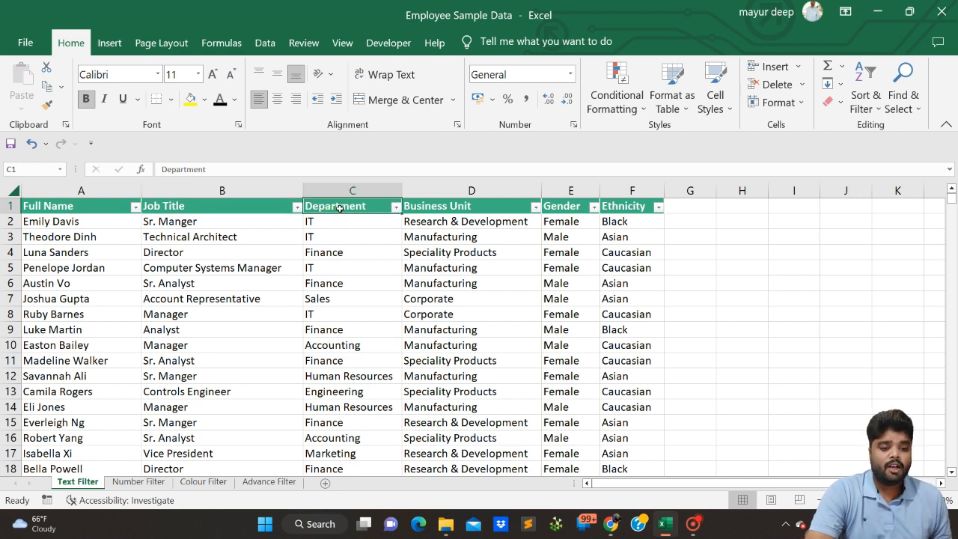
pyautogui.click(396, 206)
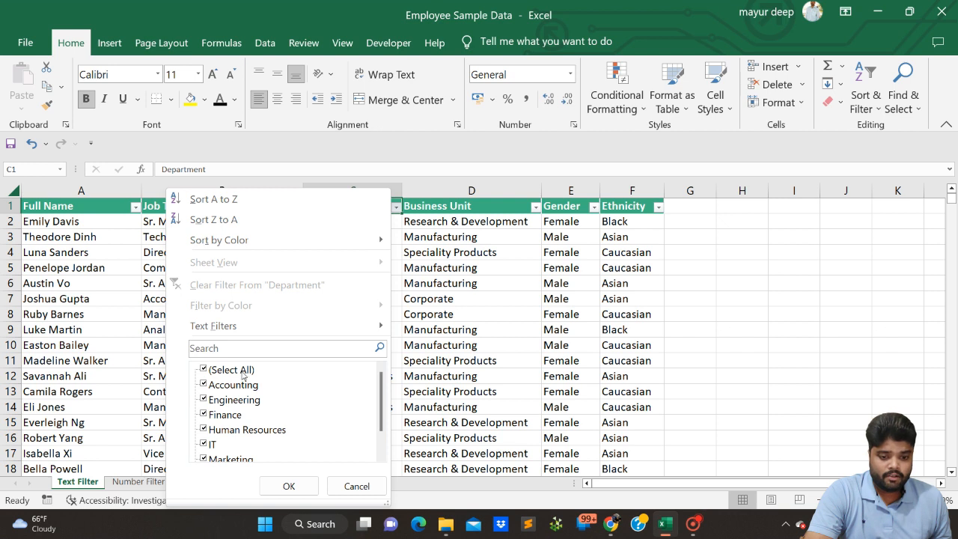
pyautogui.scroll(-1, 243, 375)
pyautogui.scroll(1, 243, 375)
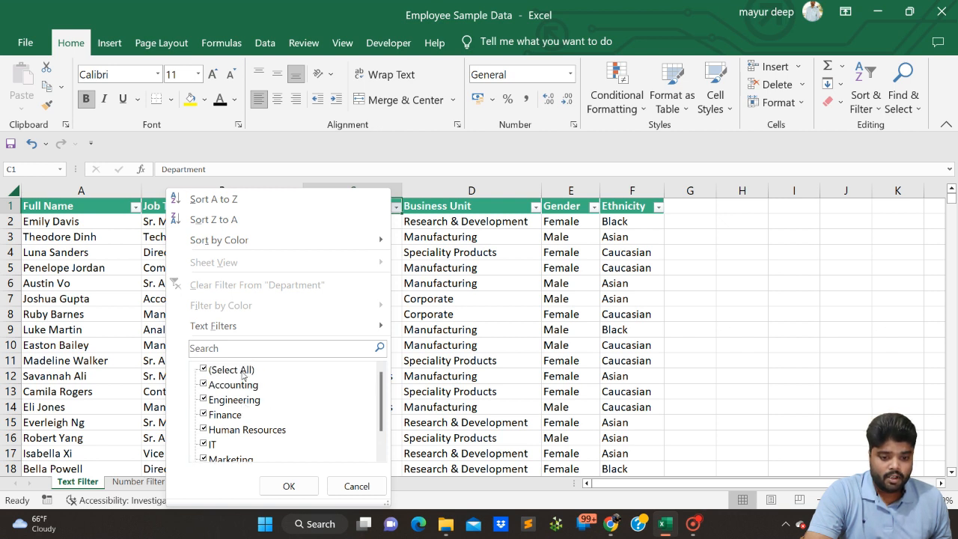
pyautogui.click(204, 369)
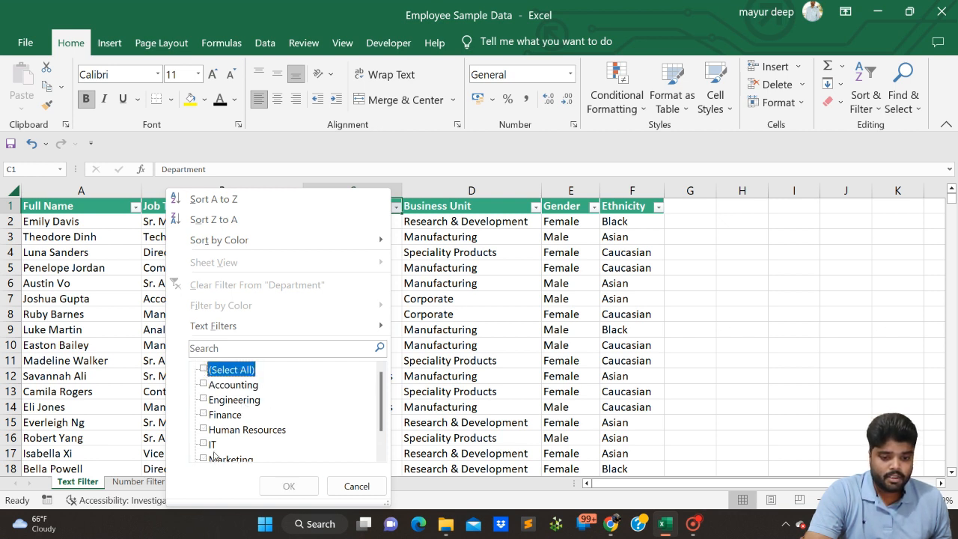
pyautogui.click(204, 370)
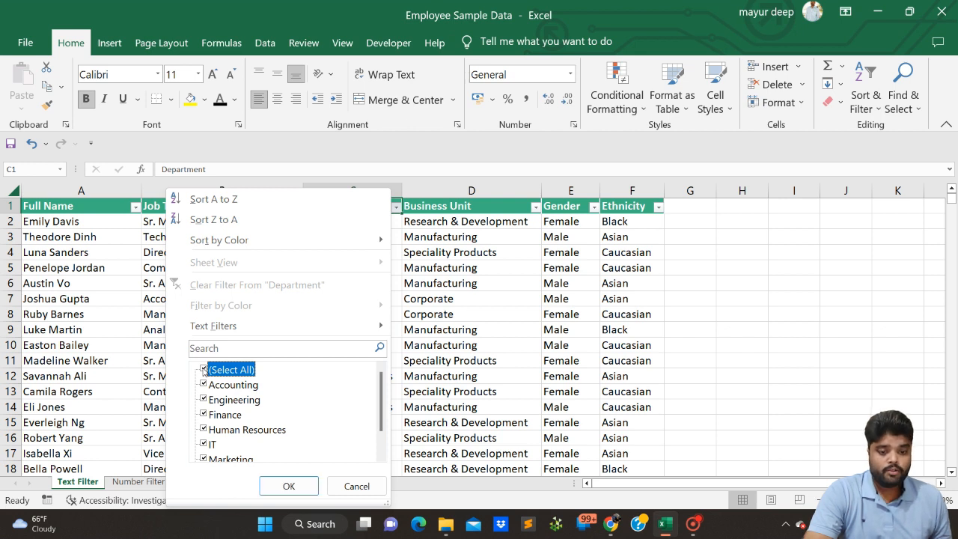
pyautogui.click(204, 370)
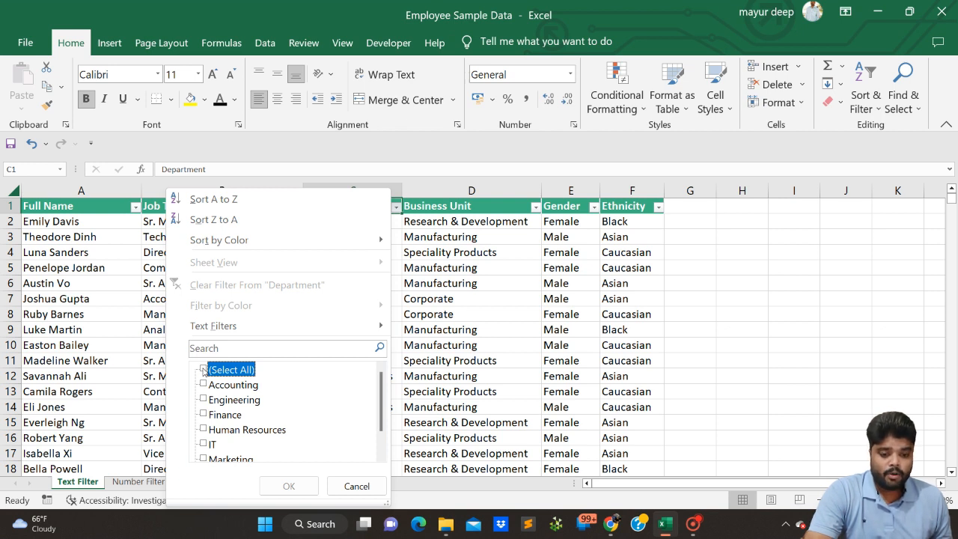
pyautogui.click(202, 384)
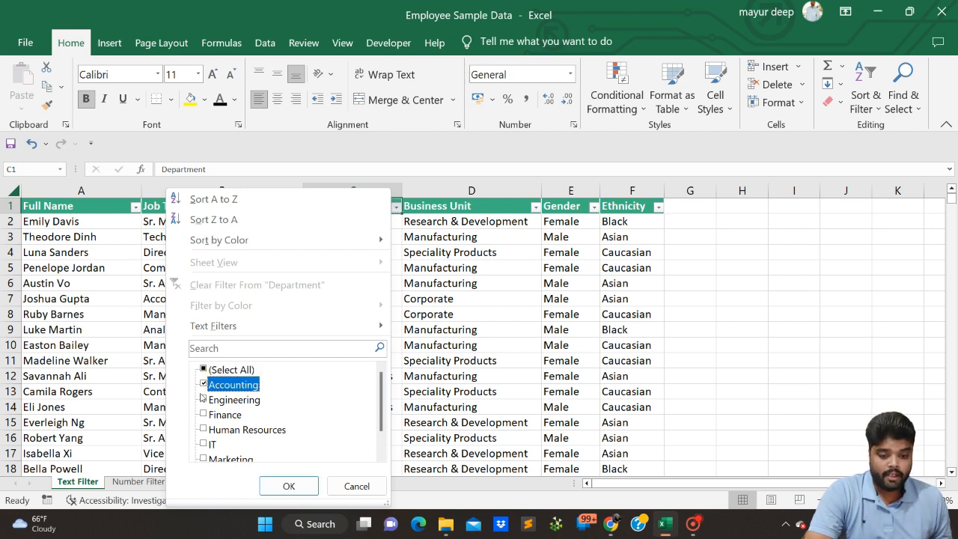
pyautogui.click(203, 400)
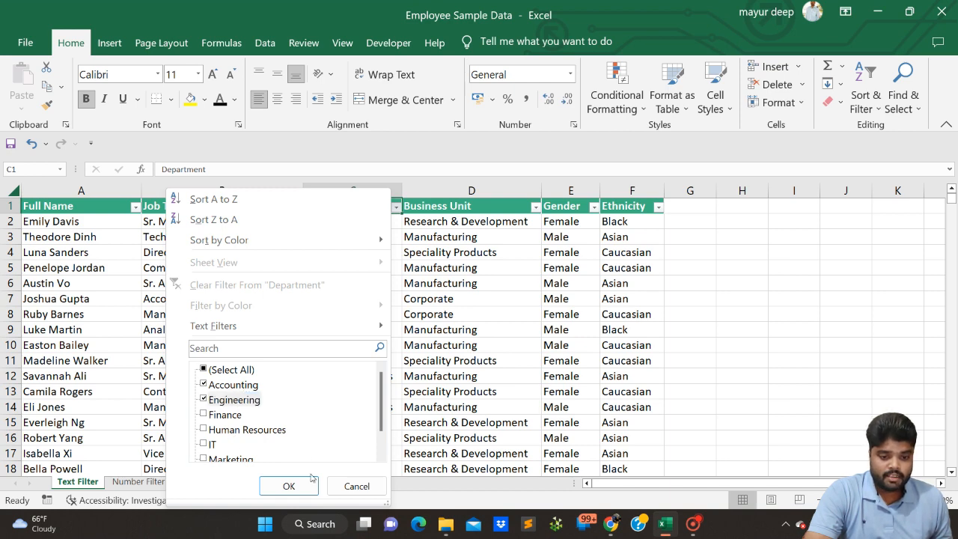
pyautogui.scroll(-3, 335, 418)
pyautogui.click(290, 487)
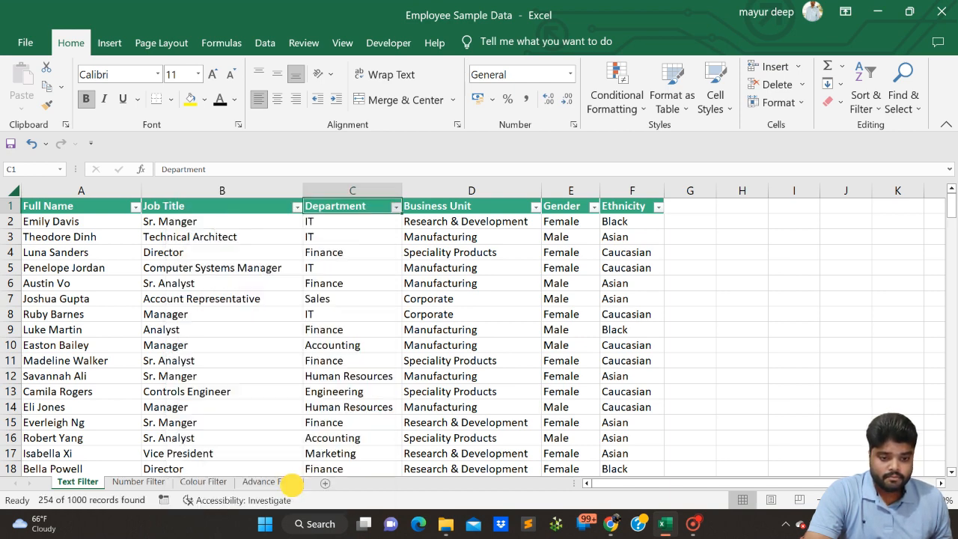
pyautogui.click(320, 267)
pyautogui.click(348, 222)
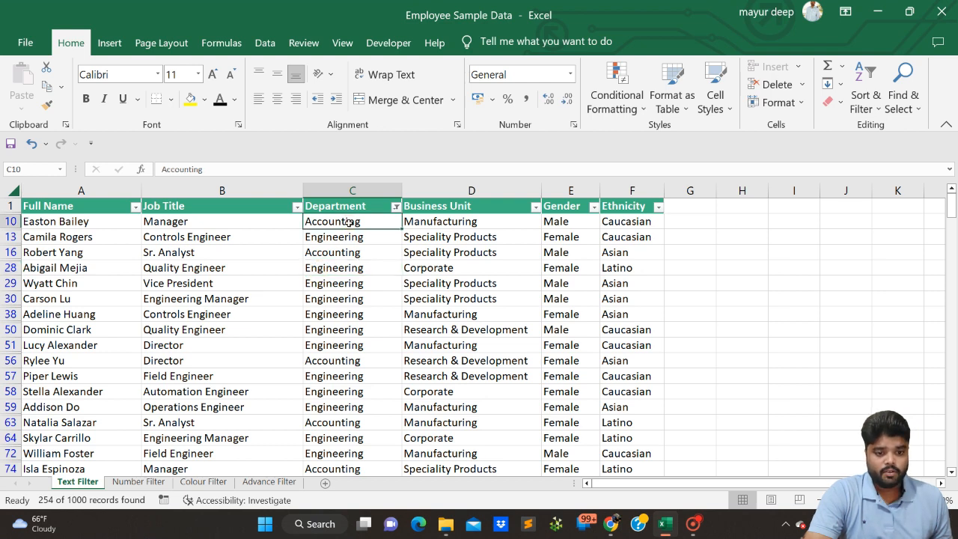
pyautogui.click(336, 263)
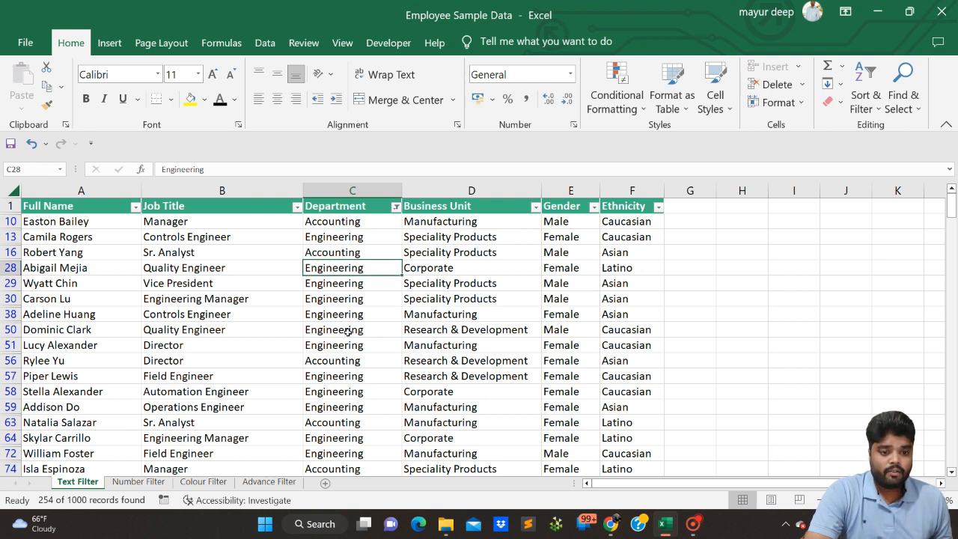
# - Look through the Accounting and Engineering records in the filtered Department column and return to its header
pyautogui.click(360, 226)
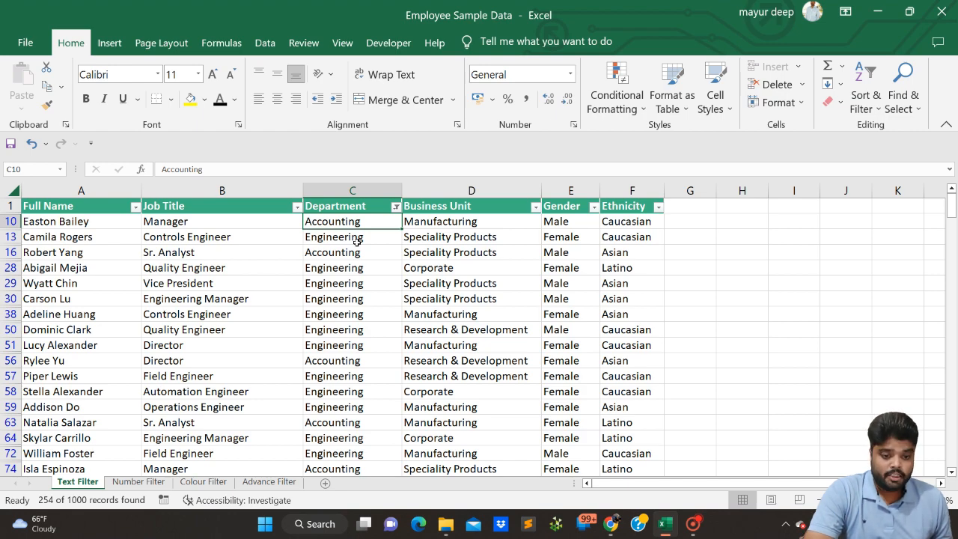
pyautogui.scroll(-8, 357, 241)
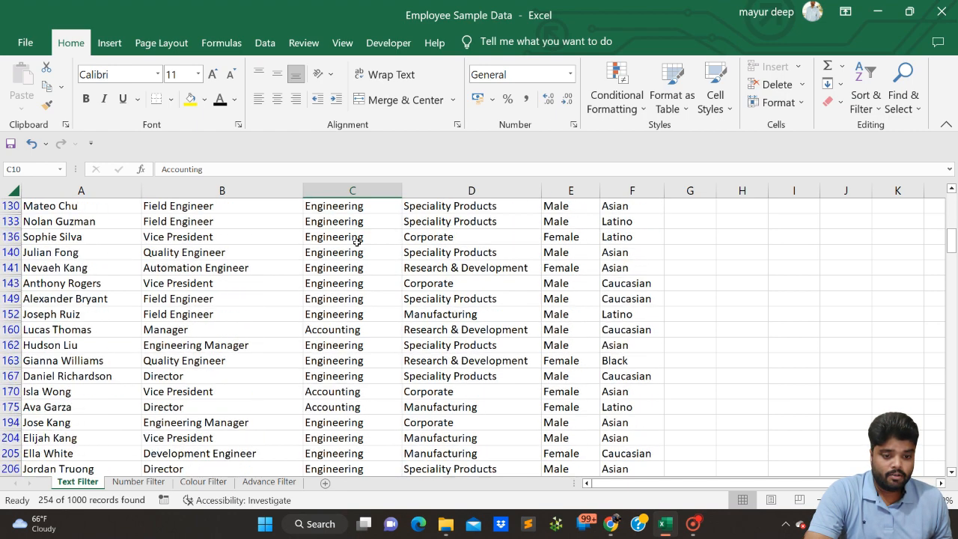
pyautogui.scroll(-1, 357, 240)
pyautogui.scroll(1, 357, 241)
pyautogui.click(357, 239)
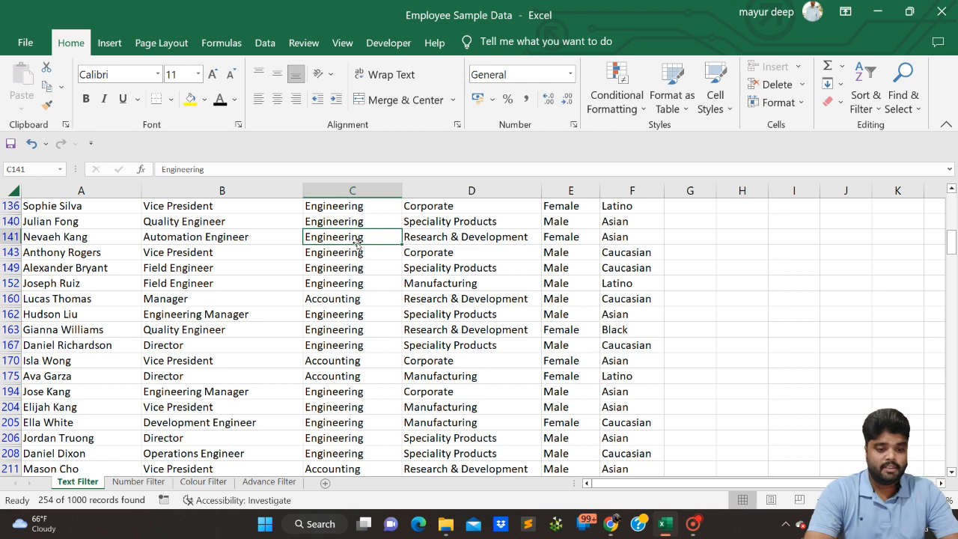
pyautogui.hotkey('ctrl', 'Up')
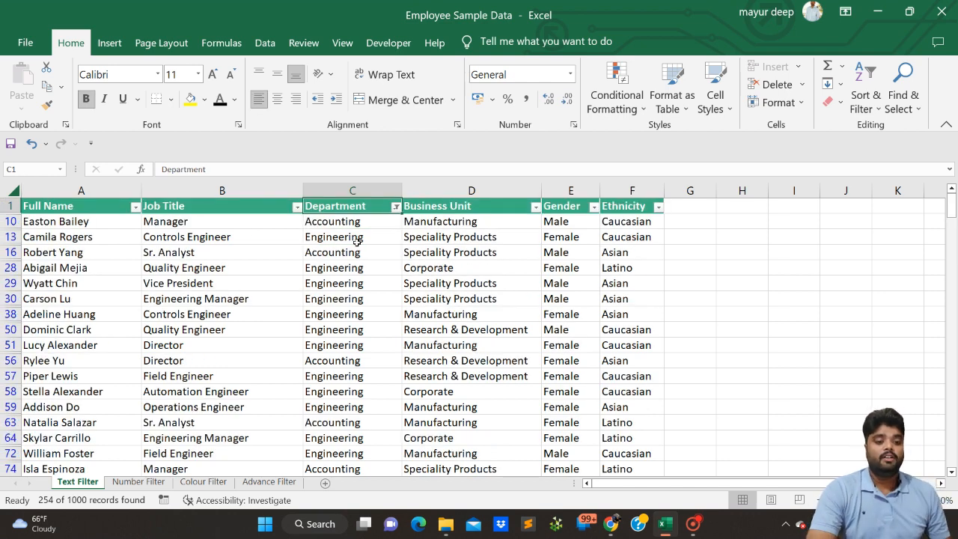
# - Remove the Accounting and Engineering restriction from the Department filter by selecting all departments
pyautogui.click(395, 206)
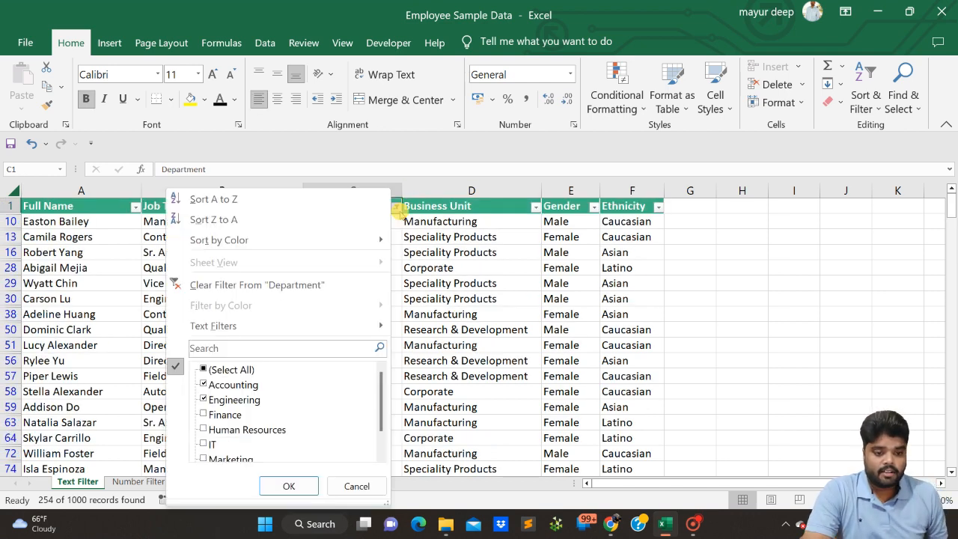
pyautogui.moveTo(322, 320)
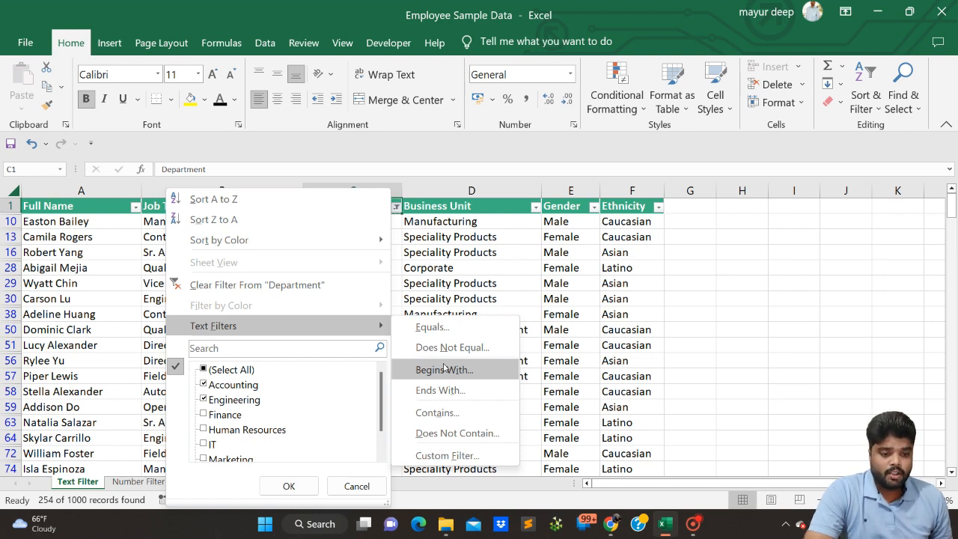
pyautogui.click(449, 274)
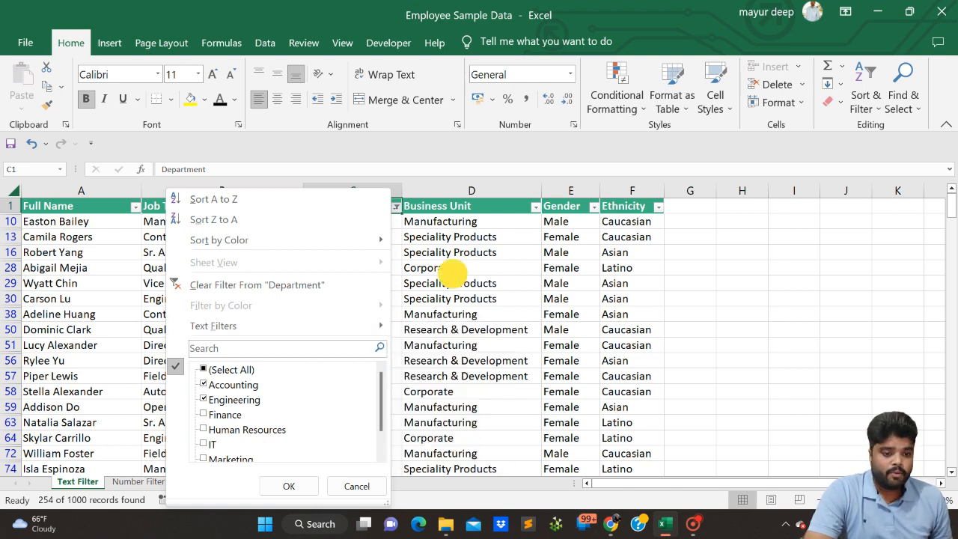
pyautogui.click(396, 207)
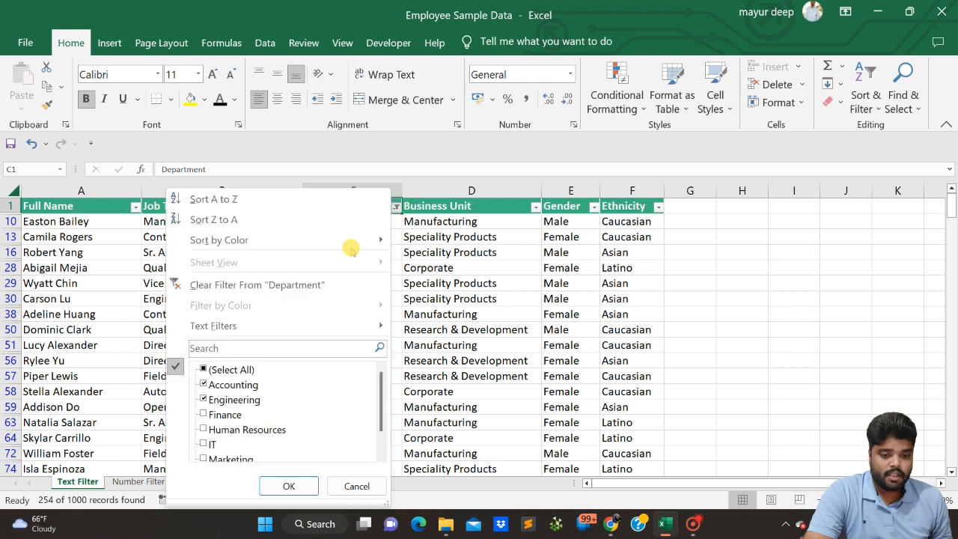
pyautogui.click(228, 368)
pyautogui.click(275, 485)
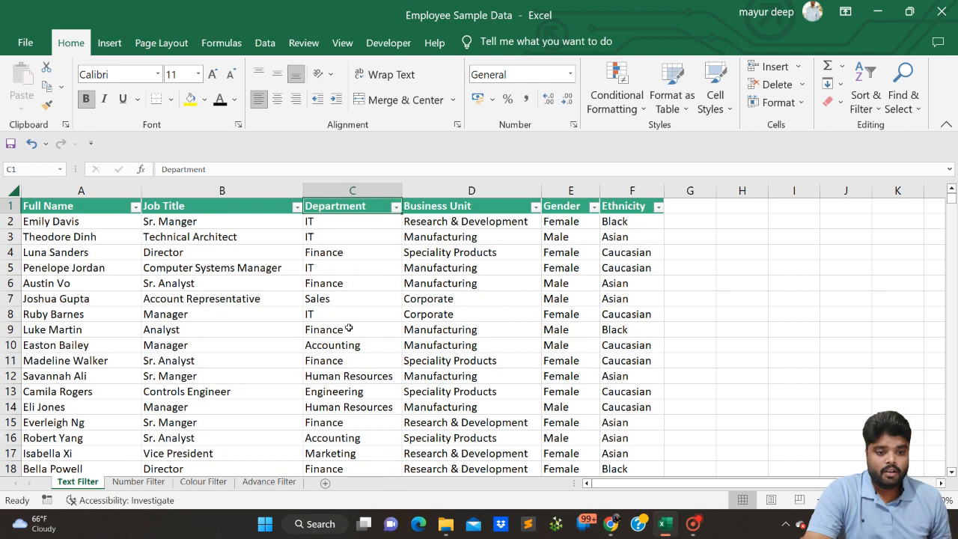
# - Start a custom text filter on Department with the first condition set to equals IT
pyautogui.click(395, 206)
pyautogui.moveTo(311, 330)
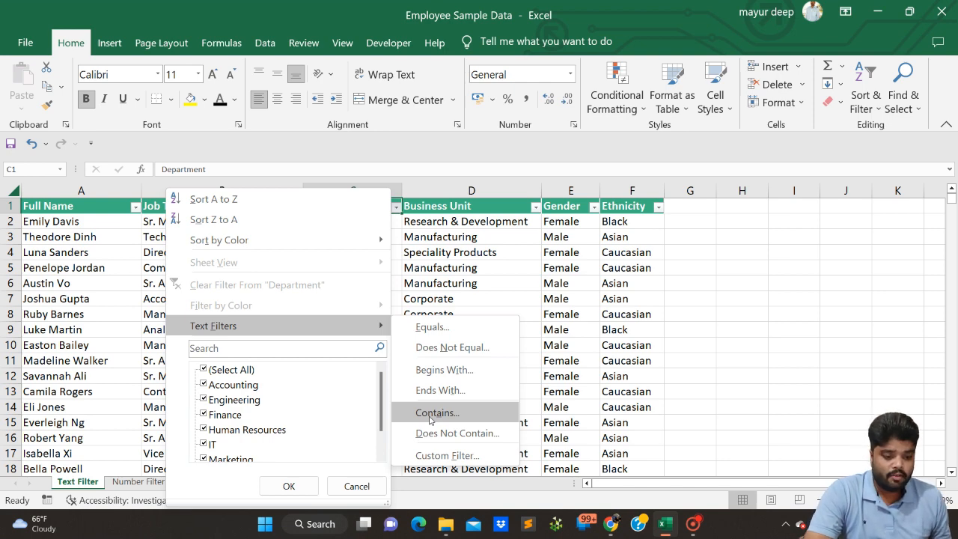
pyautogui.click(436, 455)
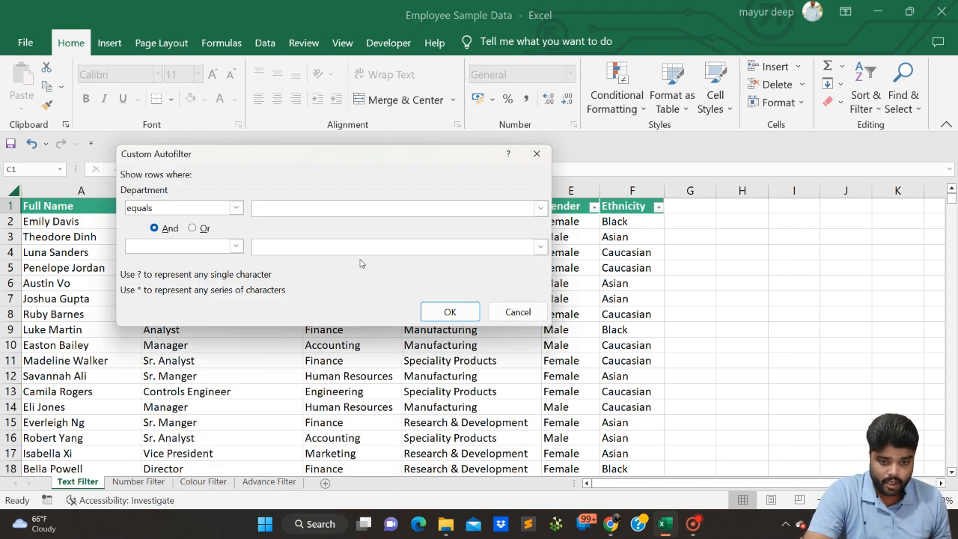
pyautogui.click(235, 209)
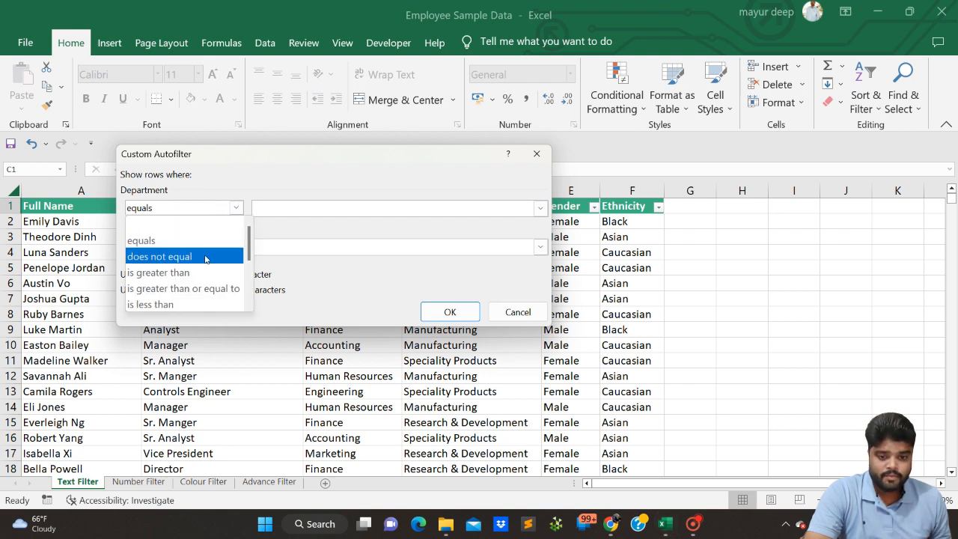
pyautogui.click(204, 240)
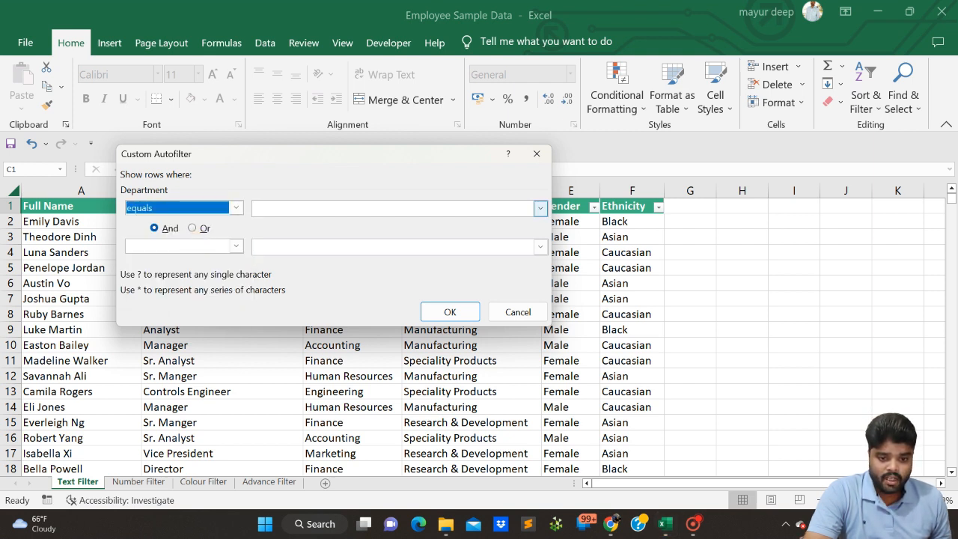
pyautogui.click(236, 246)
pyautogui.click(237, 246)
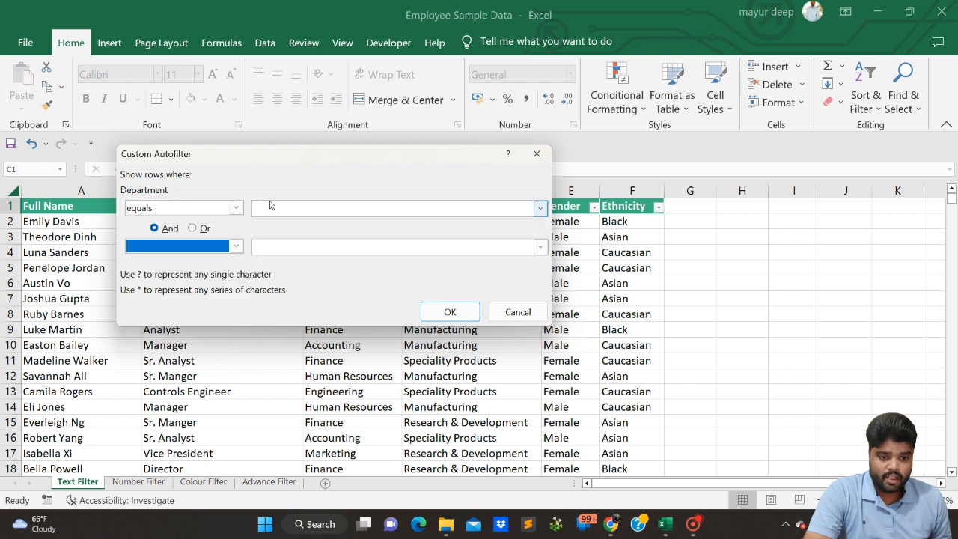
pyautogui.click(540, 208)
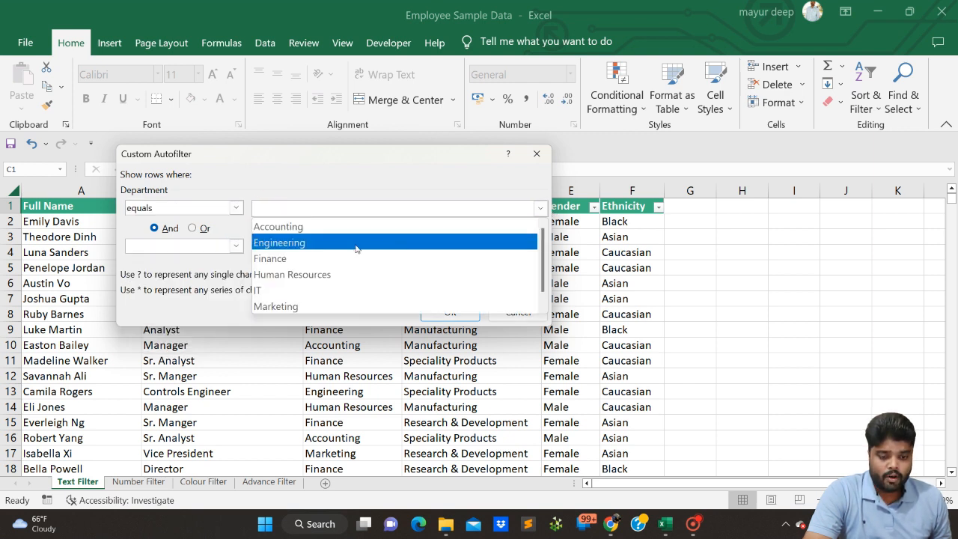
pyautogui.scroll(-1, 342, 273)
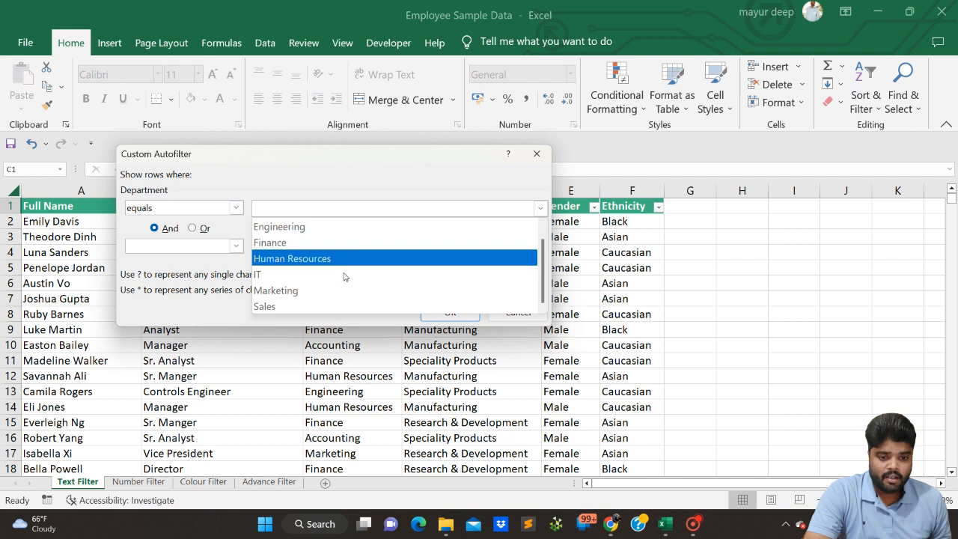
pyautogui.click(305, 276)
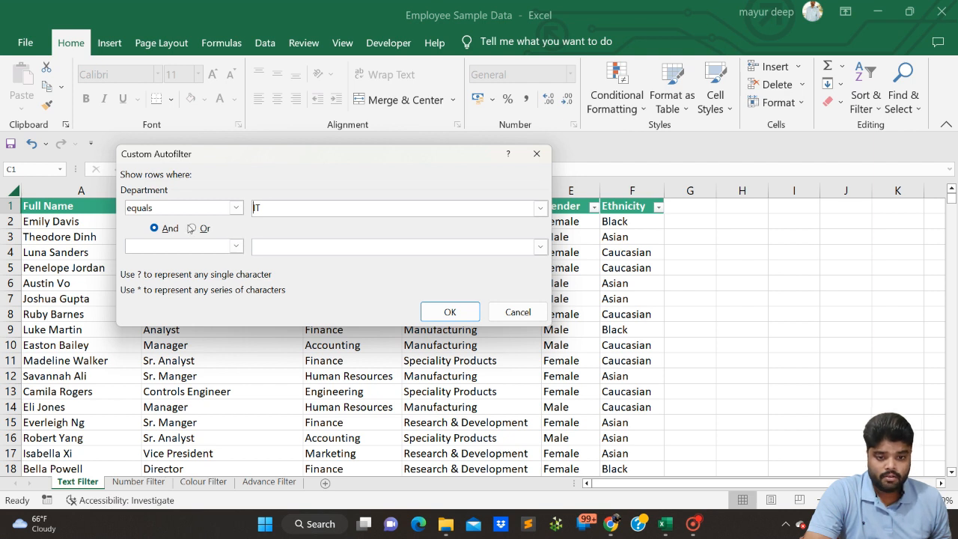
# - Add a second condition, equals Engineering, joined with And, and apply the custom Department filter
pyautogui.click(233, 250)
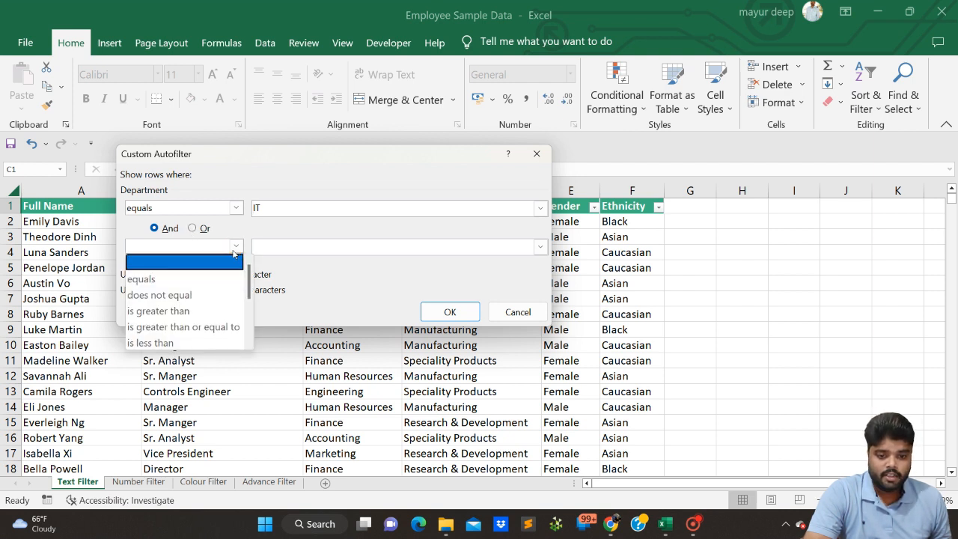
pyautogui.click(197, 279)
pyautogui.click(300, 248)
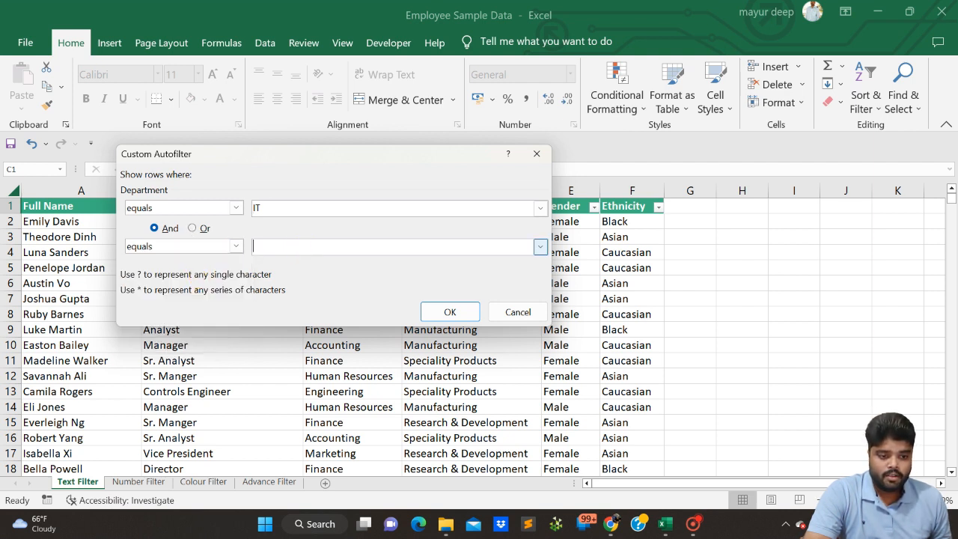
pyautogui.click(539, 249)
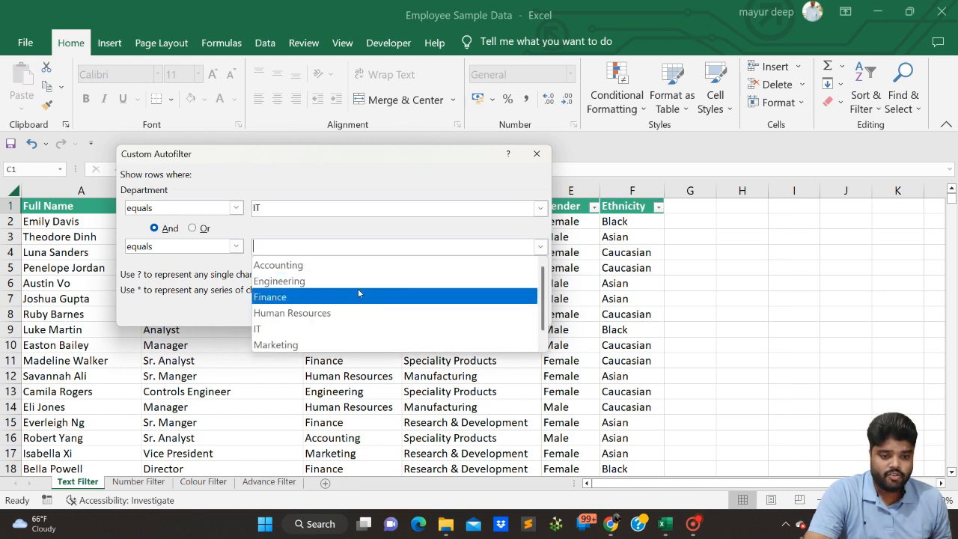
pyautogui.click(357, 280)
pyautogui.click(441, 311)
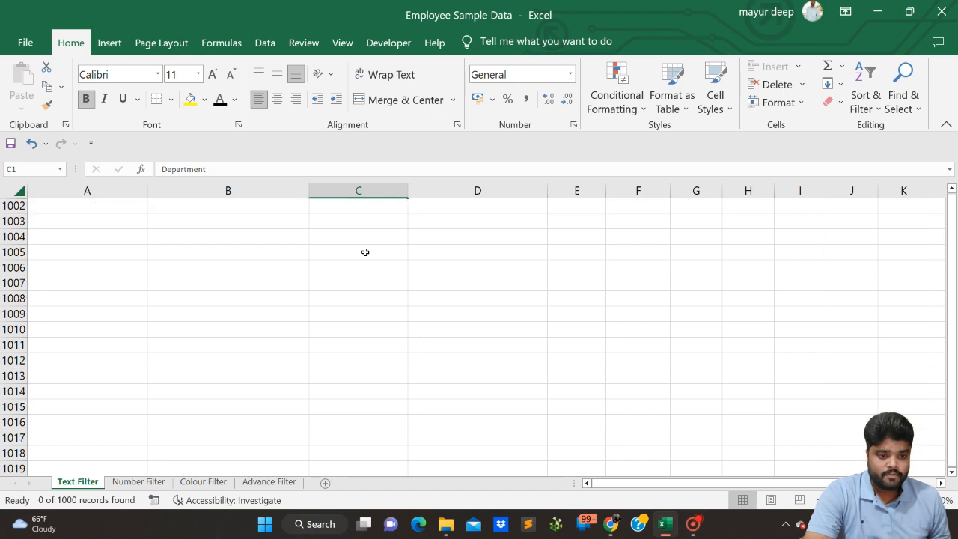
# - Clear the custom filter on the Department column by selecting all departments
pyautogui.click(401, 206)
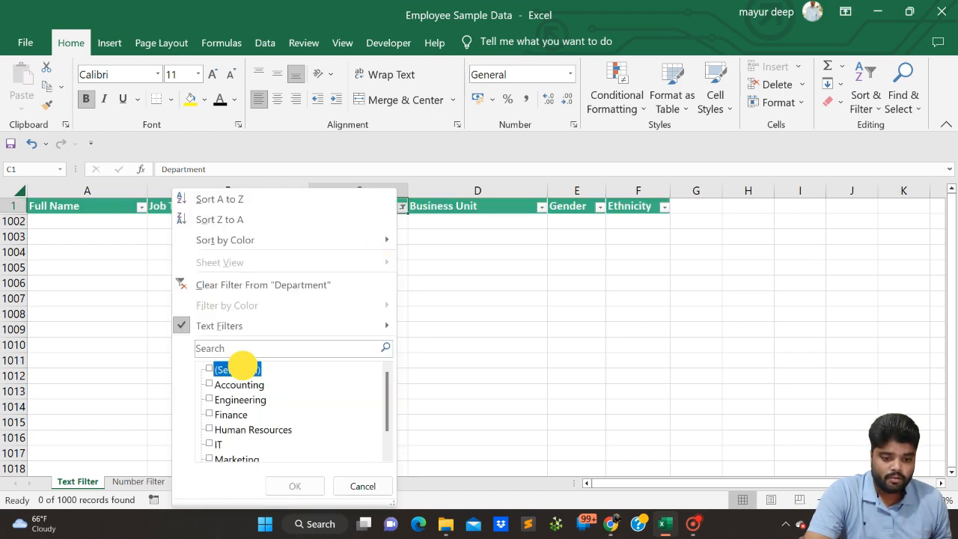
pyautogui.click(239, 369)
pyautogui.click(294, 485)
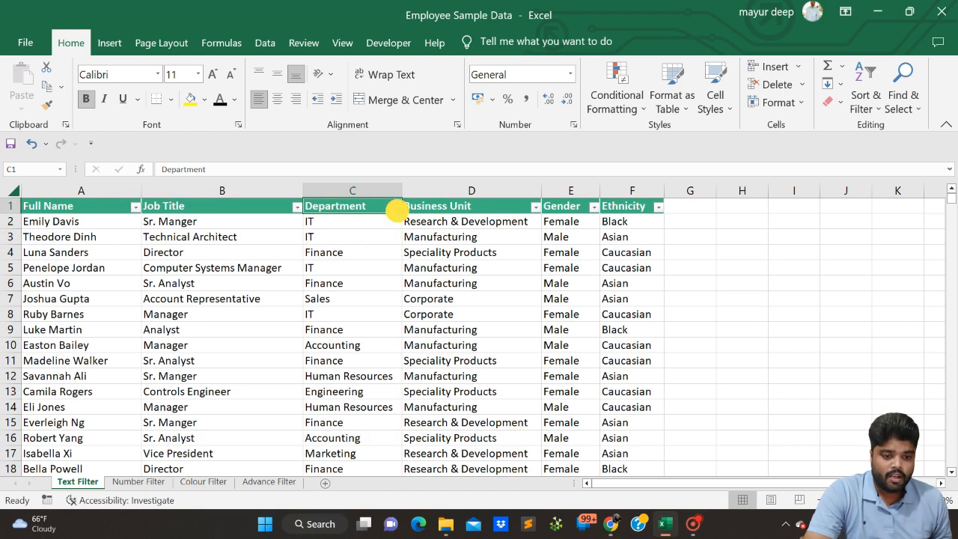
pyautogui.click(395, 208)
pyautogui.moveTo(274, 325)
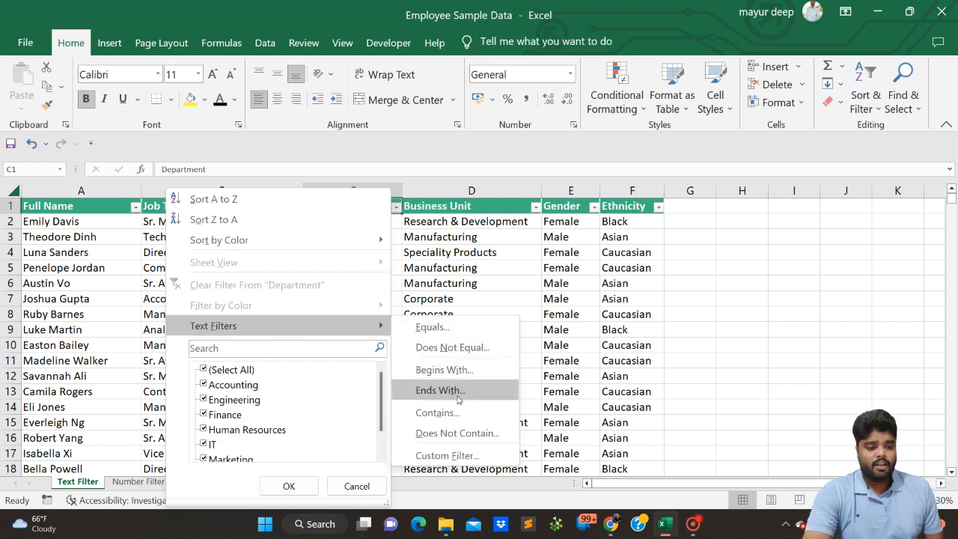
pyautogui.click(508, 266)
pyautogui.click(371, 257)
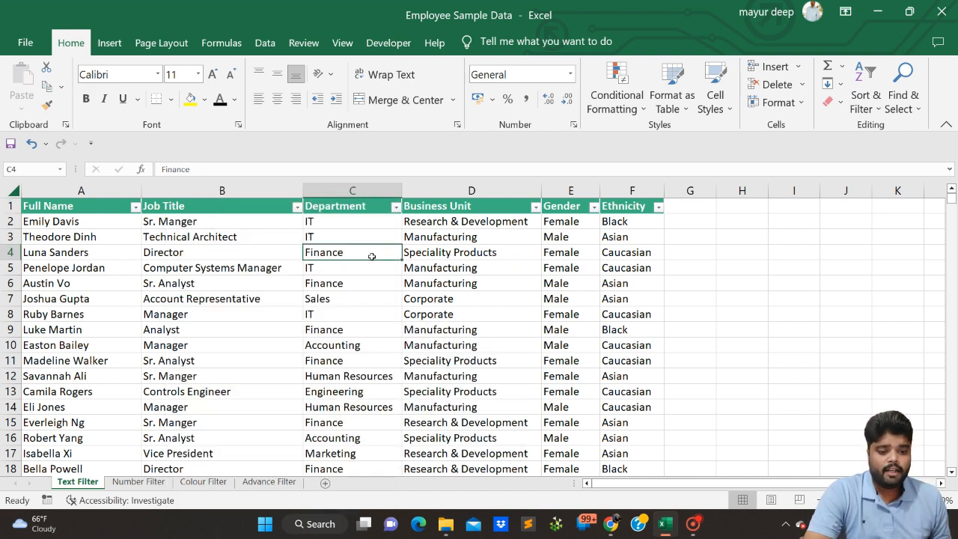
pyautogui.scroll(-1, 359, 347)
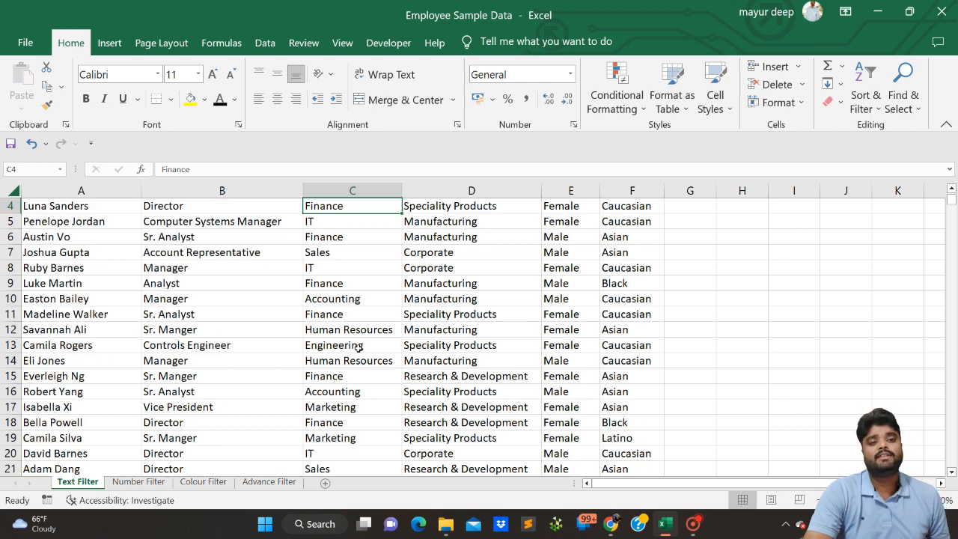
pyautogui.scroll(1, 374, 287)
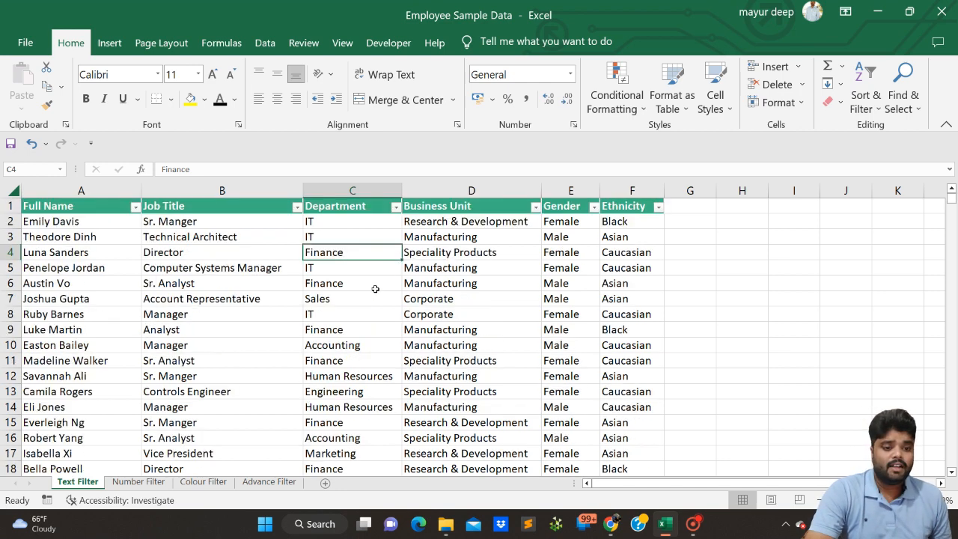
# - Filter the Department column with a Begins With text filter set to Accounting and review the remaining rows
pyautogui.click(396, 206)
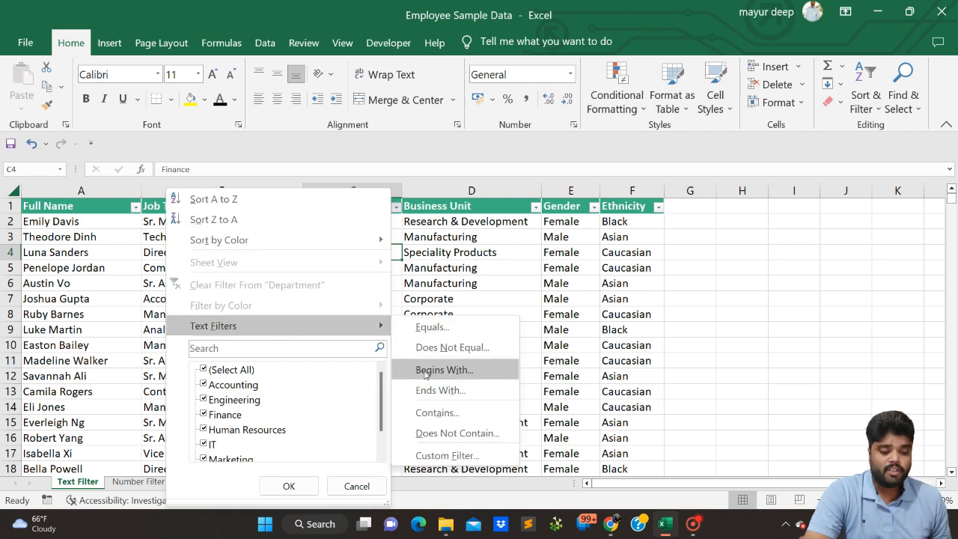
pyautogui.click(425, 370)
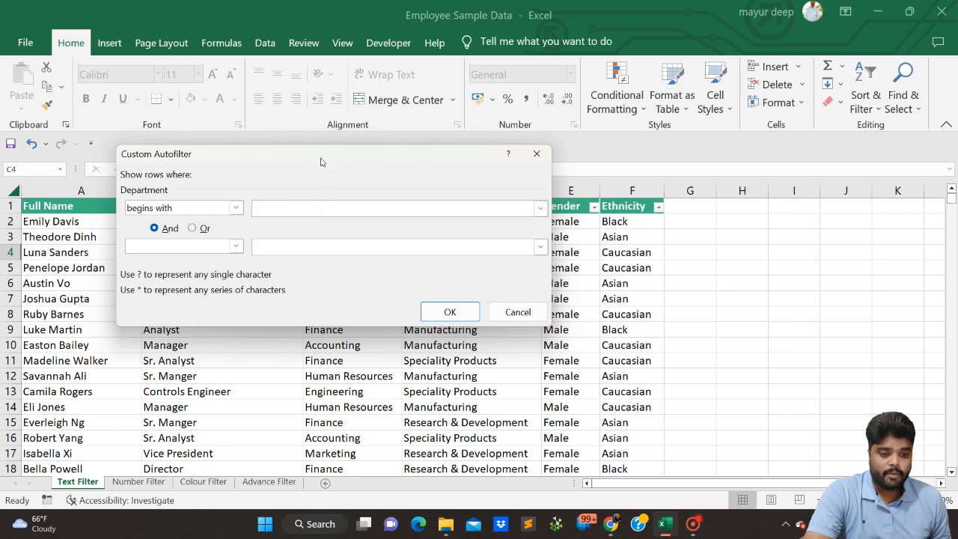
pyautogui.moveTo(320, 159); pyautogui.dragTo(547, 170)
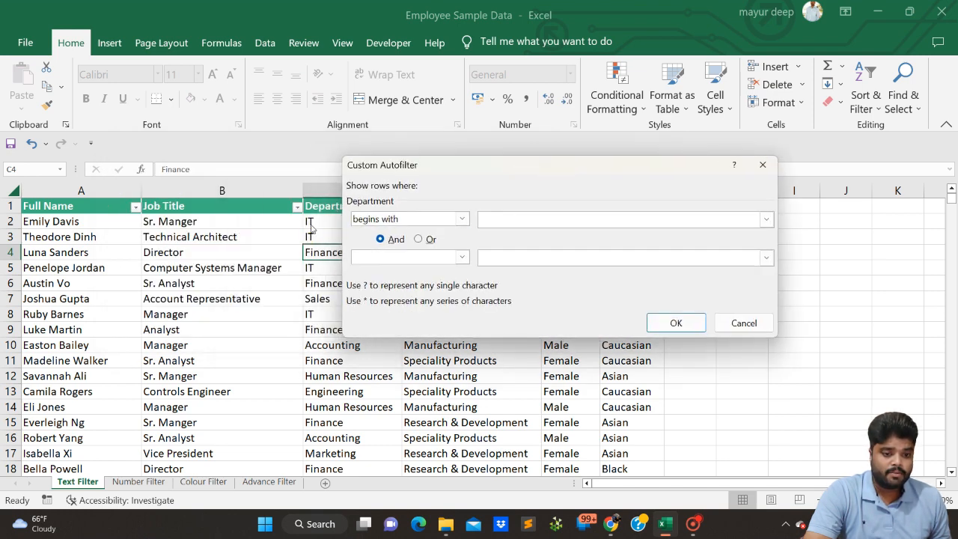
pyautogui.click(766, 219)
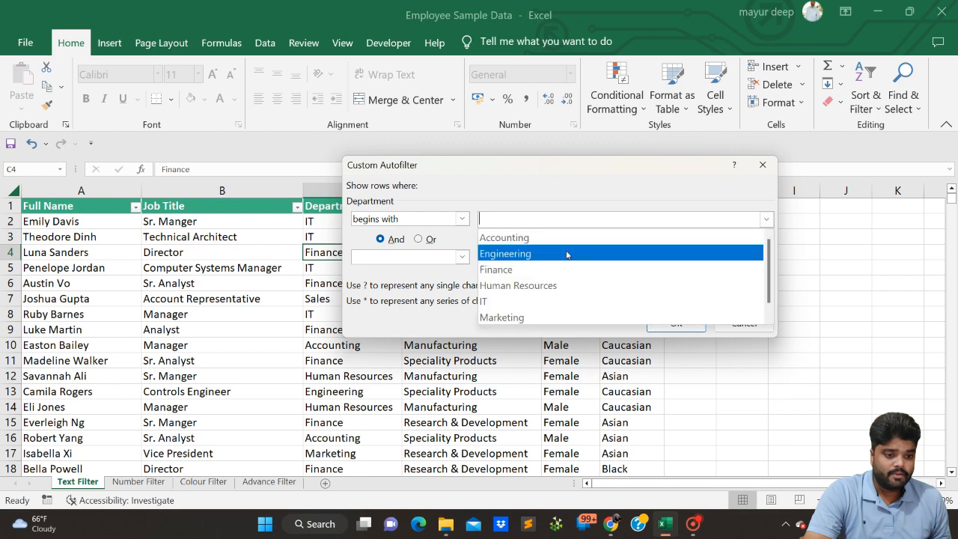
pyautogui.click(505, 237)
pyautogui.click(651, 321)
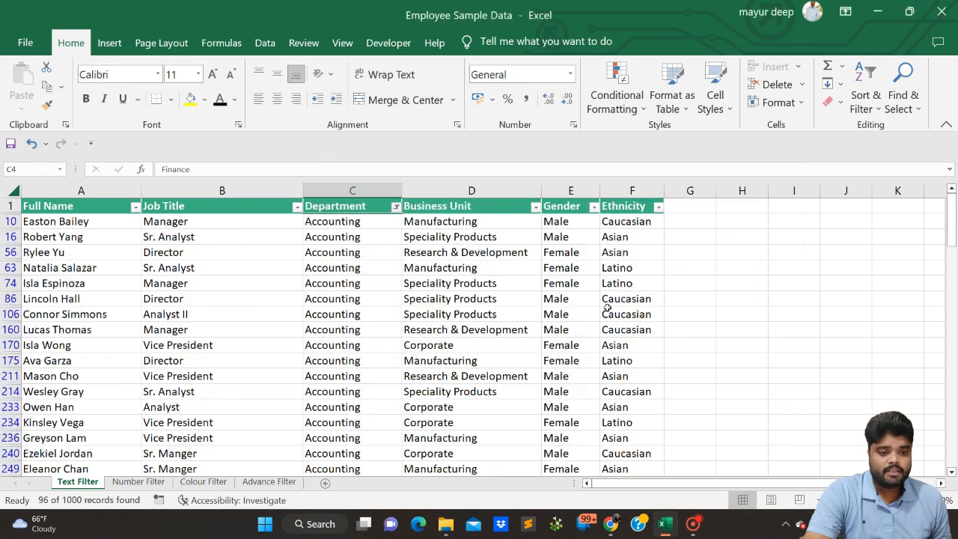
pyautogui.scroll(-3, 359, 285)
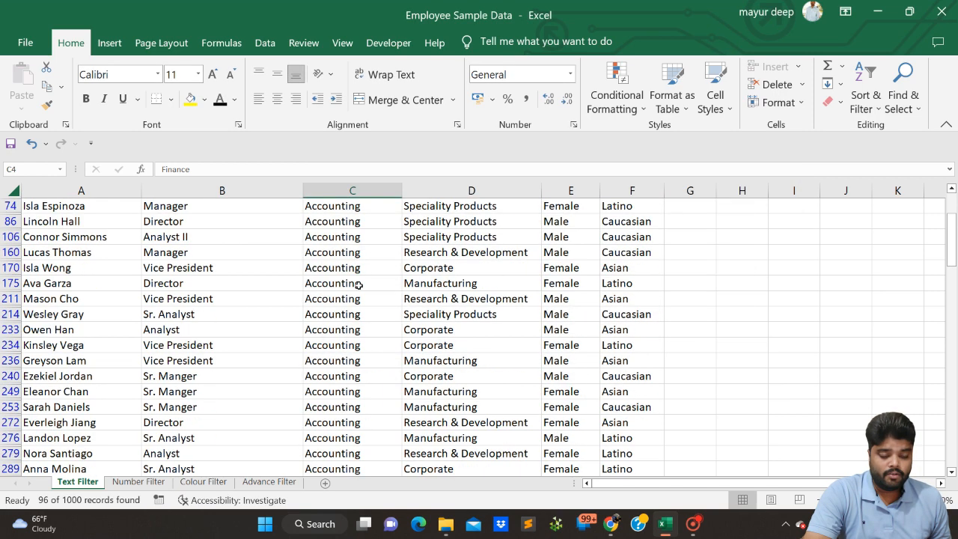
pyautogui.scroll(2, 359, 285)
pyautogui.scroll(2, 359, 285)
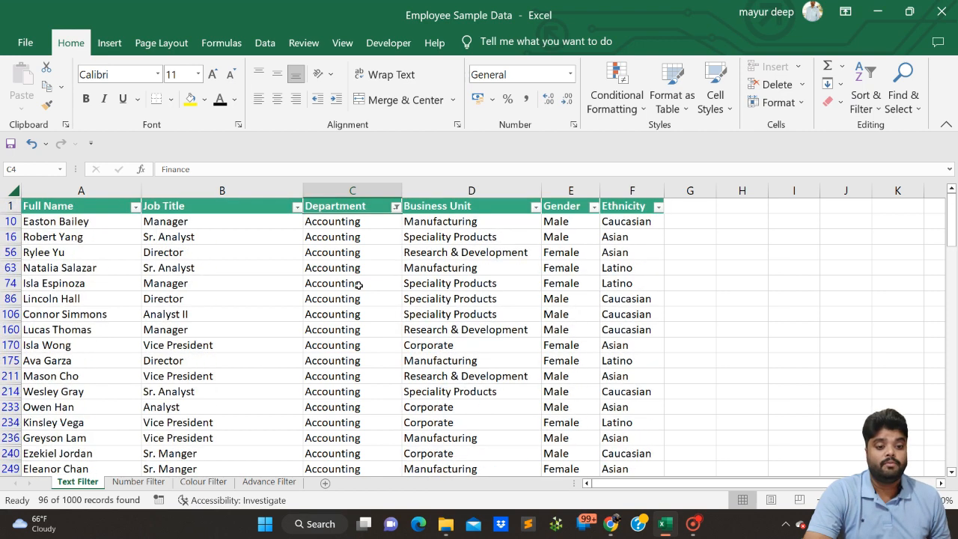
pyautogui.click(395, 219)
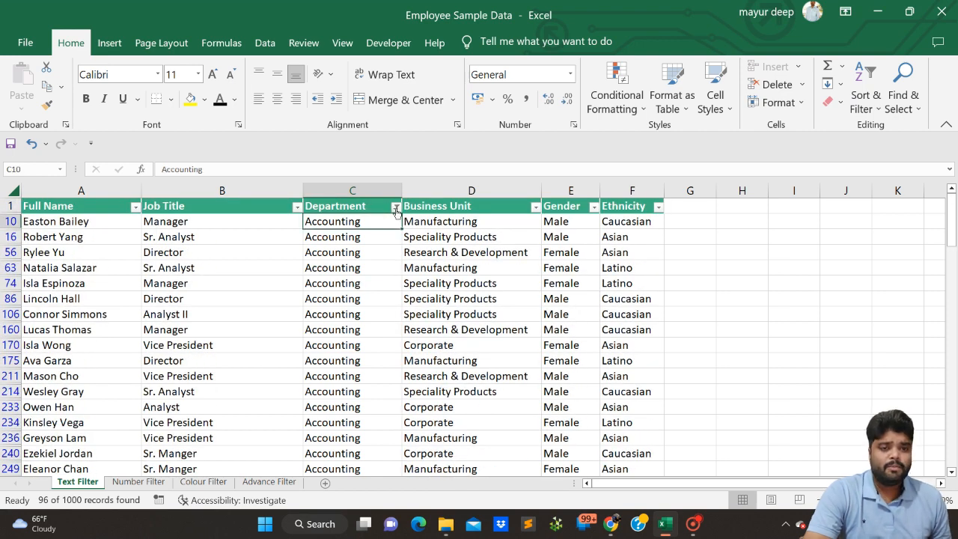
pyautogui.moveTo(396, 212)
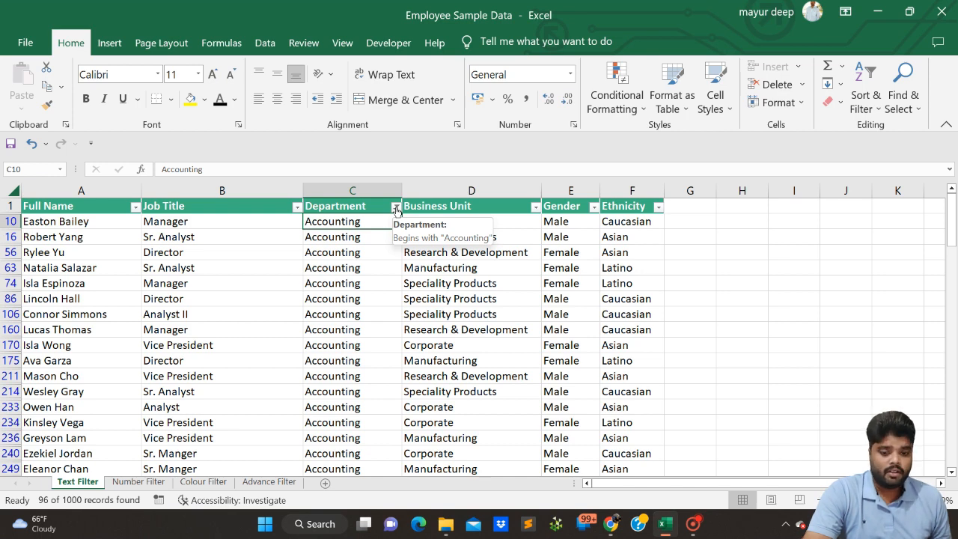
pyautogui.click(397, 212)
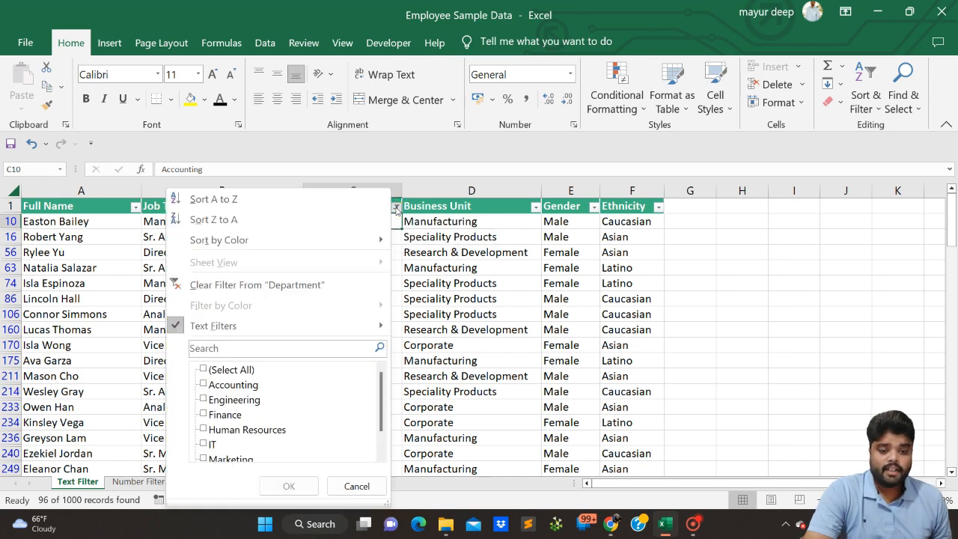
pyautogui.click(448, 308)
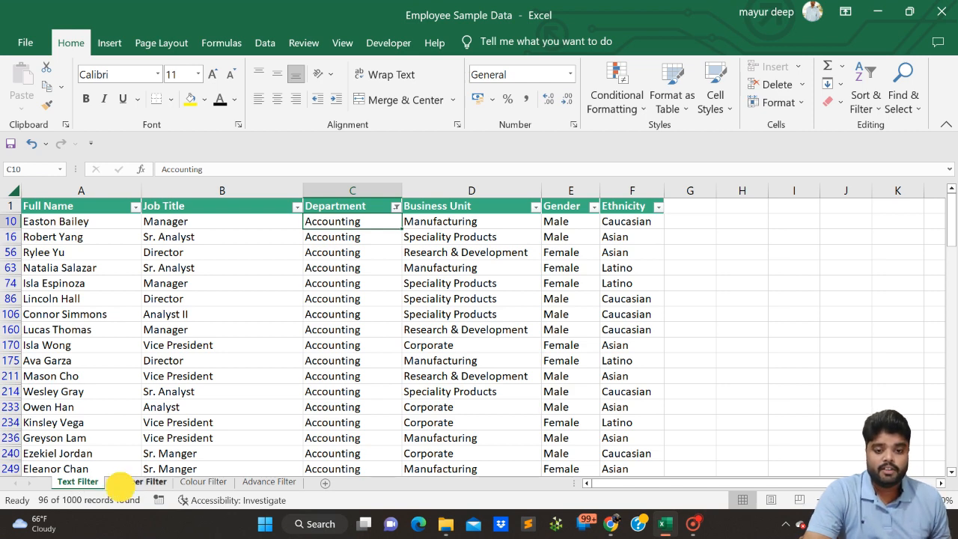
# - Turn on filtering for the header row A1:G1, EEID through Bonus %, on the Number Filter sheet
pyautogui.click(121, 484)
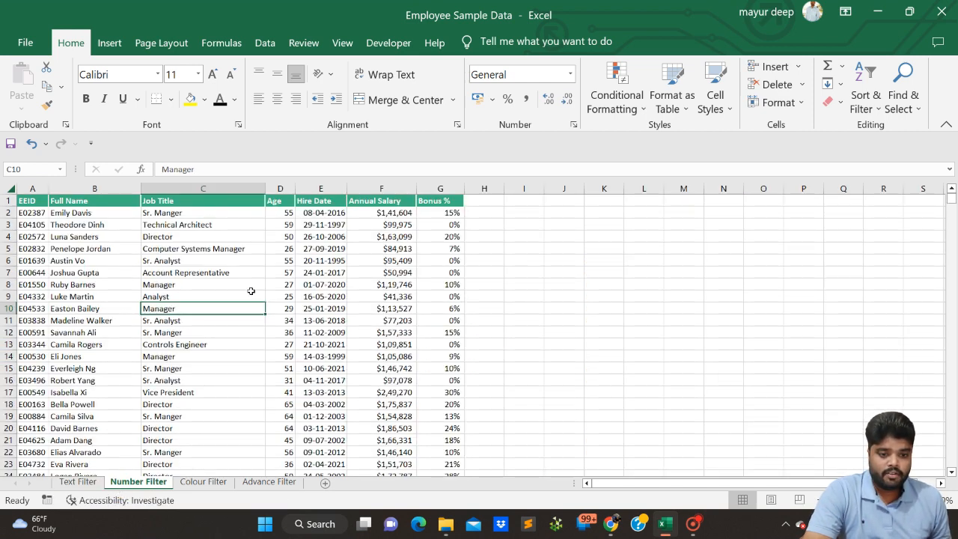
pyautogui.scroll(3, 253, 297)
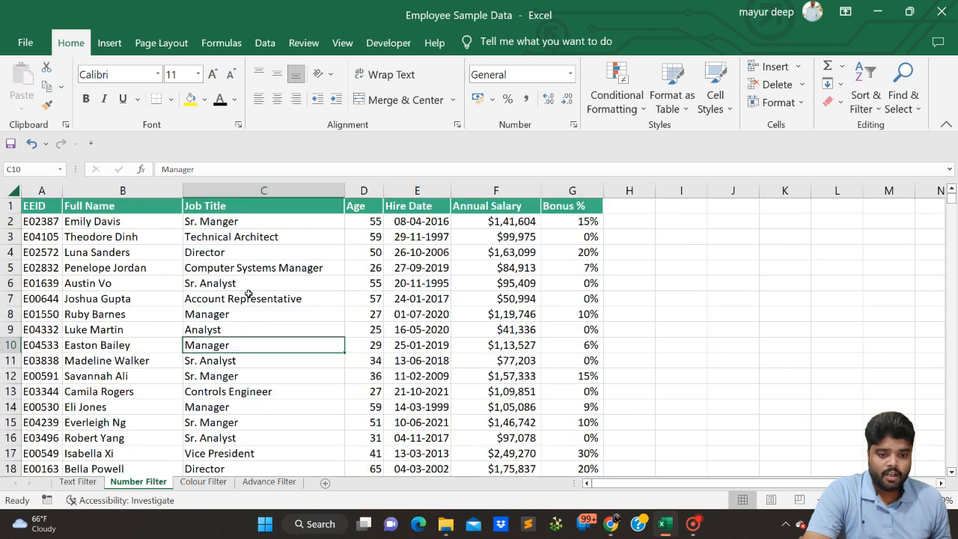
pyautogui.moveTo(43, 203); pyautogui.dragTo(569, 203)
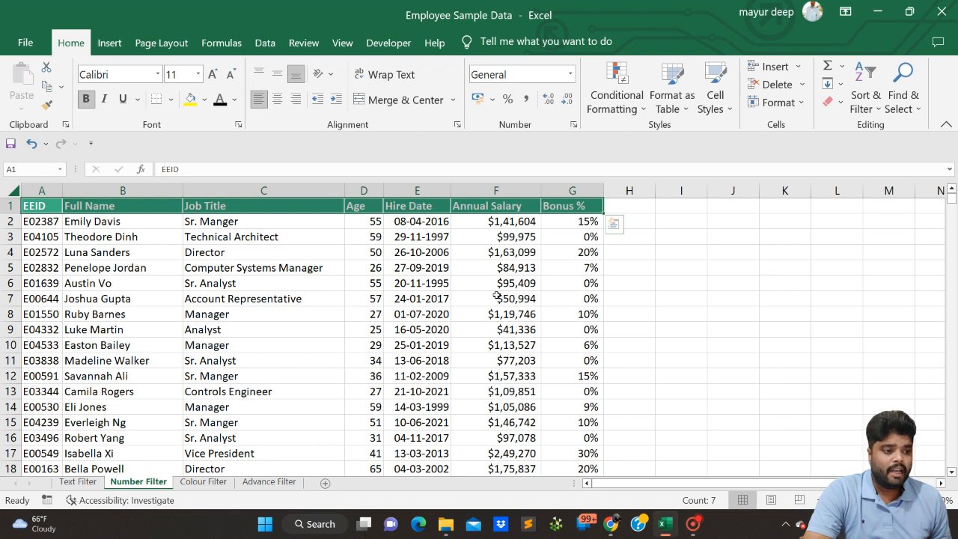
pyautogui.click(865, 96)
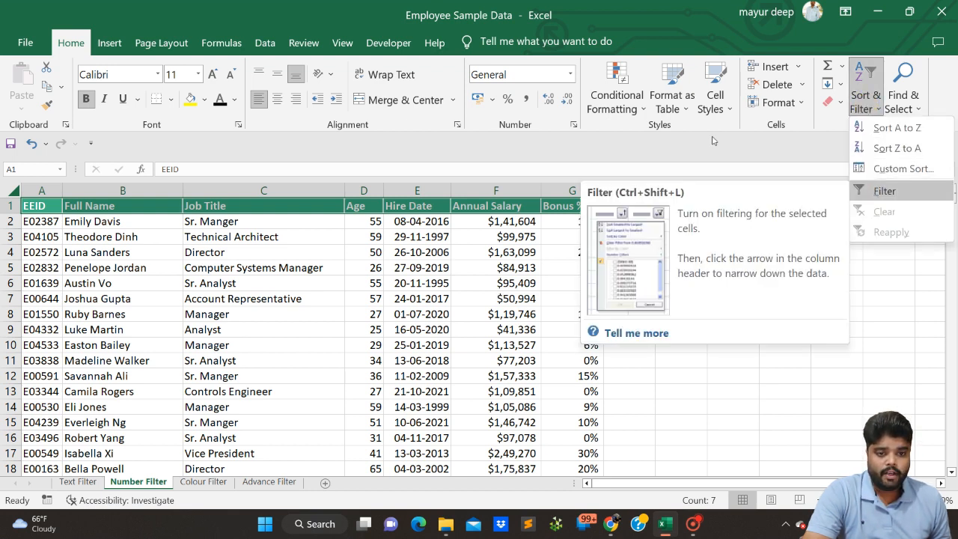
pyautogui.click(264, 43)
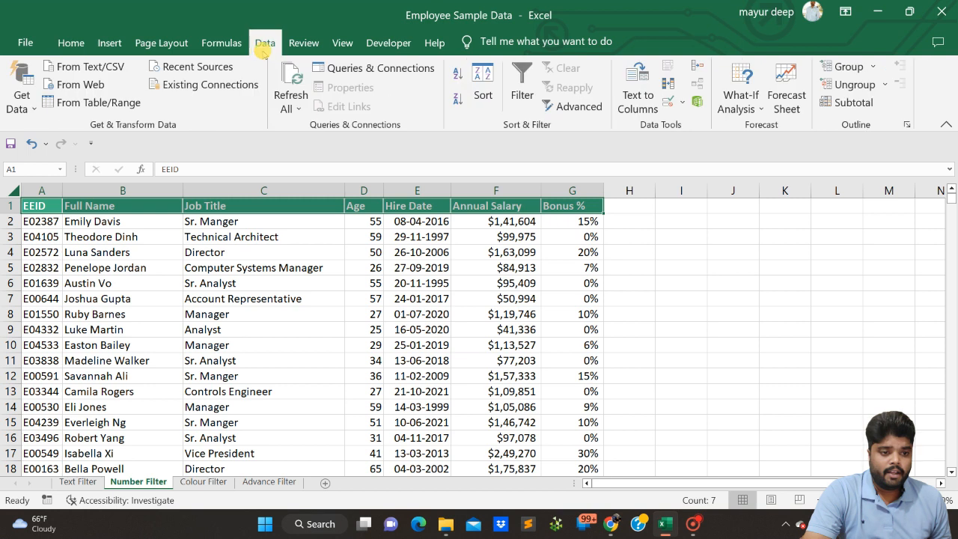
pyautogui.click(522, 86)
pyautogui.click(331, 283)
pyautogui.click(288, 239)
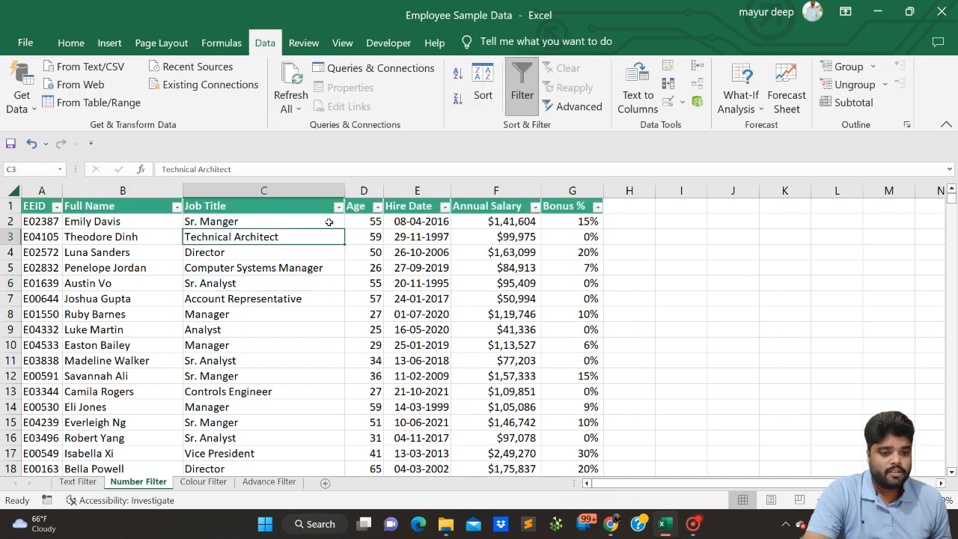
pyautogui.click(378, 221)
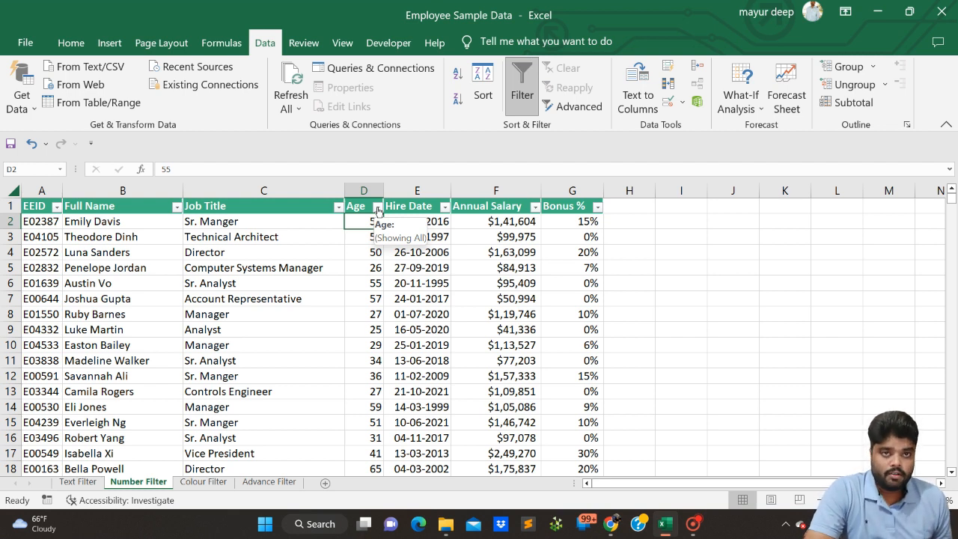
pyautogui.click(378, 212)
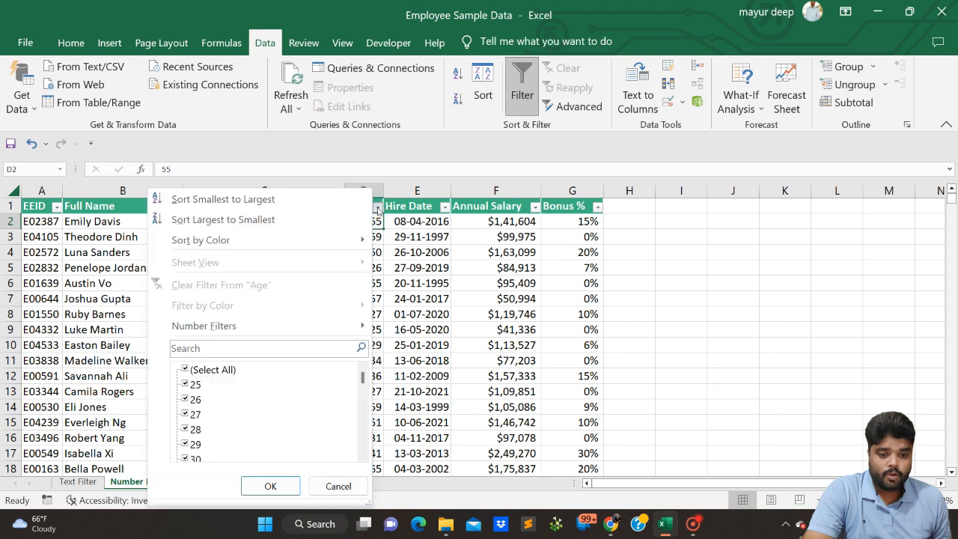
pyautogui.click(433, 274)
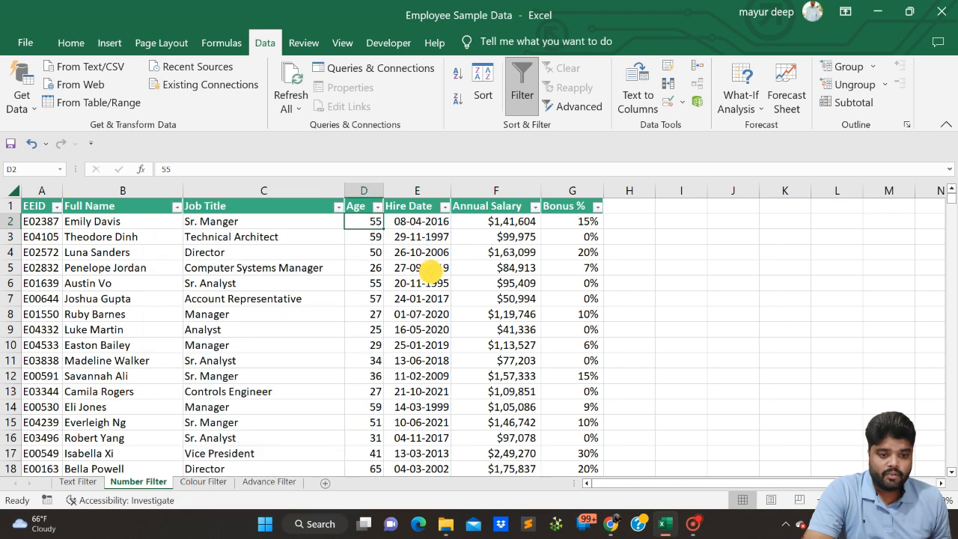
pyautogui.click(363, 243)
pyautogui.hotkey('alt', 'Tab')
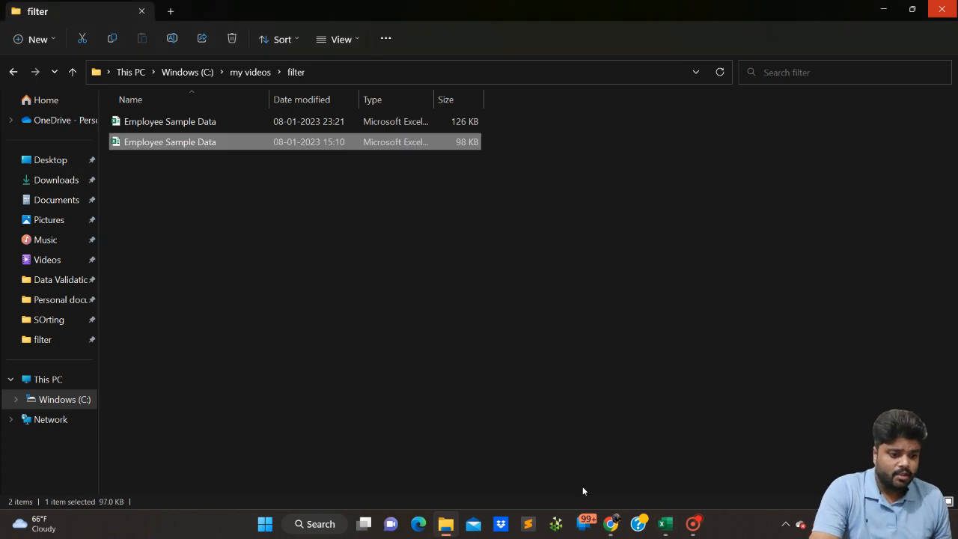
pyautogui.click(664, 523)
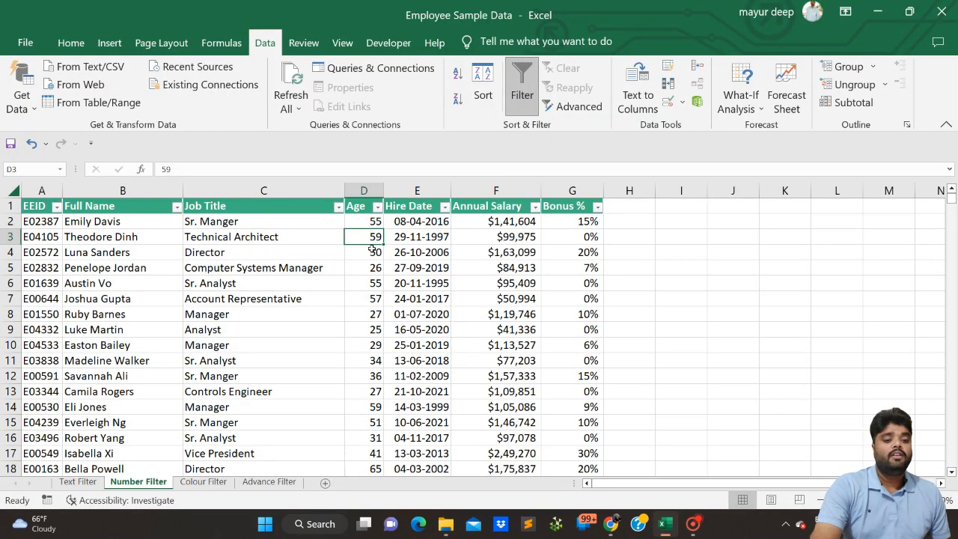
# - Examine which columns hold text and which hold numbers, comparing Full Name with Age, Annual Salary and Bonus %
pyautogui.click(369, 225)
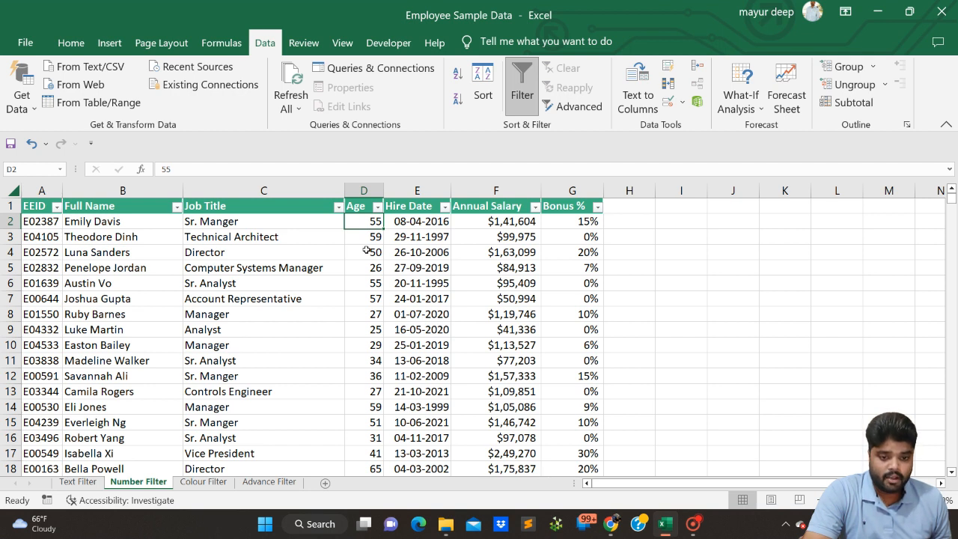
pyautogui.click(114, 221)
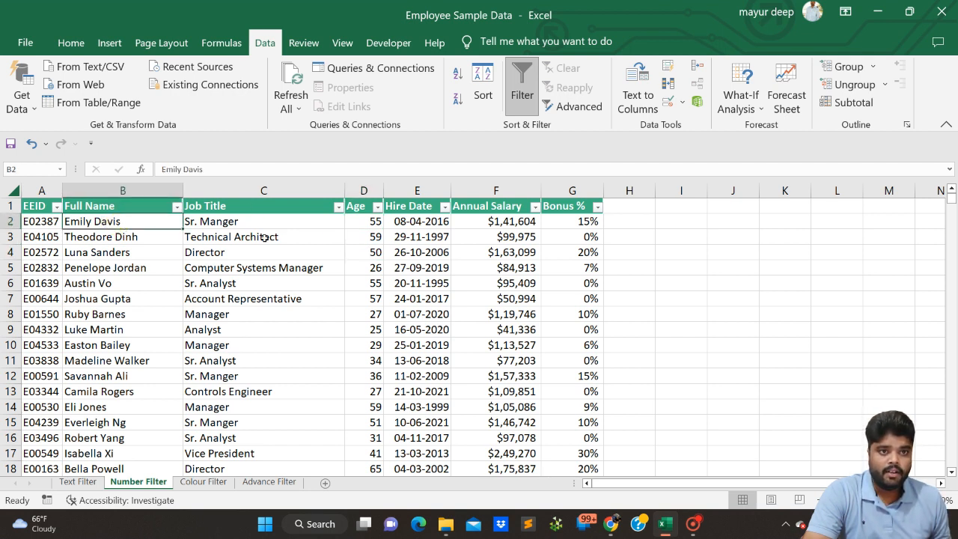
pyautogui.click(373, 236)
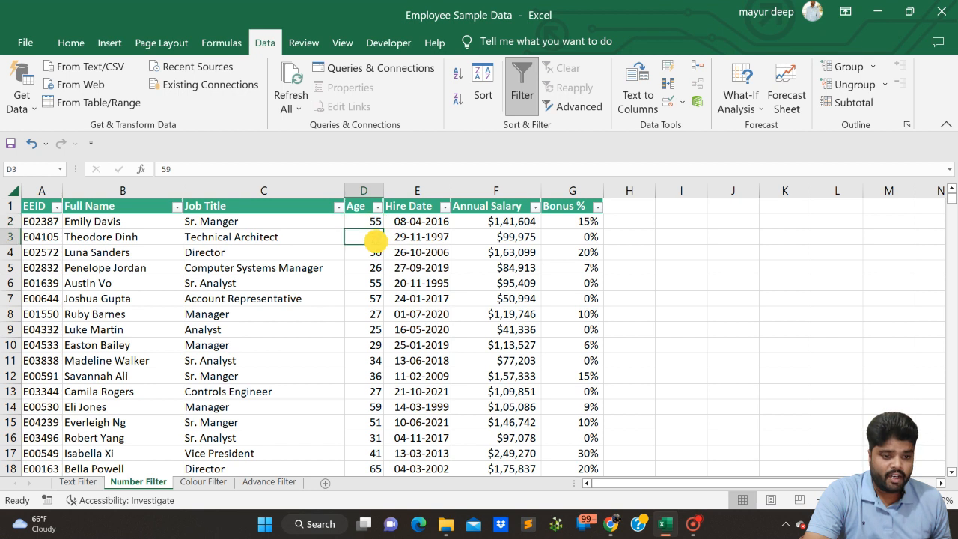
pyautogui.click(487, 226)
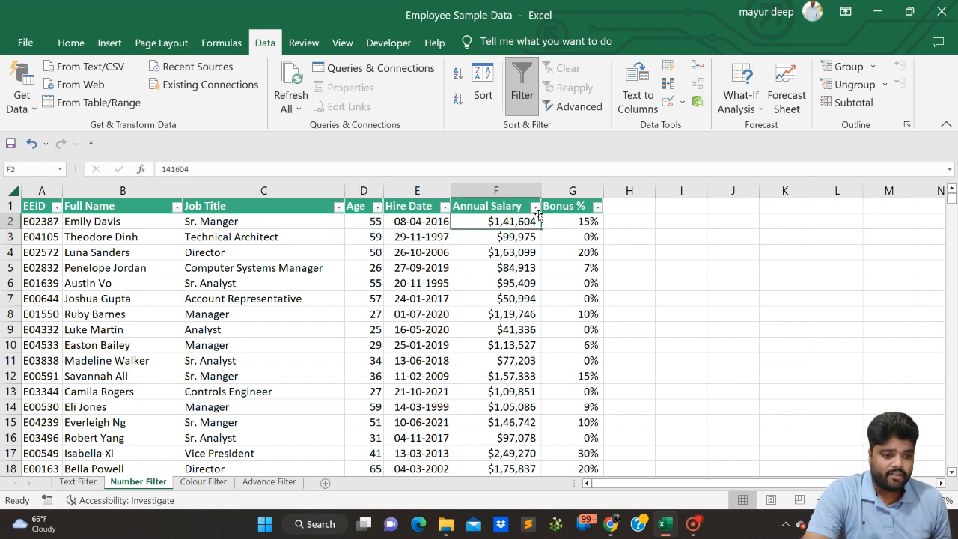
pyautogui.click(581, 221)
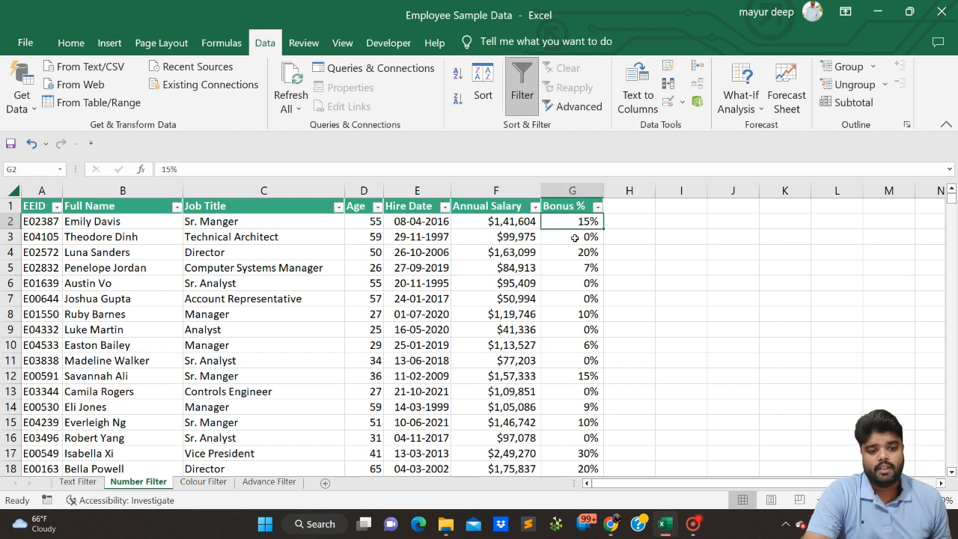
pyautogui.click(574, 238)
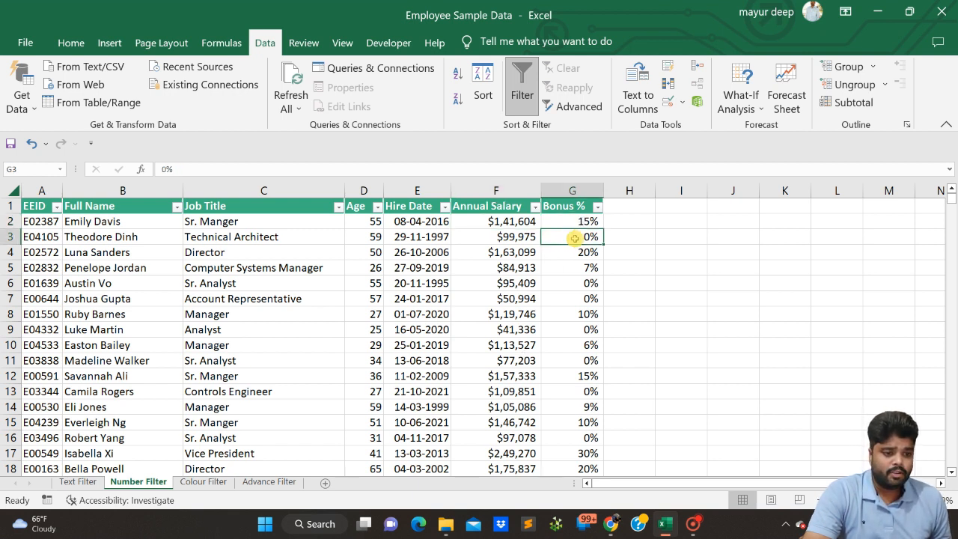
pyautogui.click(574, 253)
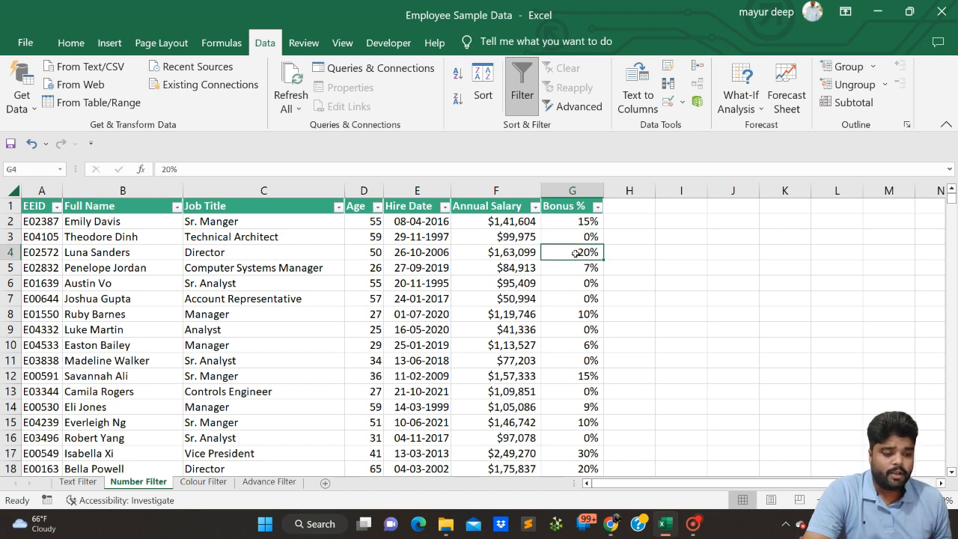
pyautogui.click(570, 269)
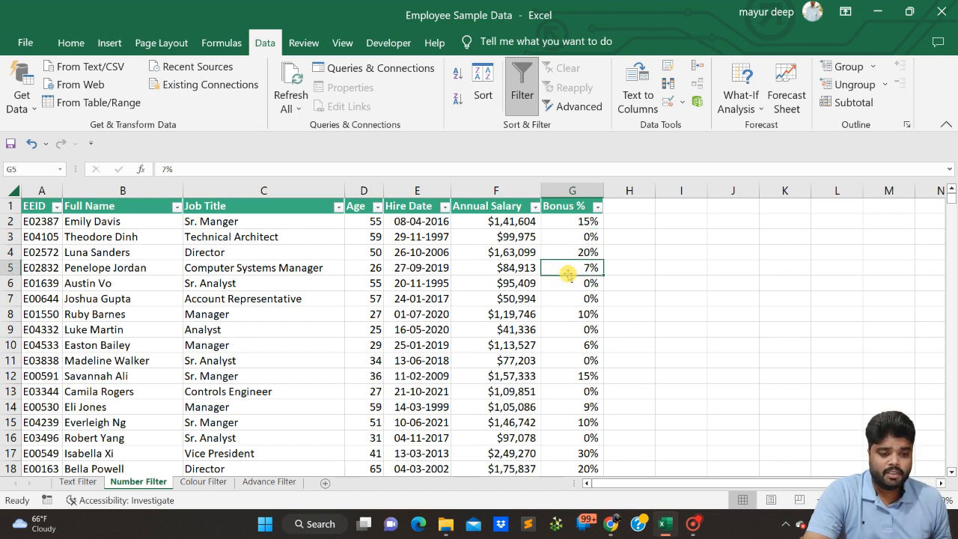
pyautogui.click(368, 237)
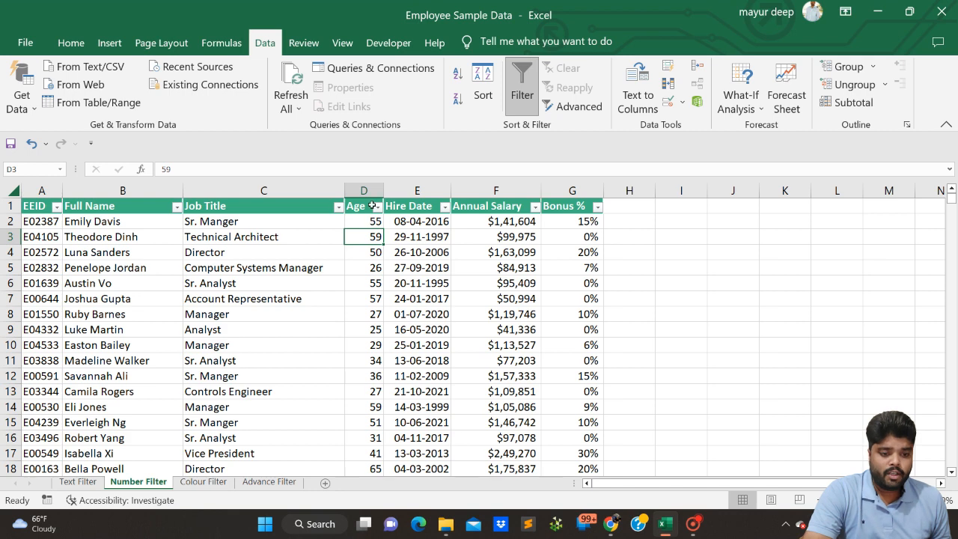
# - Examine the values in the Age column and the number filter conditions its filter offers
pyautogui.click(376, 207)
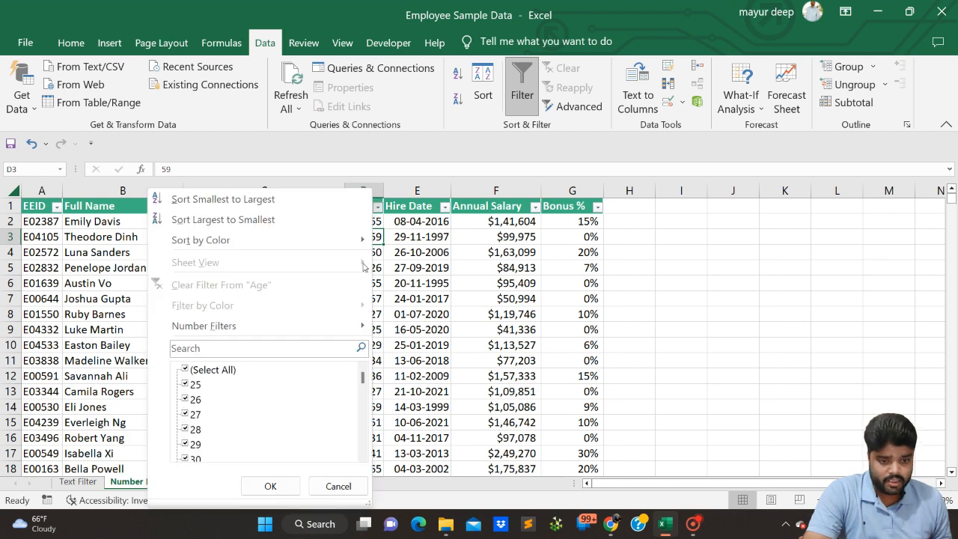
pyautogui.click(404, 331)
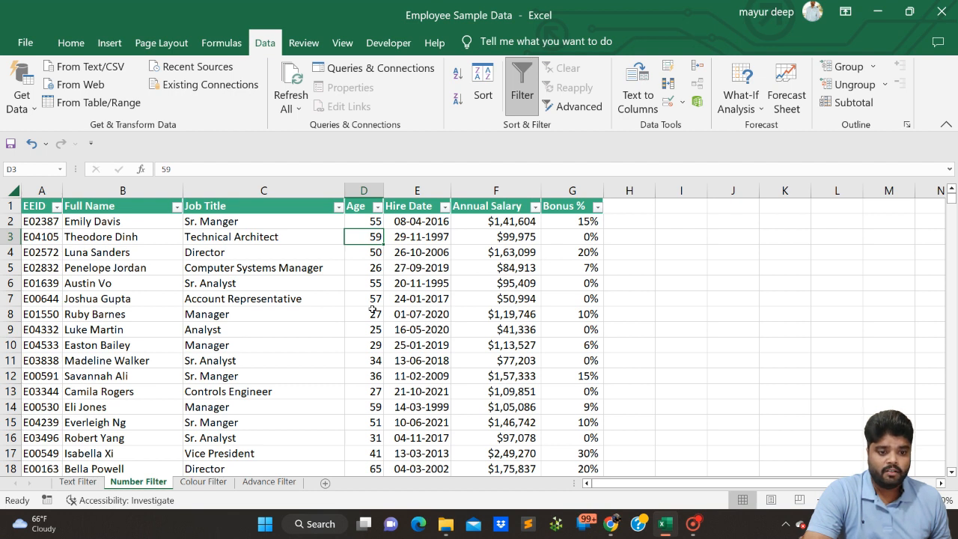
pyautogui.click(359, 268)
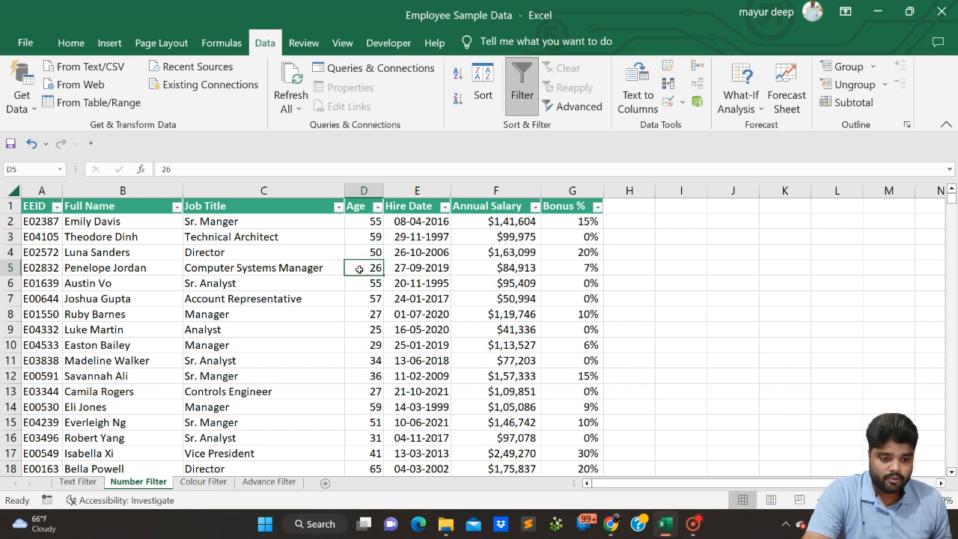
pyautogui.click(358, 392)
pyautogui.click(365, 407)
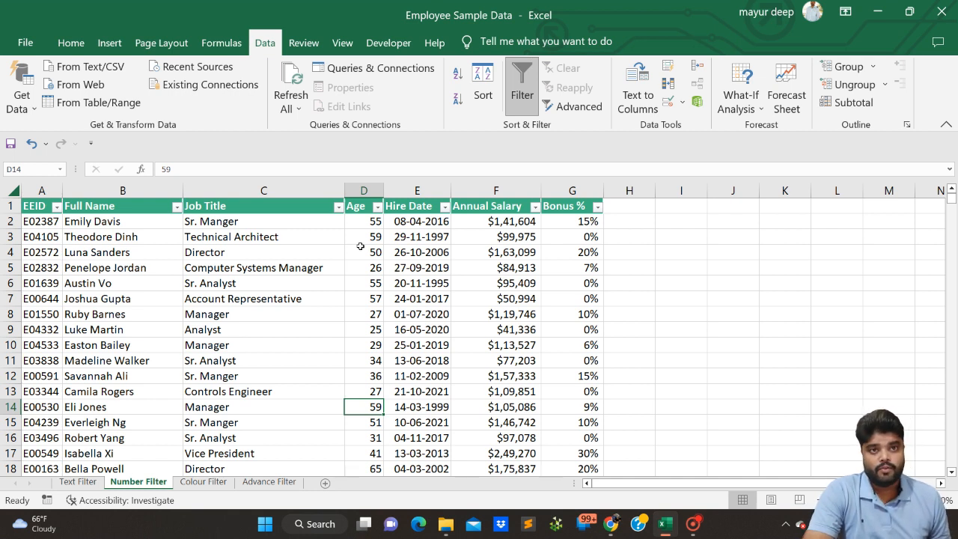
pyautogui.click(378, 213)
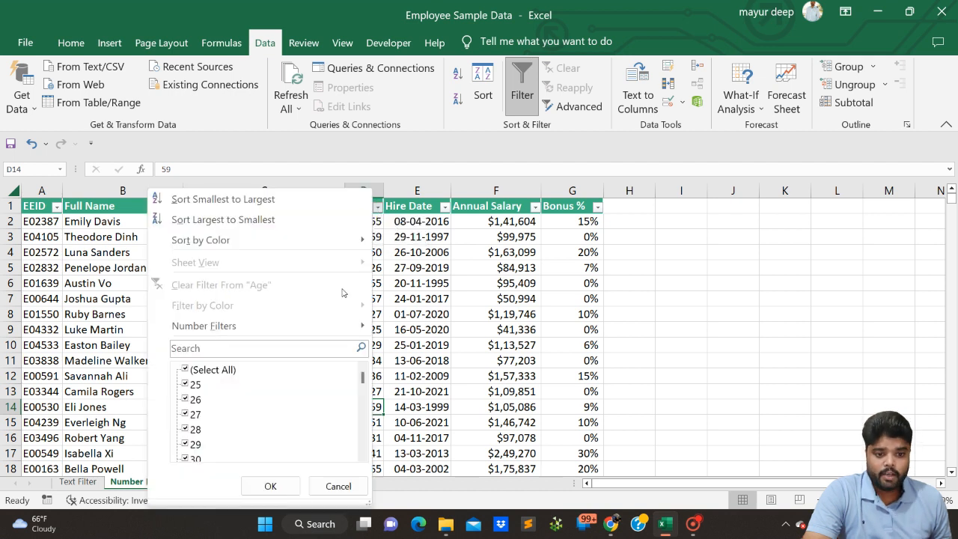
pyautogui.moveTo(325, 332)
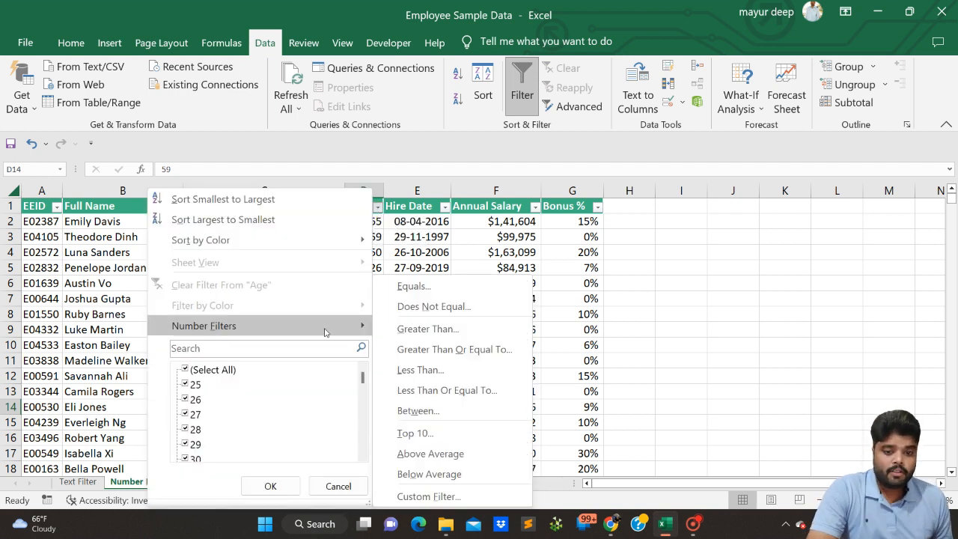
pyautogui.click(128, 298)
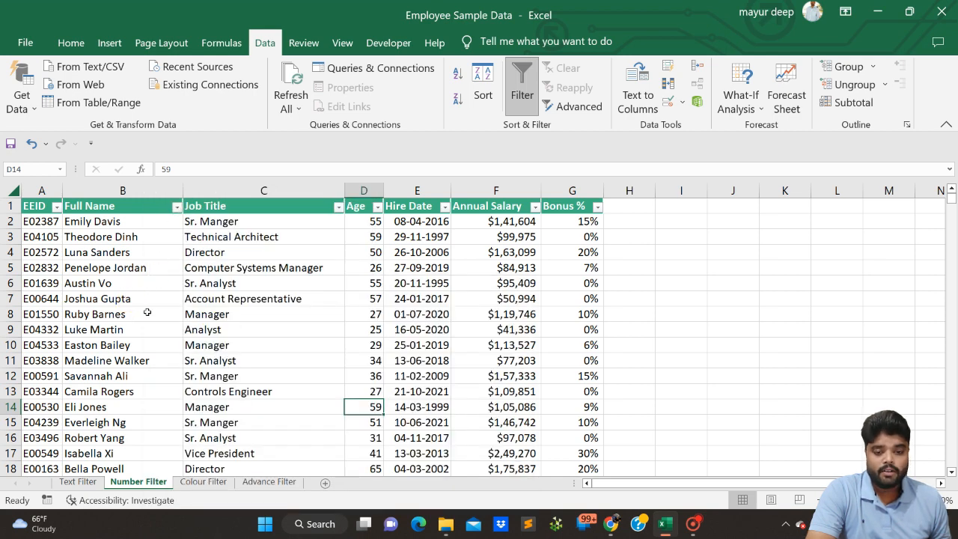
# - Examine the text filter conditions that the Full Name column's filter offers
pyautogui.click(176, 207)
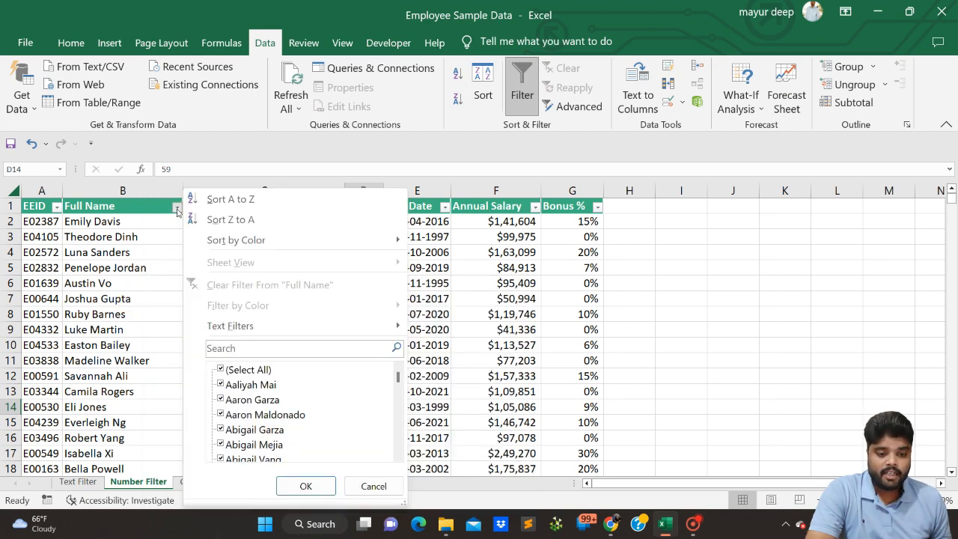
pyautogui.moveTo(217, 329)
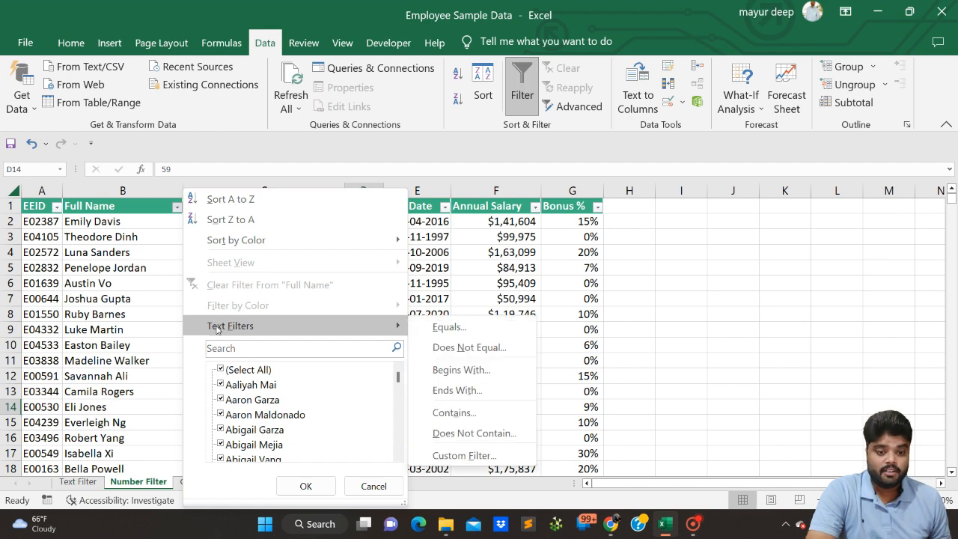
pyautogui.click(150, 224)
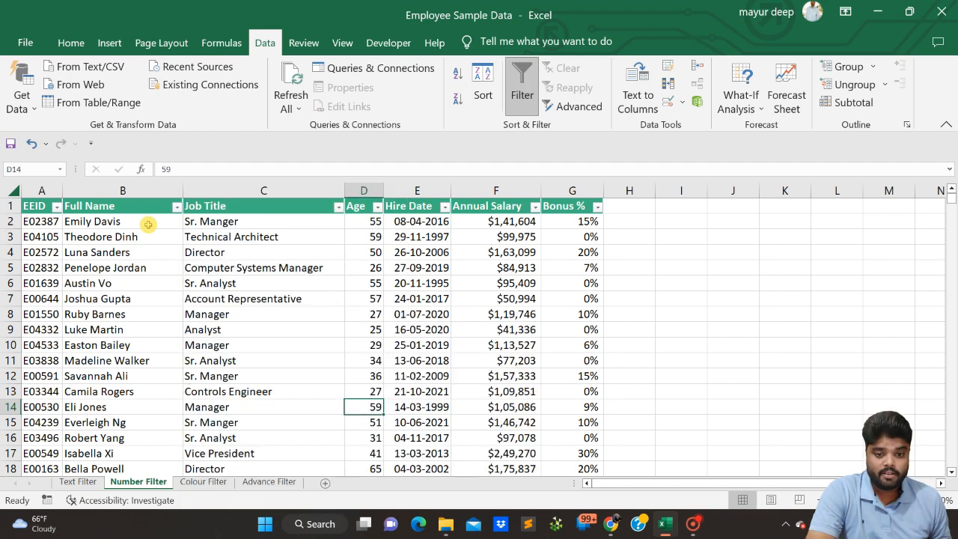
pyautogui.click(160, 190)
pyautogui.click(164, 225)
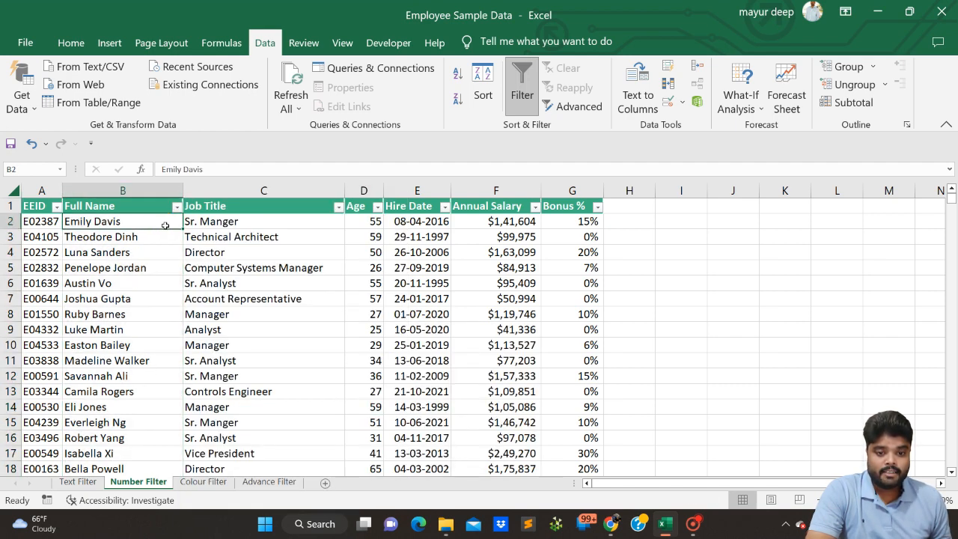
pyautogui.click(177, 209)
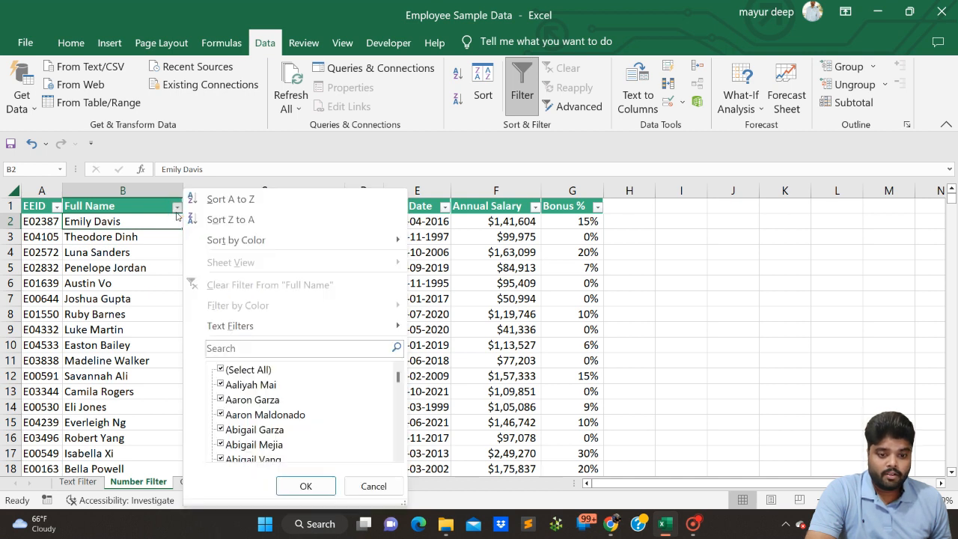
pyautogui.moveTo(212, 329)
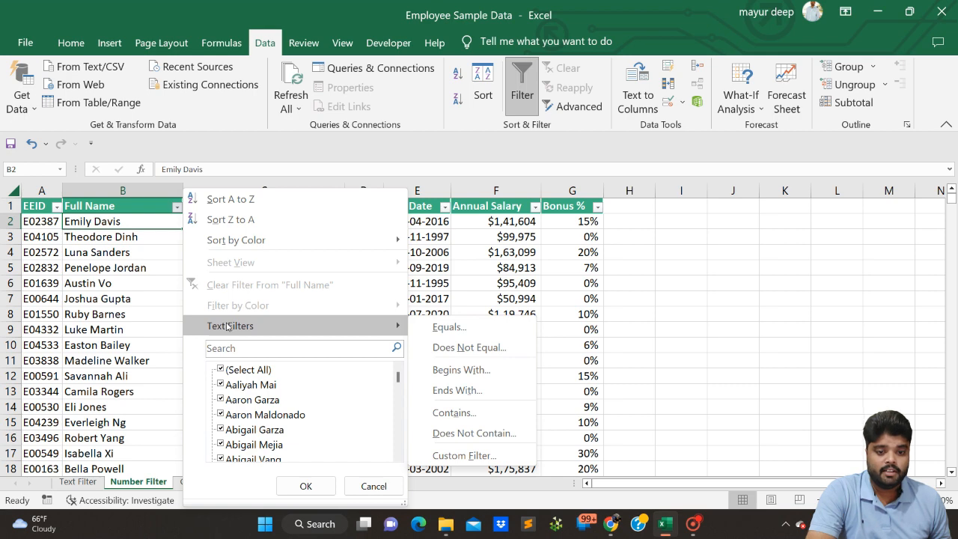
pyautogui.click(106, 290)
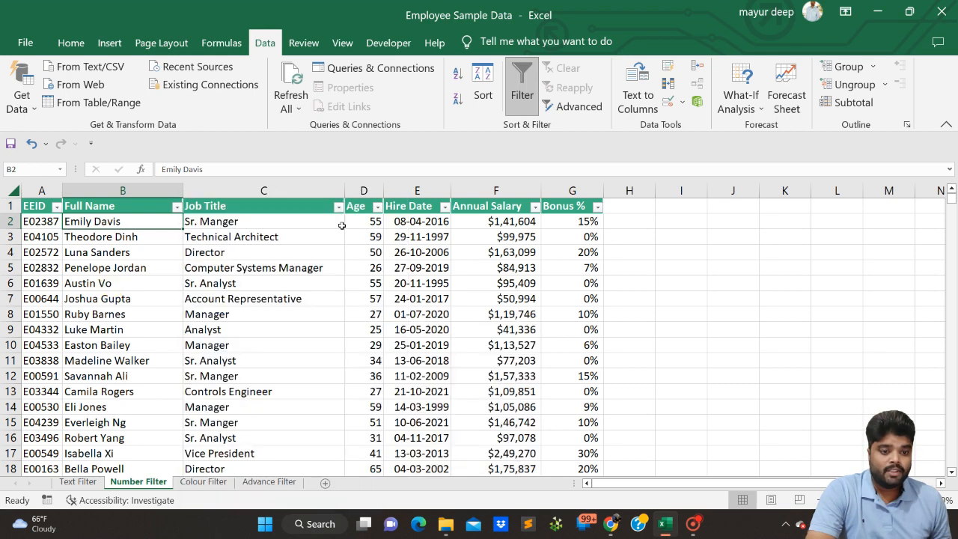
# - Filter the Age column with a Greater Than Or Equal To number filter set to 50
pyautogui.click(378, 213)
pyautogui.moveTo(222, 321)
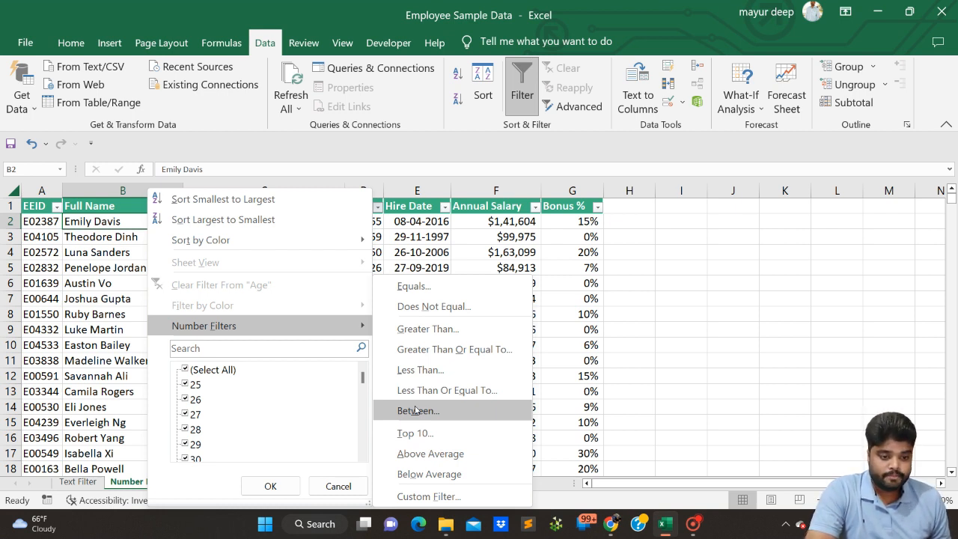
pyautogui.click(420, 352)
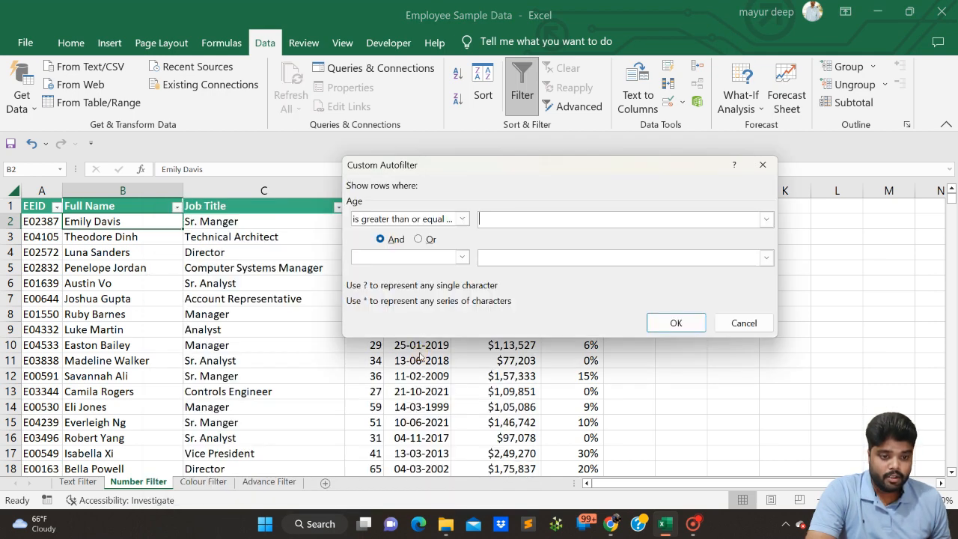
pyautogui.moveTo(399, 165); pyautogui.dragTo(495, 211)
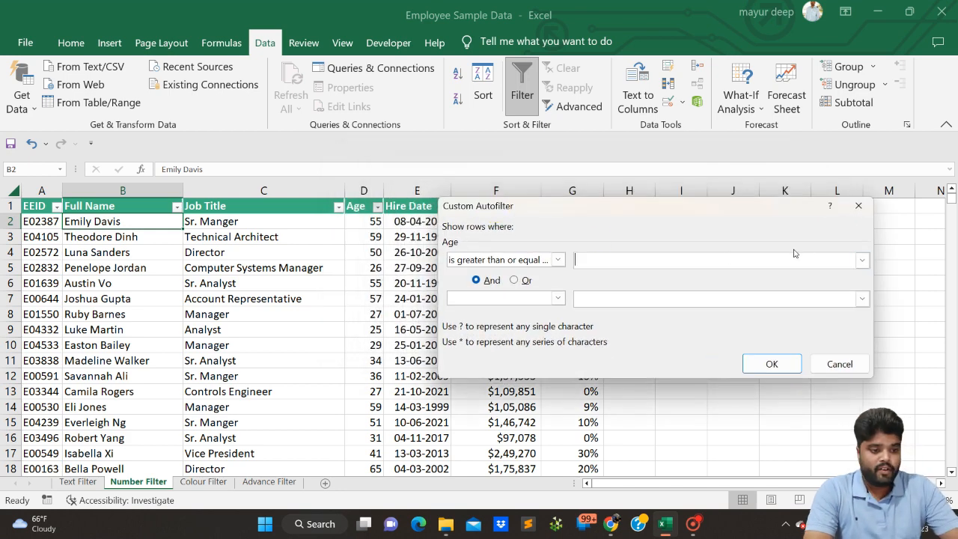
pyautogui.write('50')
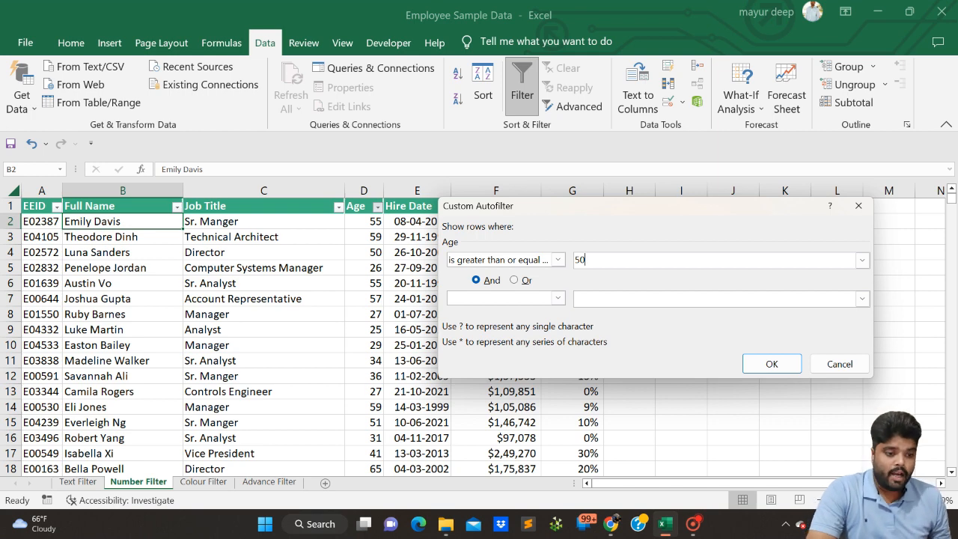
pyautogui.click(781, 364)
# - Review the ages in the filtered rows against the 50-or-older condition
pyautogui.click(362, 283)
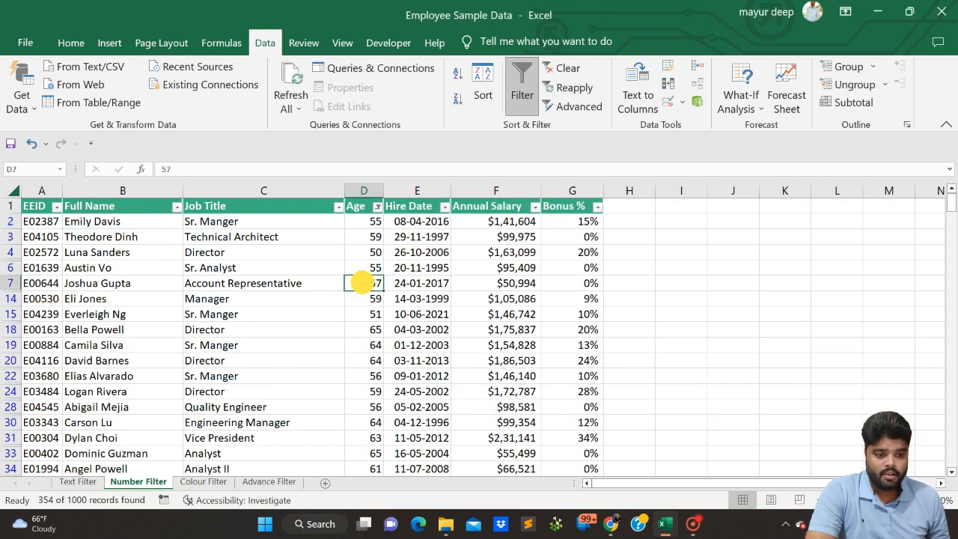
pyautogui.click(366, 222)
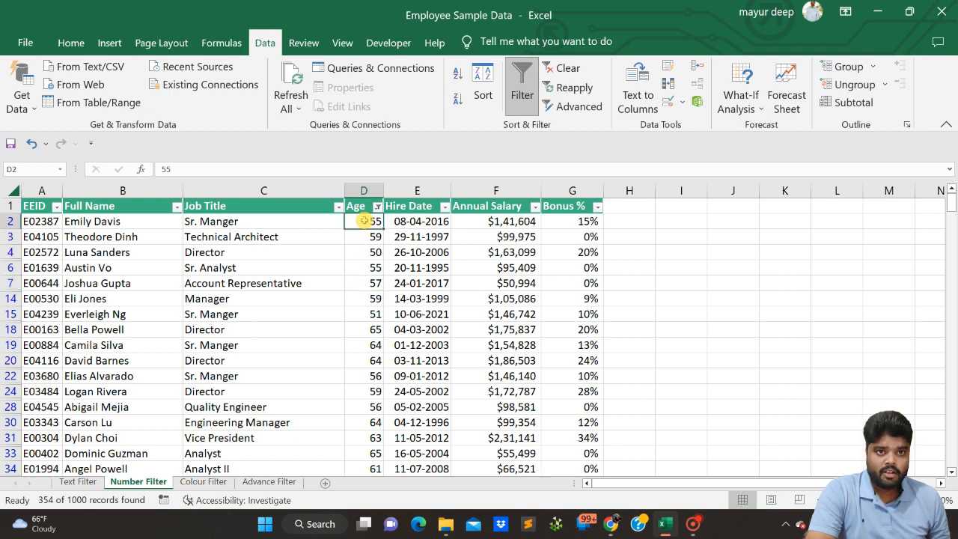
pyautogui.click(361, 267)
pyautogui.scroll(-2, 362, 273)
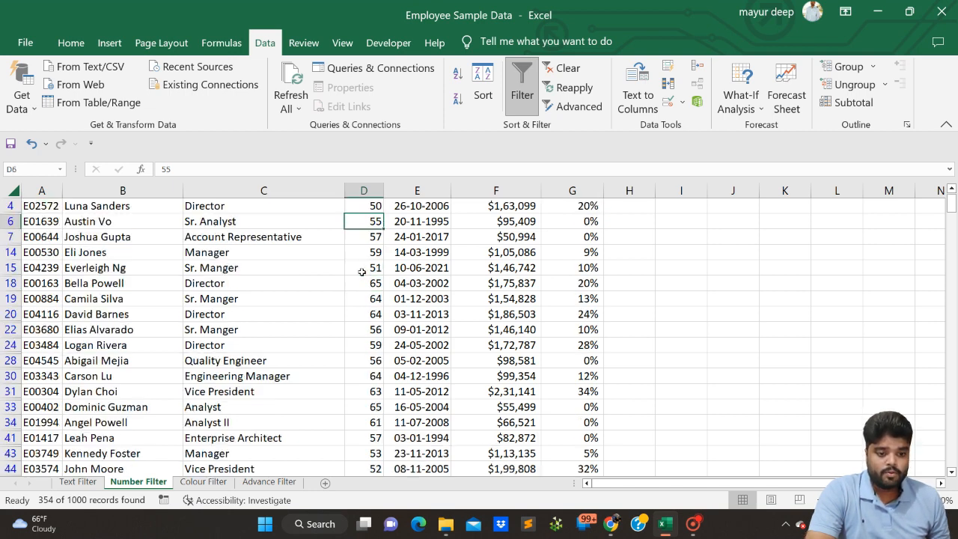
pyautogui.scroll(2, 361, 273)
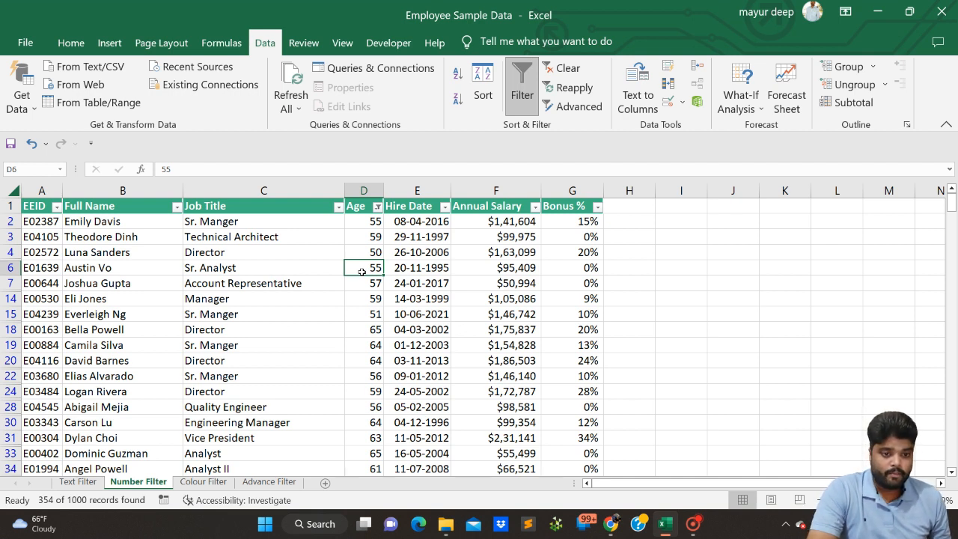
pyautogui.click(364, 222)
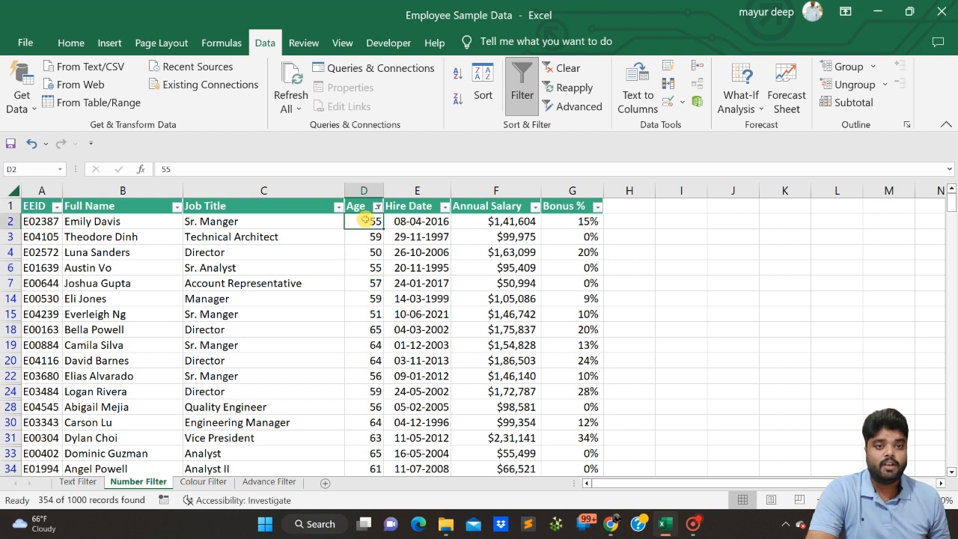
pyautogui.click(376, 297)
pyautogui.click(365, 243)
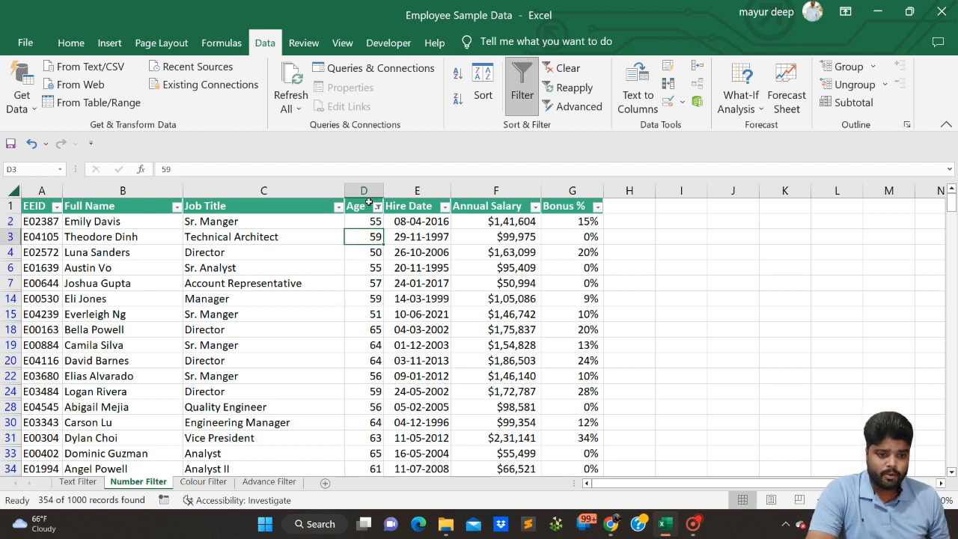
# - Remove the Age column's filter by including all age values again
pyautogui.click(374, 218)
pyautogui.click(372, 211)
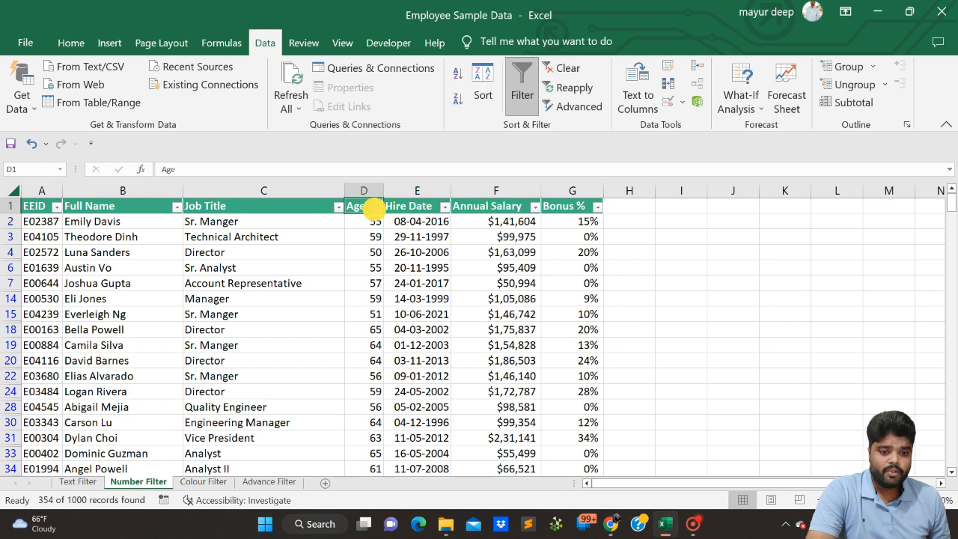
pyautogui.click(377, 207)
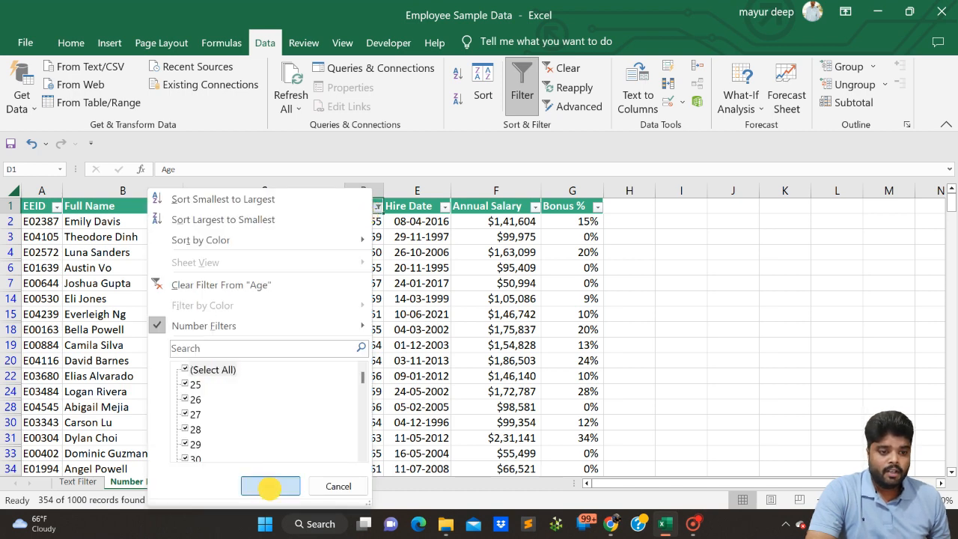
pyautogui.click(270, 485)
pyautogui.click(402, 296)
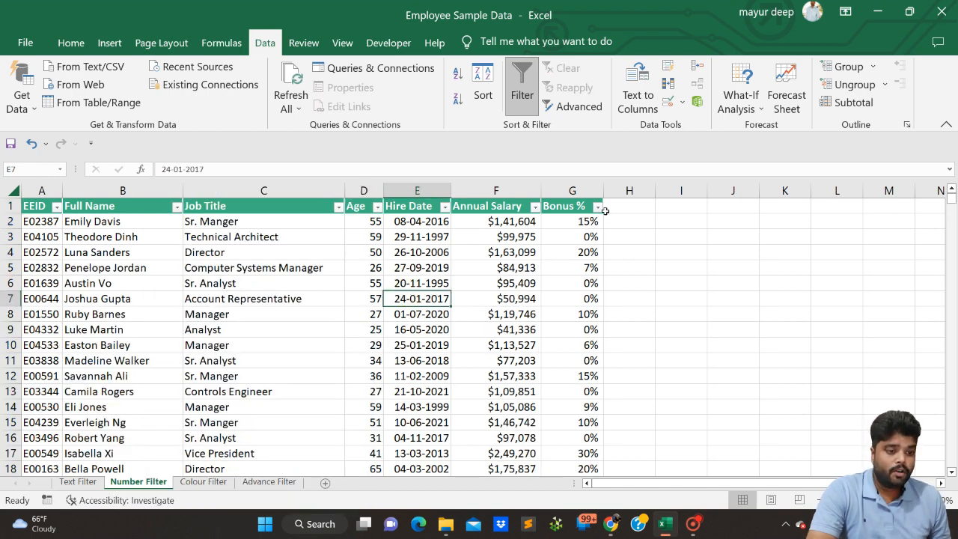
# - Filter the Bonus % column with a Greater Than Or Equal To number filter set to 15%
pyautogui.click(573, 183)
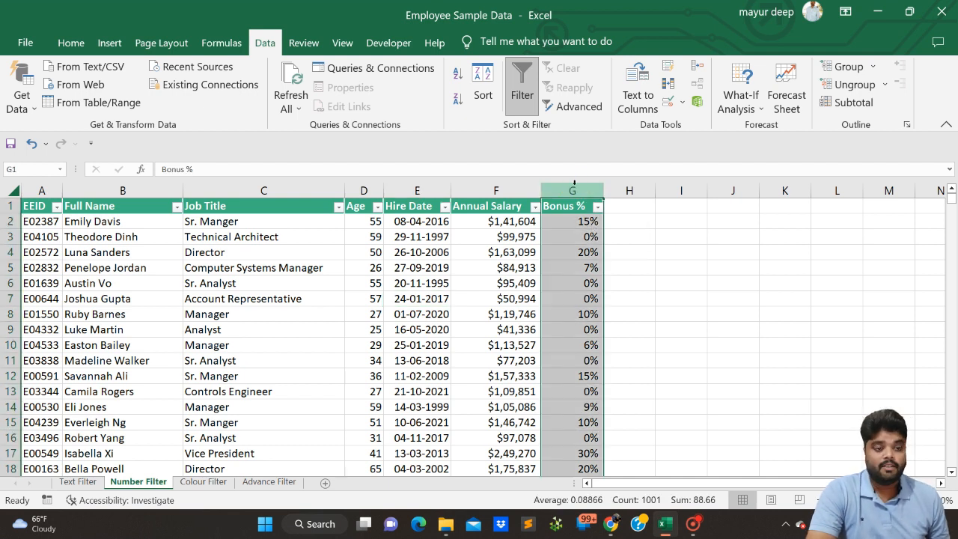
pyautogui.click(566, 249)
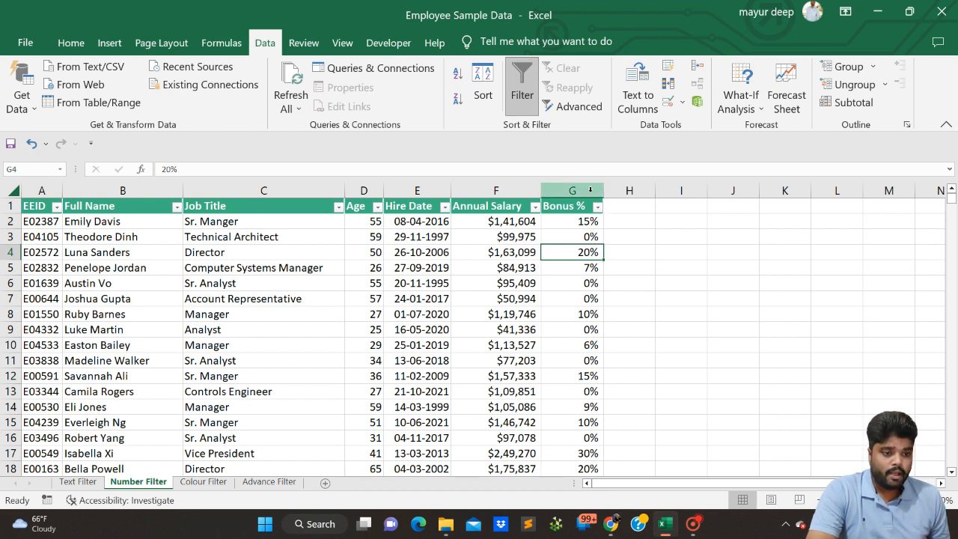
pyautogui.click(589, 190)
pyautogui.click(586, 253)
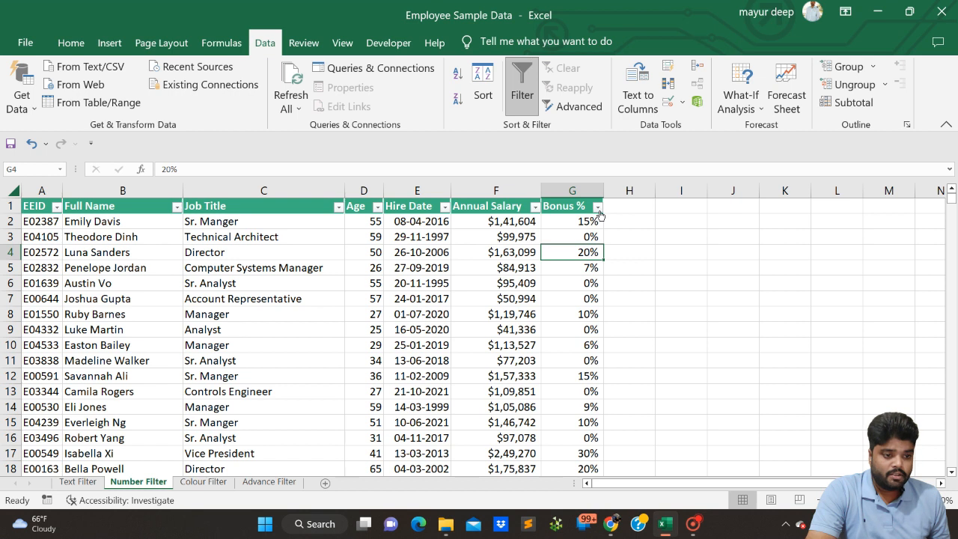
pyautogui.click(597, 207)
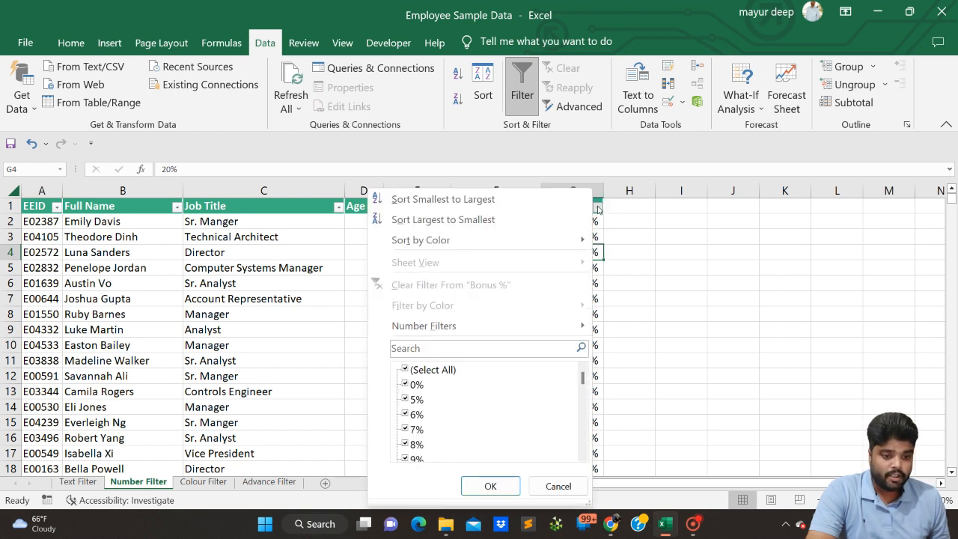
pyautogui.moveTo(437, 333)
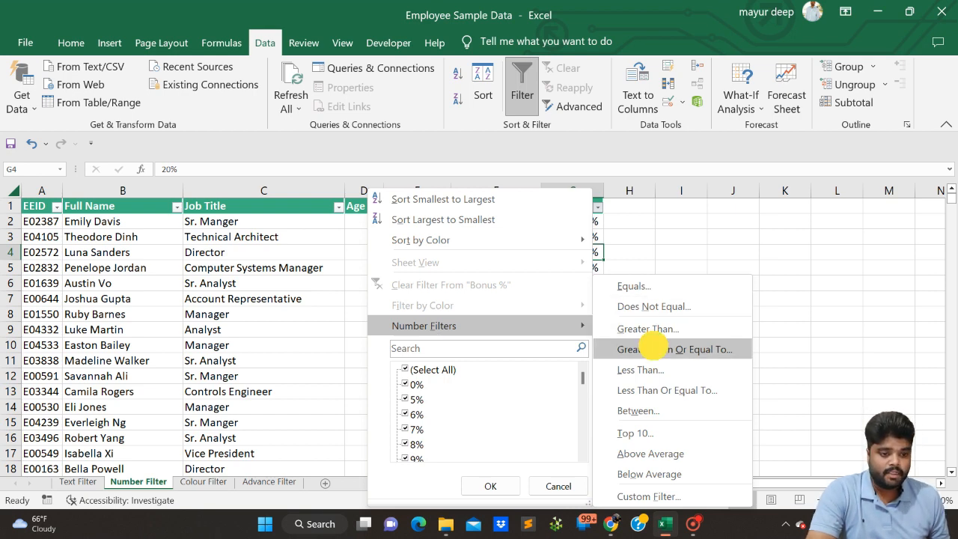
pyautogui.click(653, 349)
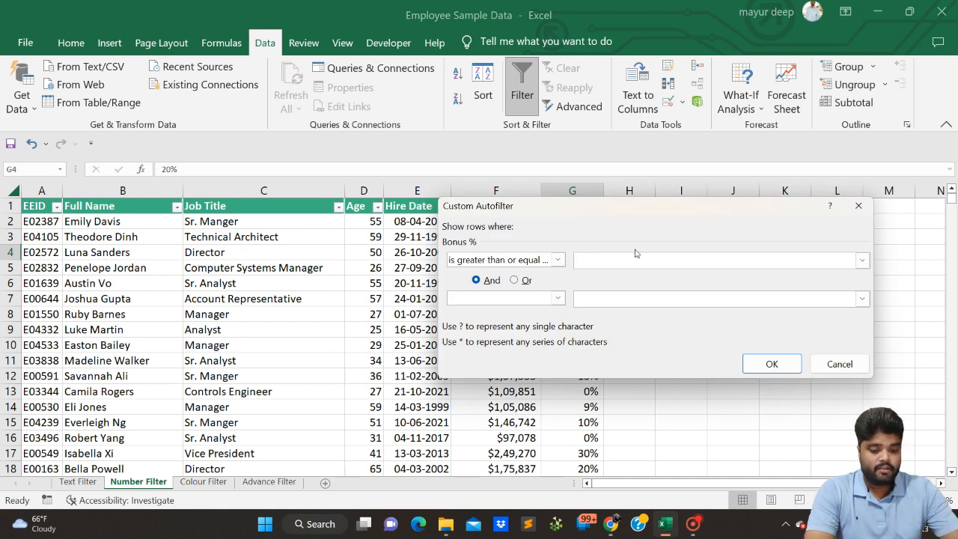
pyautogui.write('15%')
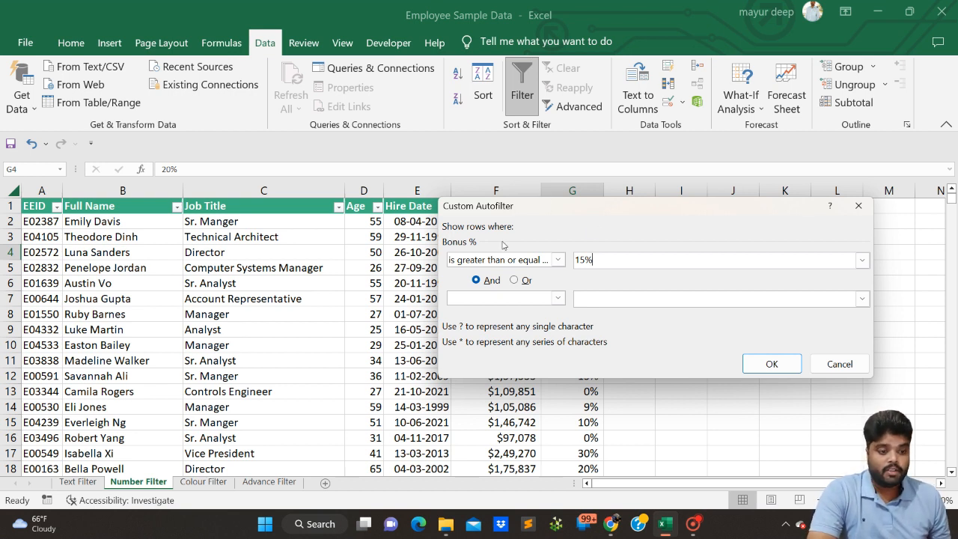
pyautogui.click(554, 258)
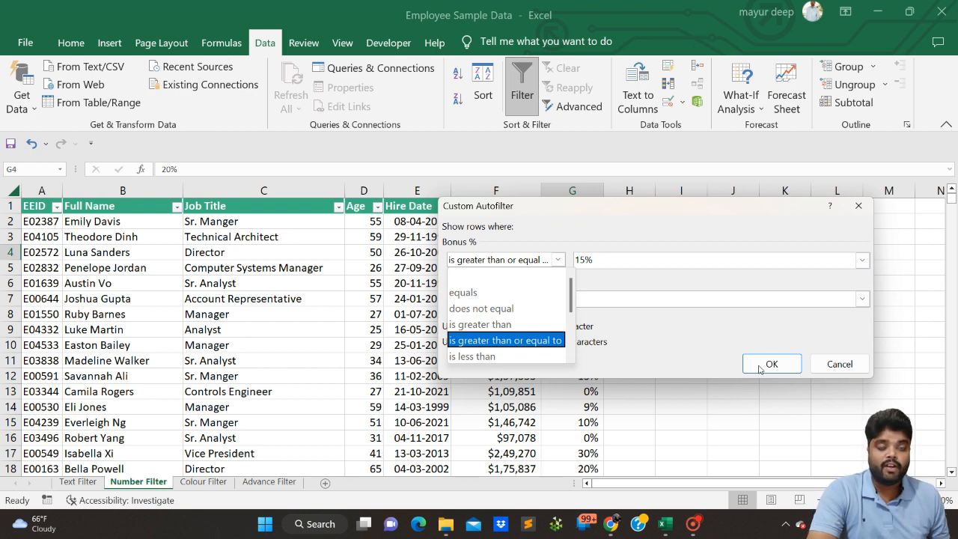
pyautogui.click(512, 341)
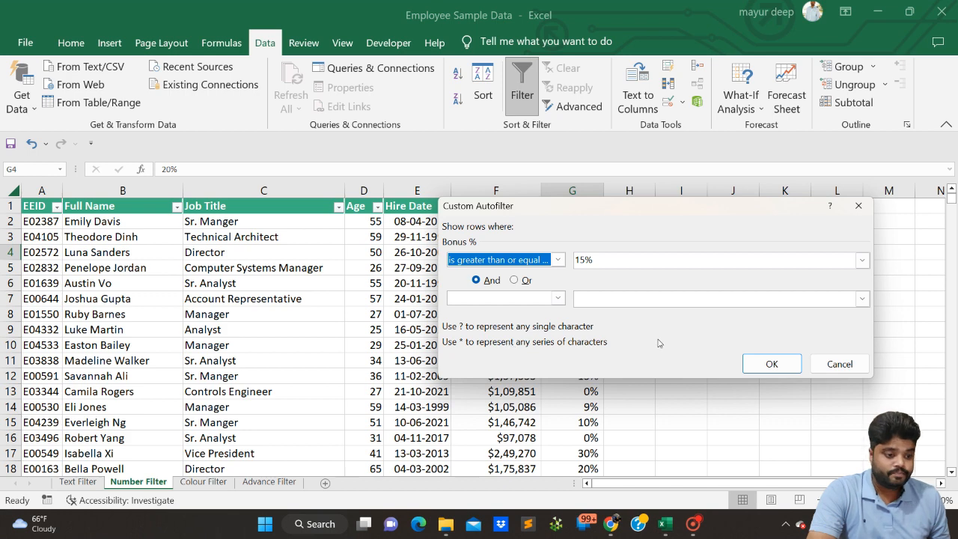
pyautogui.click(764, 362)
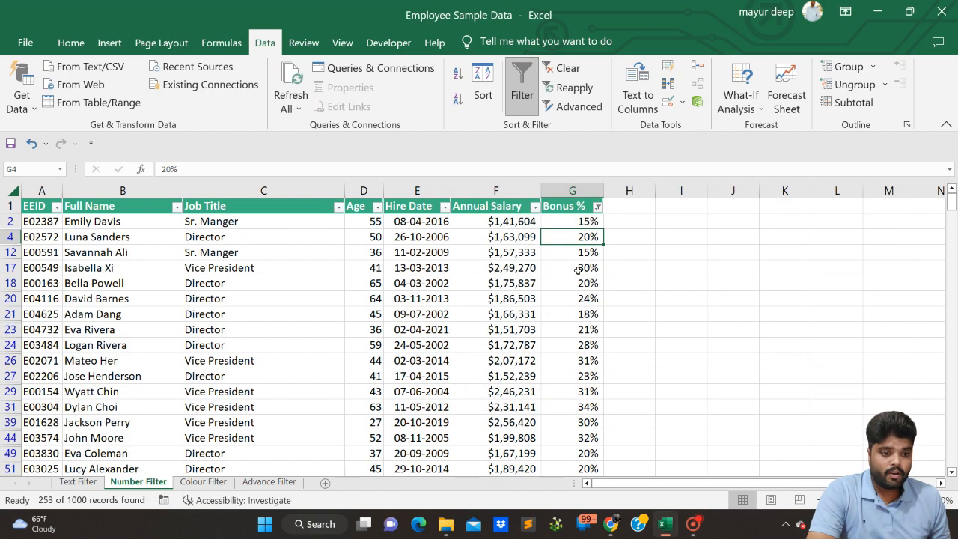
# - Review the bonus percentages in the filtered rows against the 15%-or-more condition
pyautogui.click(564, 218)
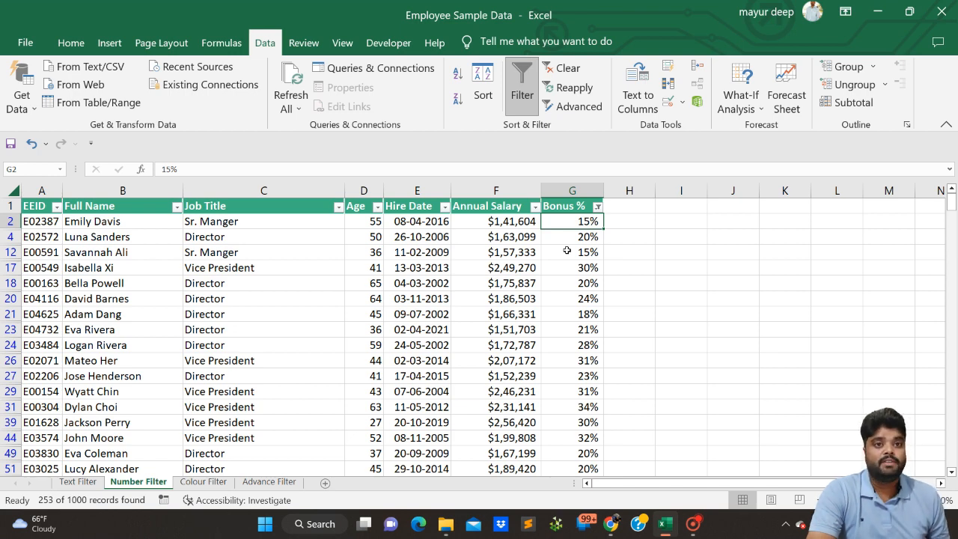
pyautogui.scroll(-3, 567, 250)
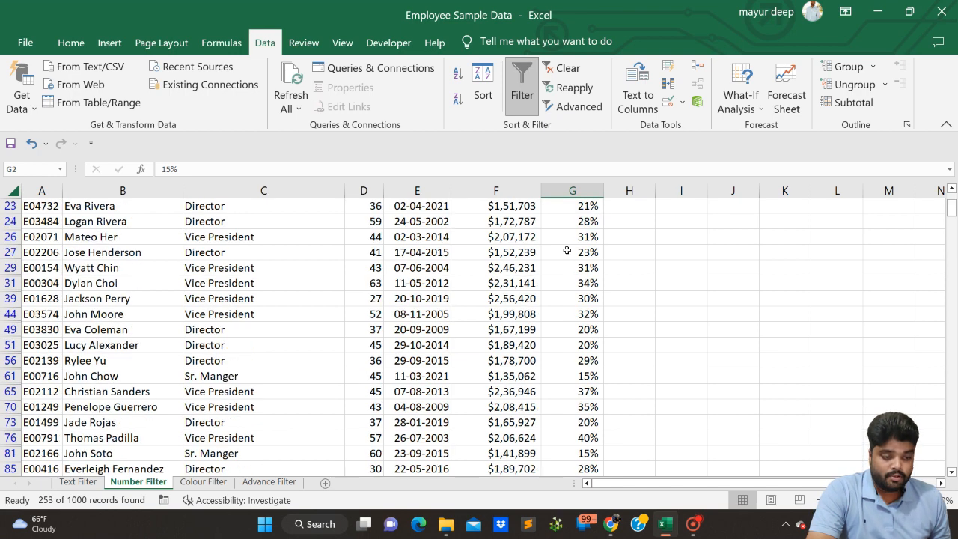
pyautogui.scroll(3, 567, 250)
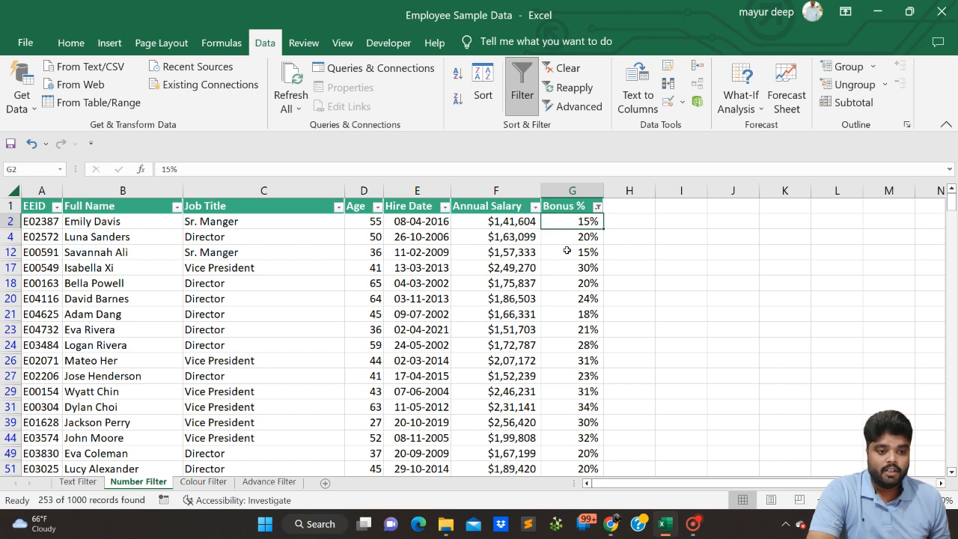
pyautogui.click(567, 250)
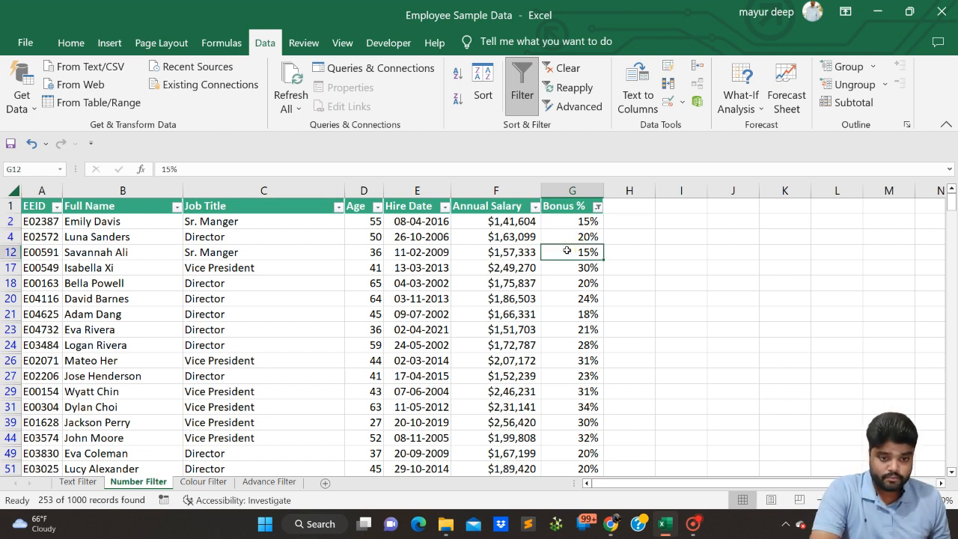
pyautogui.click(417, 250)
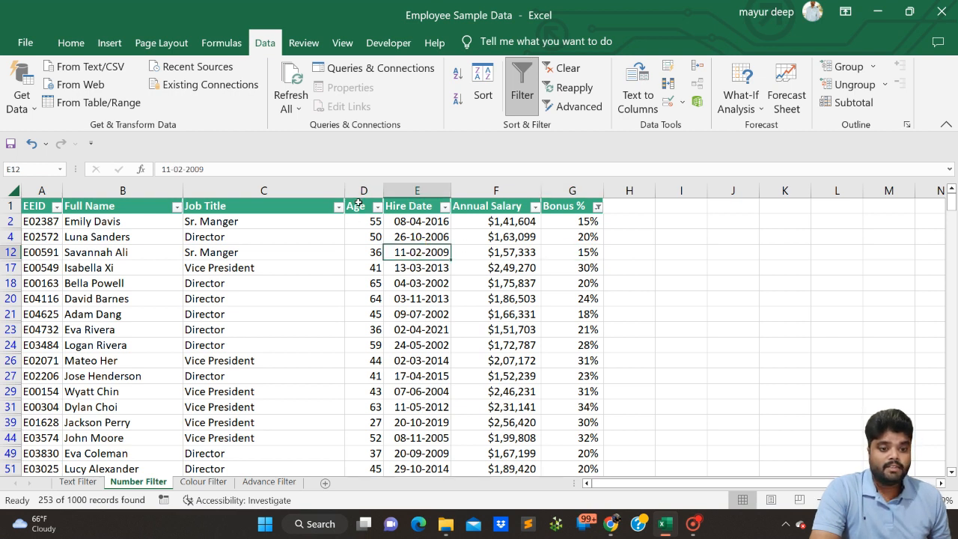
# - Open the Colour Filter sheet and examine how its employee rows are colour-coded by department
pyautogui.click(359, 203)
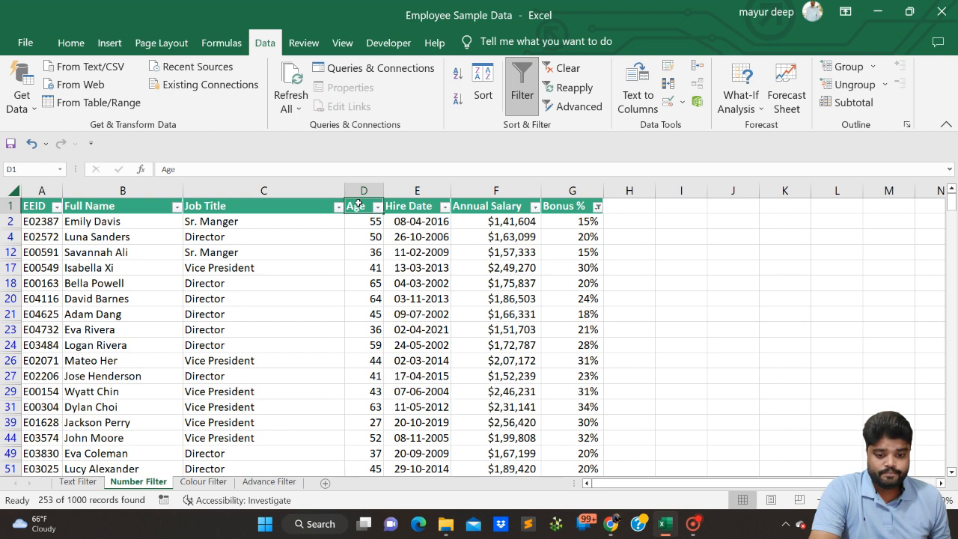
pyautogui.click(208, 392)
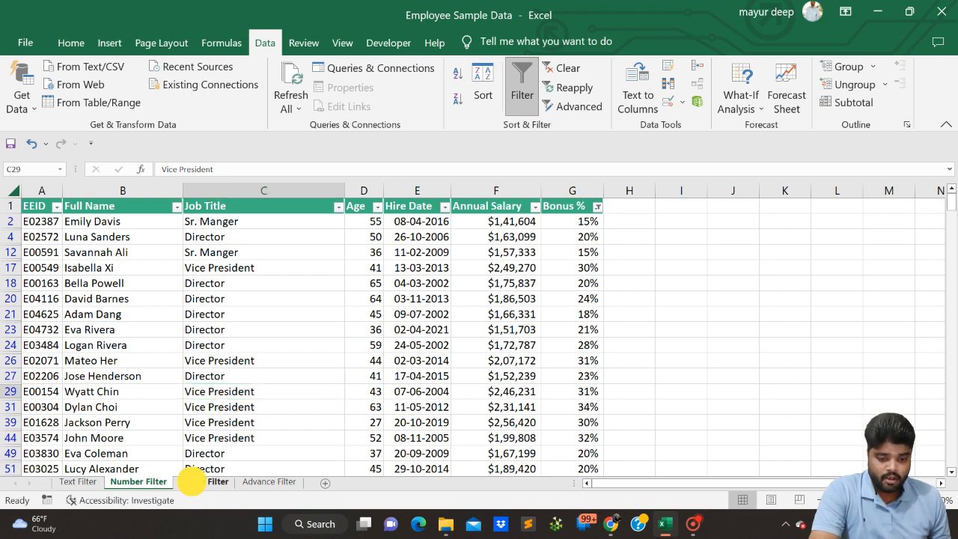
pyautogui.click(193, 483)
pyautogui.click(288, 294)
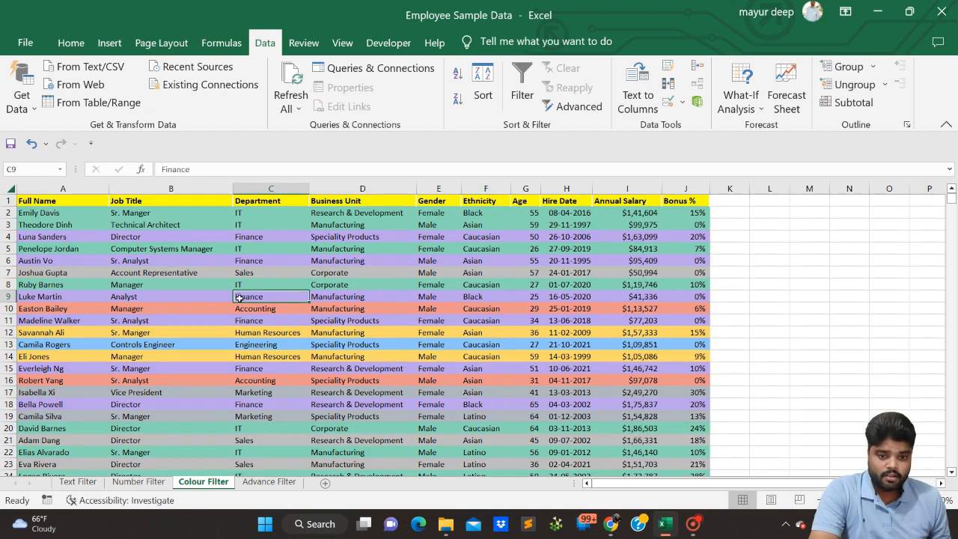
pyautogui.click(144, 213)
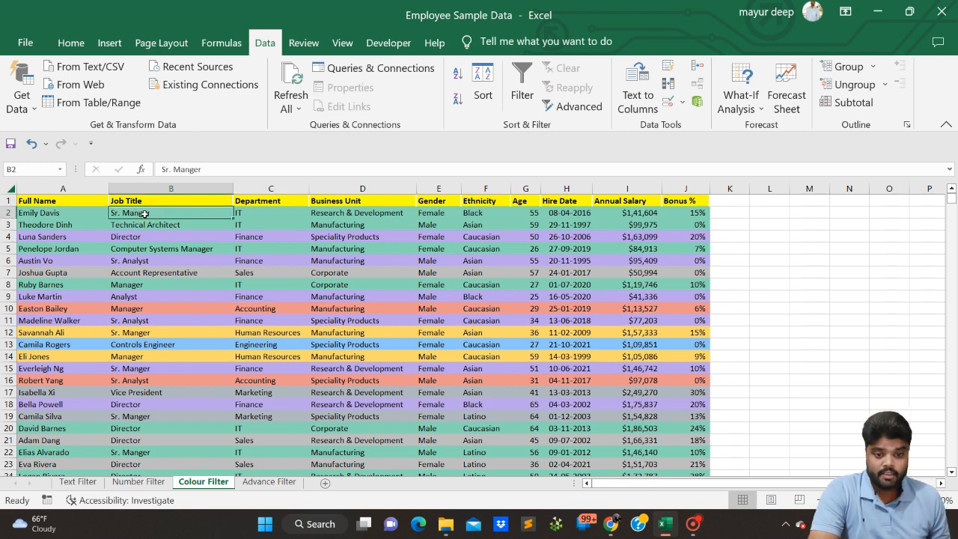
pyautogui.click(247, 237)
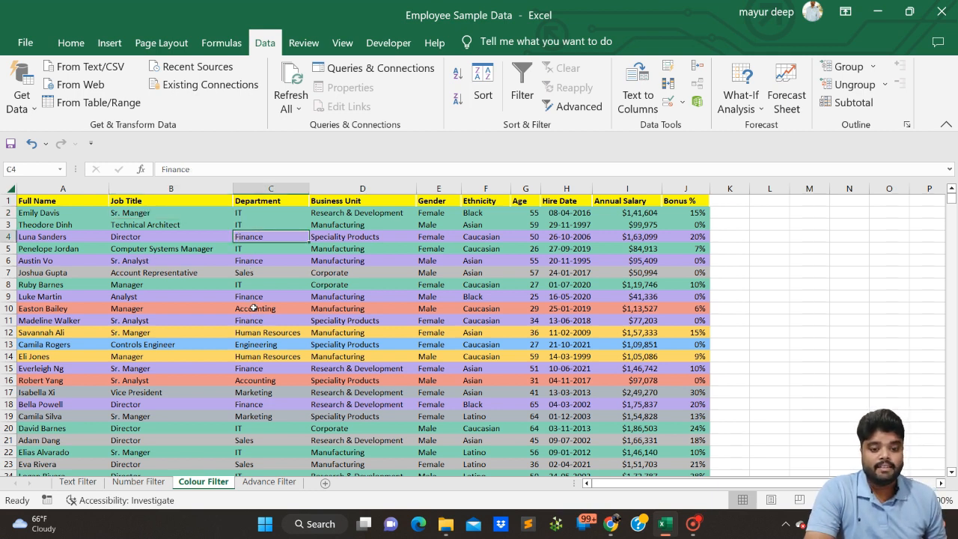
pyautogui.scroll(-3, 254, 308)
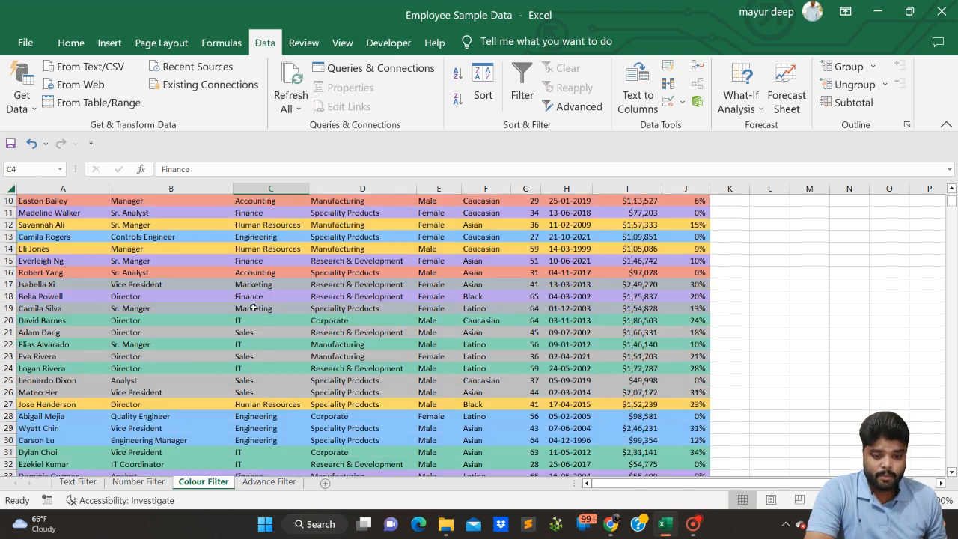
pyautogui.scroll(-4, 253, 307)
pyautogui.scroll(7, 253, 307)
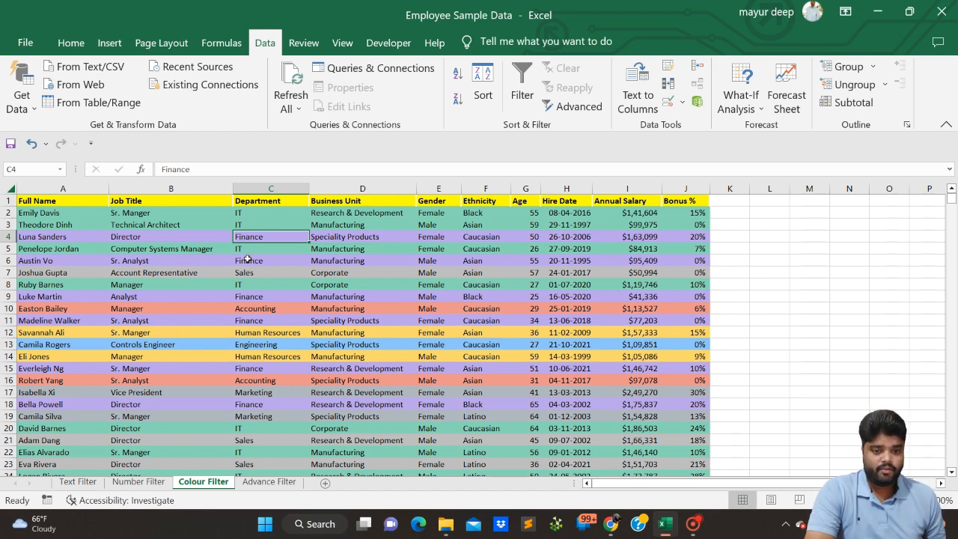
# - Turn on filtering for the header row of the colour-coded employee data
pyautogui.click(254, 201)
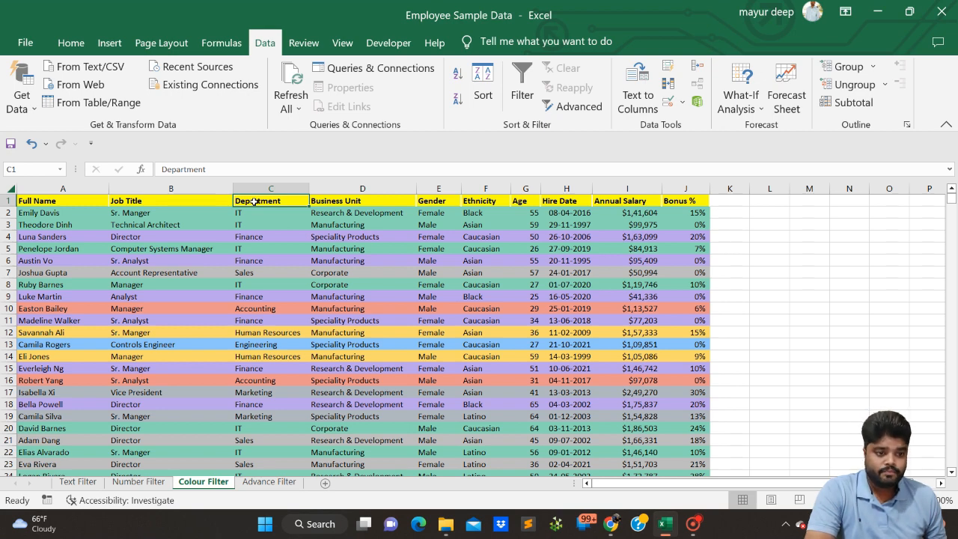
pyautogui.scroll(1, 254, 202)
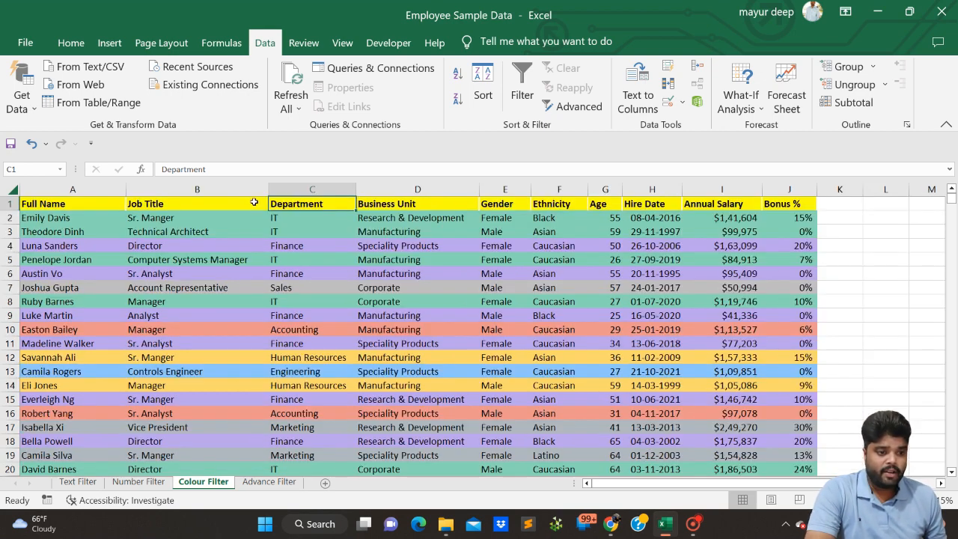
pyautogui.scroll(1, 254, 202)
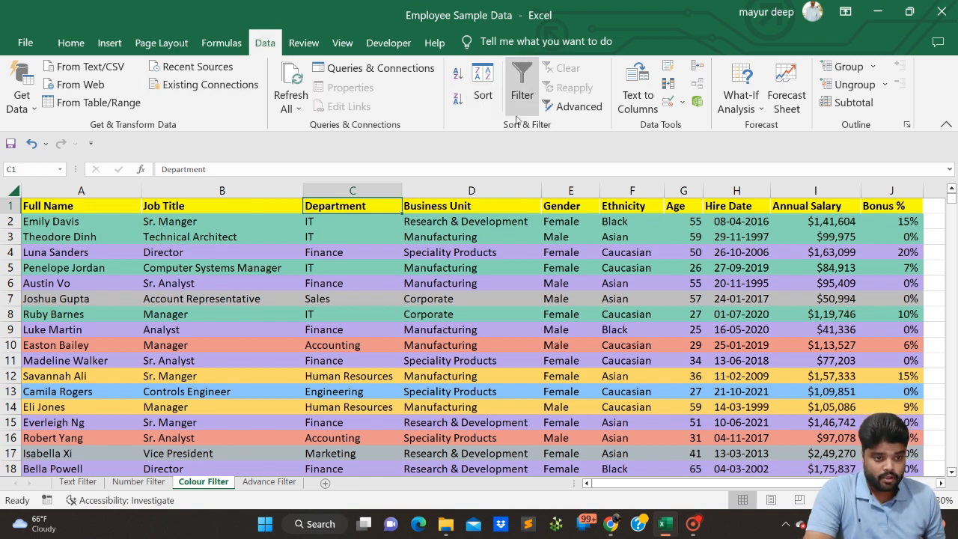
pyautogui.click(522, 86)
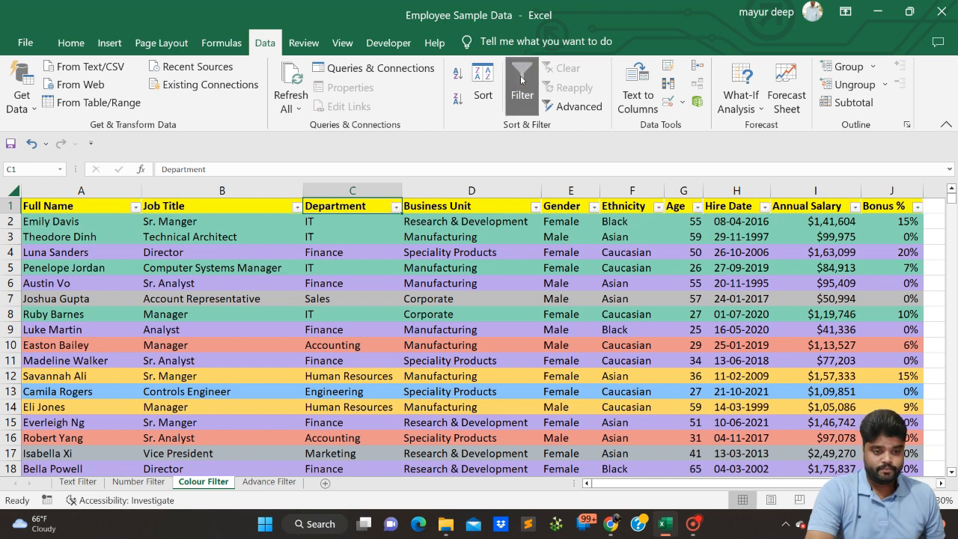
pyautogui.click(453, 250)
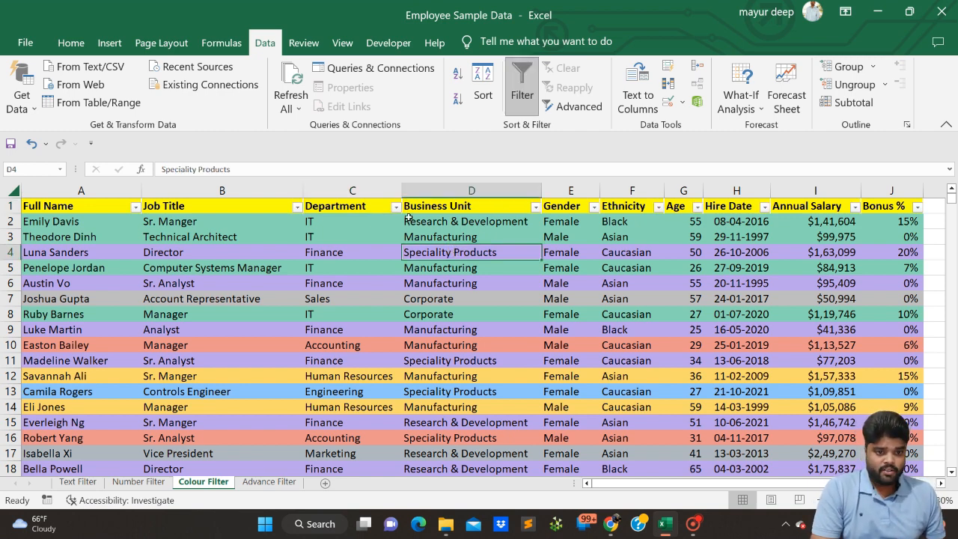
pyautogui.click(508, 219)
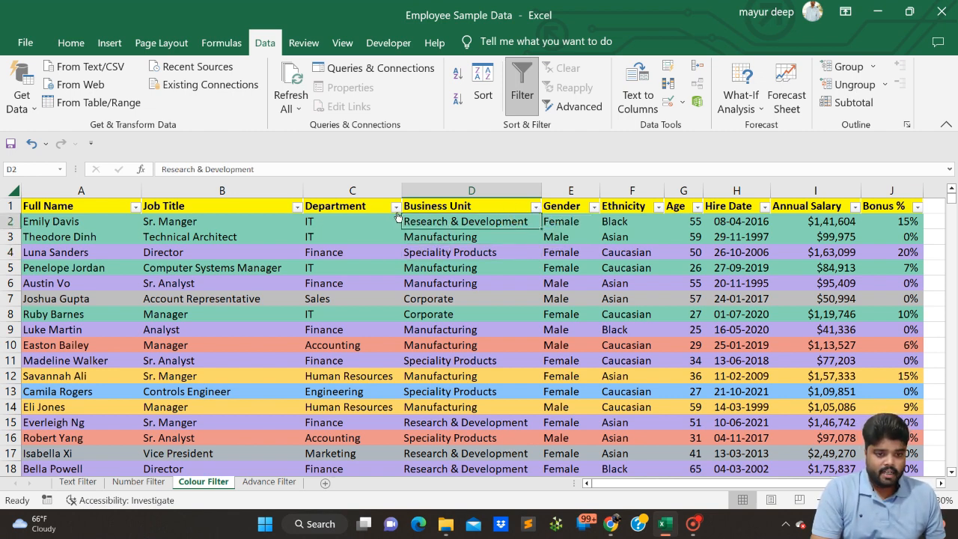
pyautogui.click(396, 207)
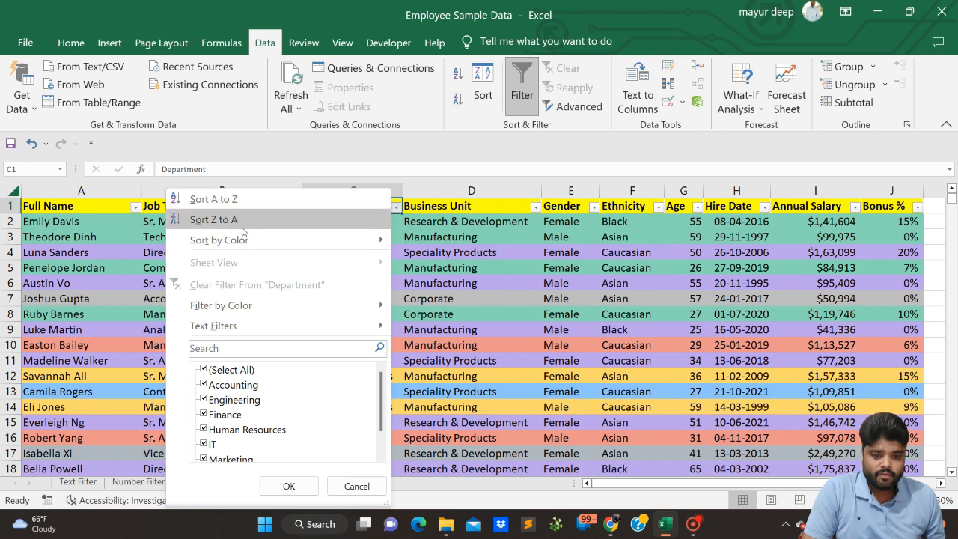
pyautogui.moveTo(247, 307)
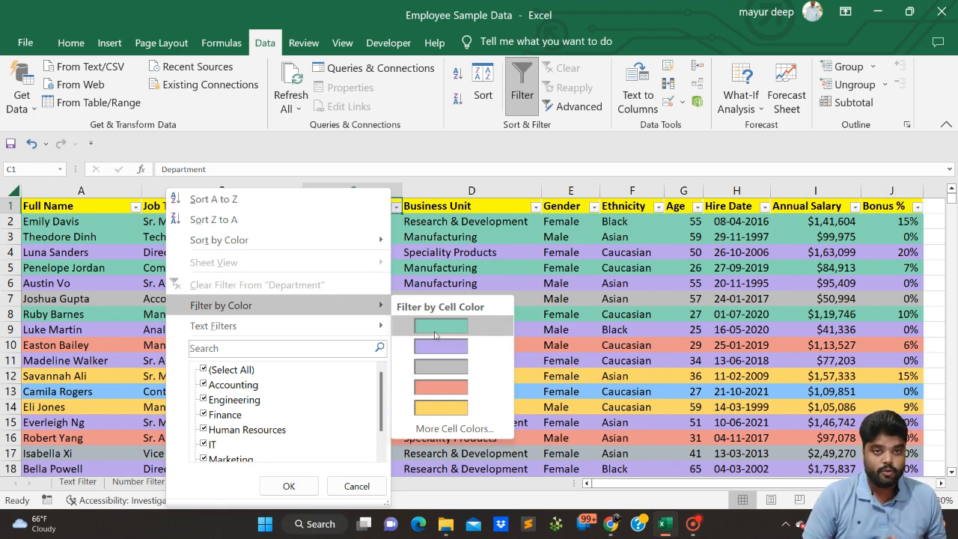
pyautogui.click(447, 292)
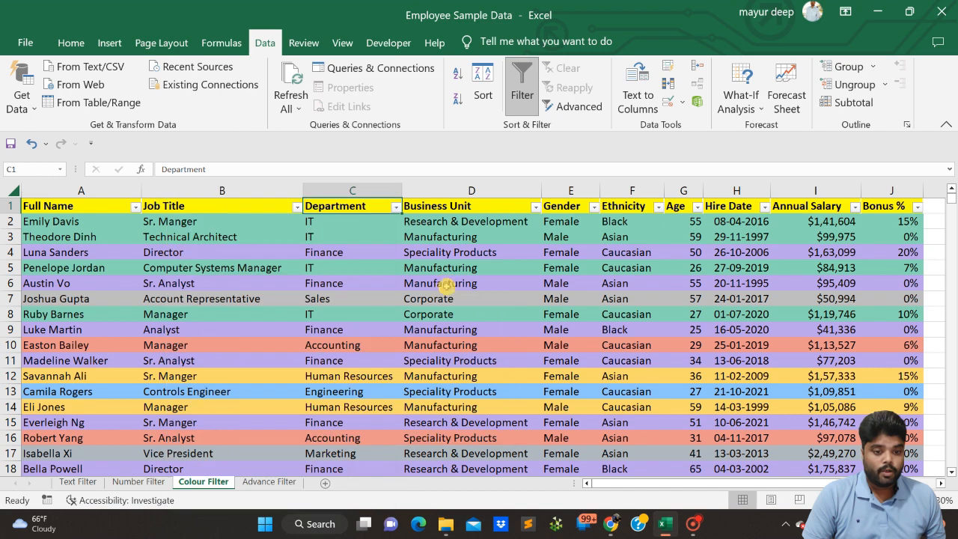
pyautogui.click(323, 246)
pyautogui.click(322, 240)
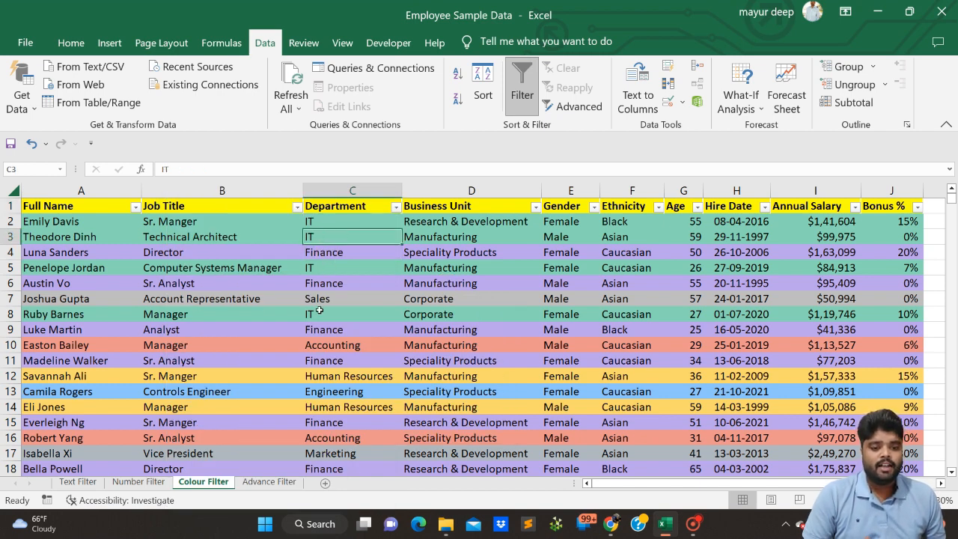
pyautogui.click(319, 347)
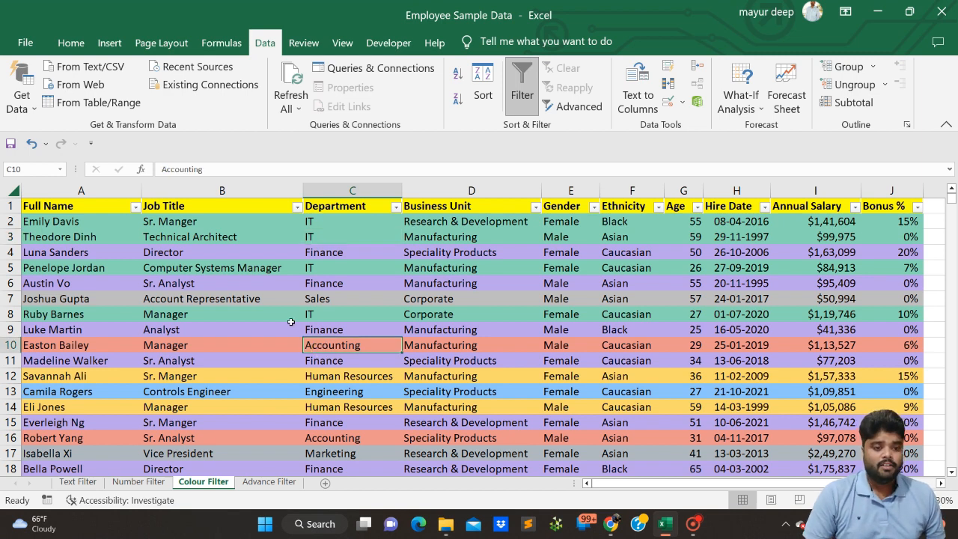
# - Filter the Department column by the salmon-red cell color used for the Accounting rows
pyautogui.click(396, 208)
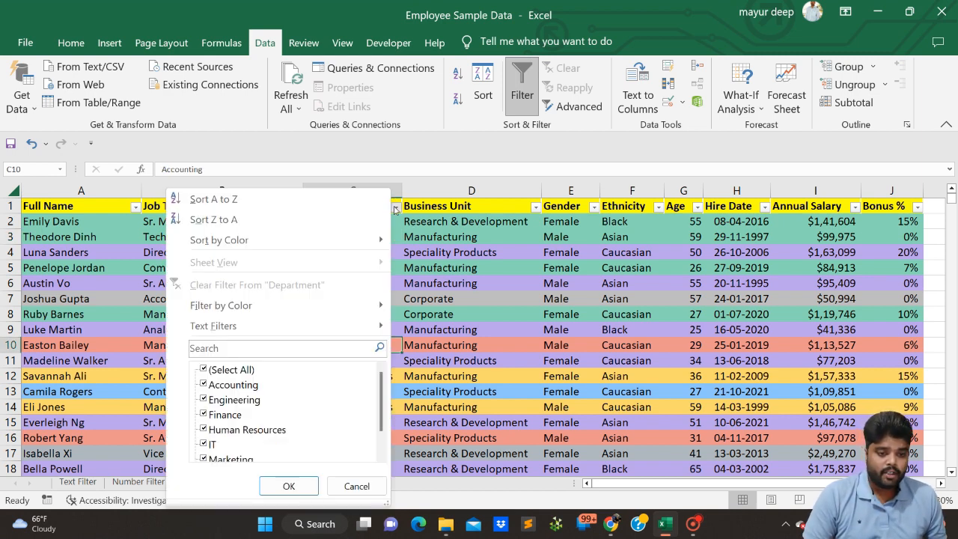
pyautogui.moveTo(355, 303)
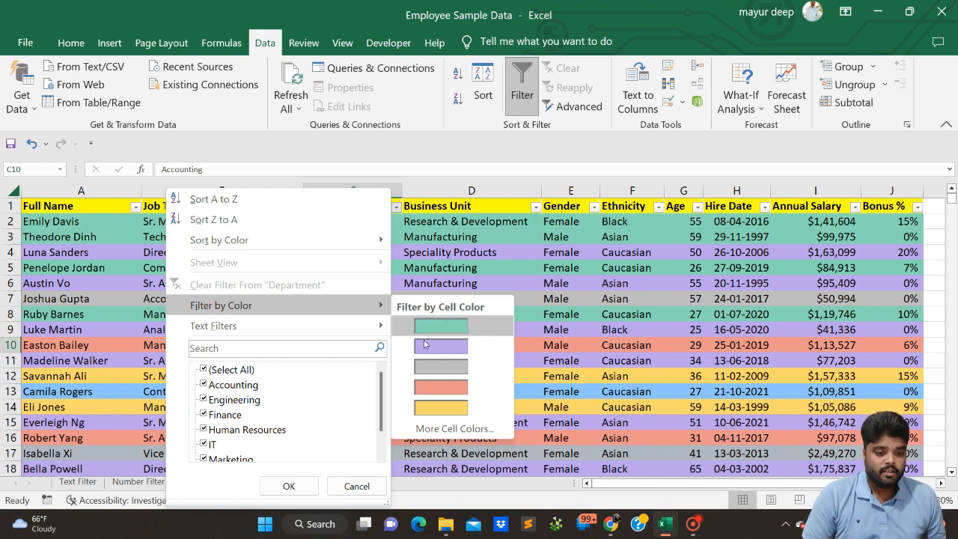
pyautogui.click(428, 385)
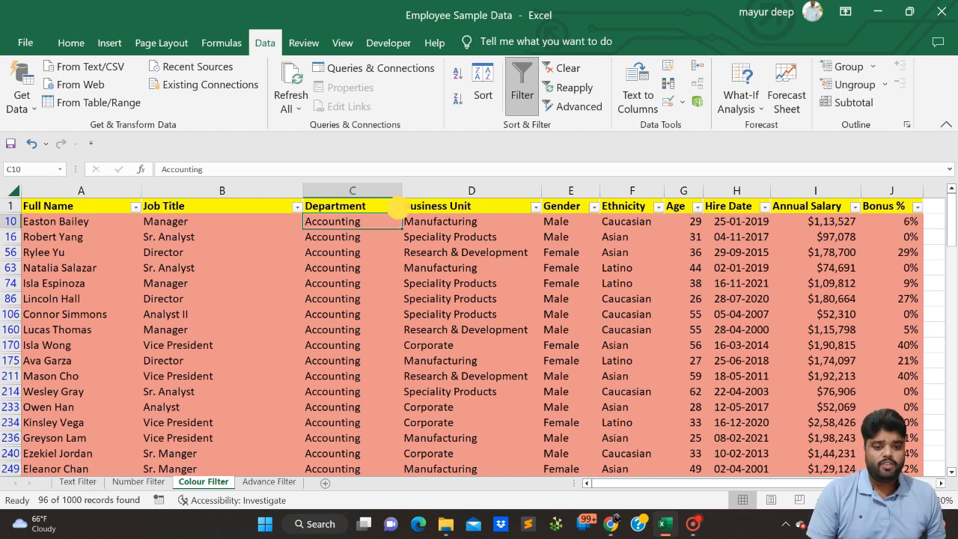
# - Remove the Department column's color filter by including all departments again
pyautogui.click(395, 207)
pyautogui.click(225, 368)
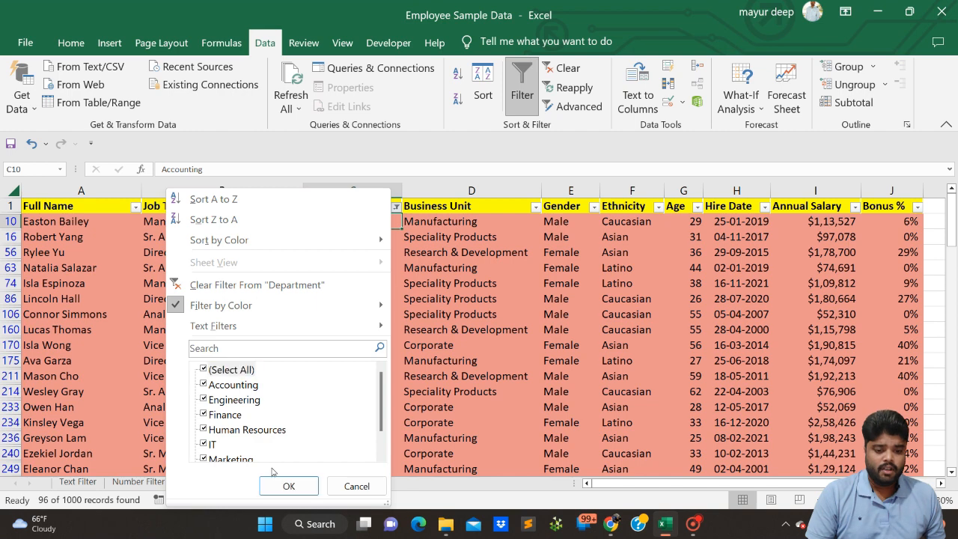
pyautogui.click(284, 485)
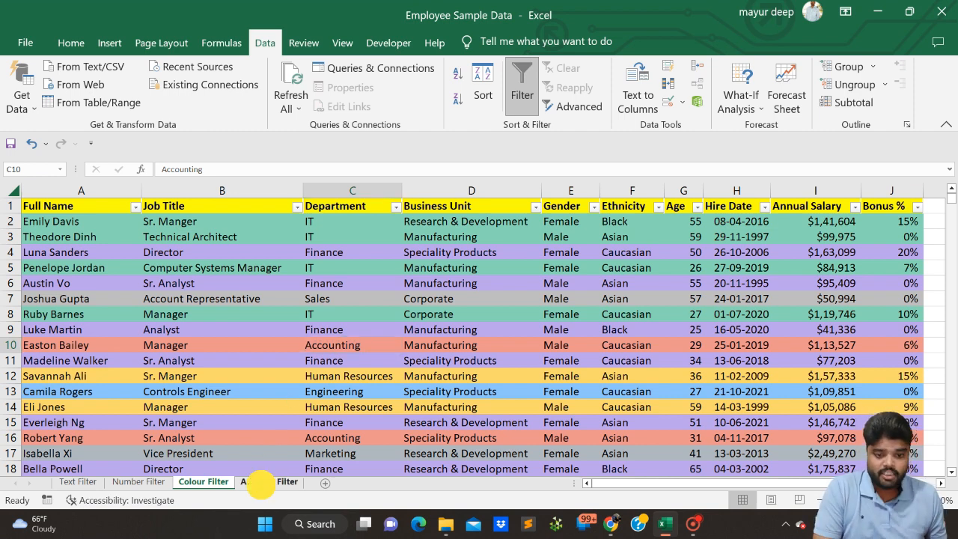
# - Open the Advance Filter sheet and look over its employee table
pyautogui.click(266, 481)
pyautogui.click(247, 357)
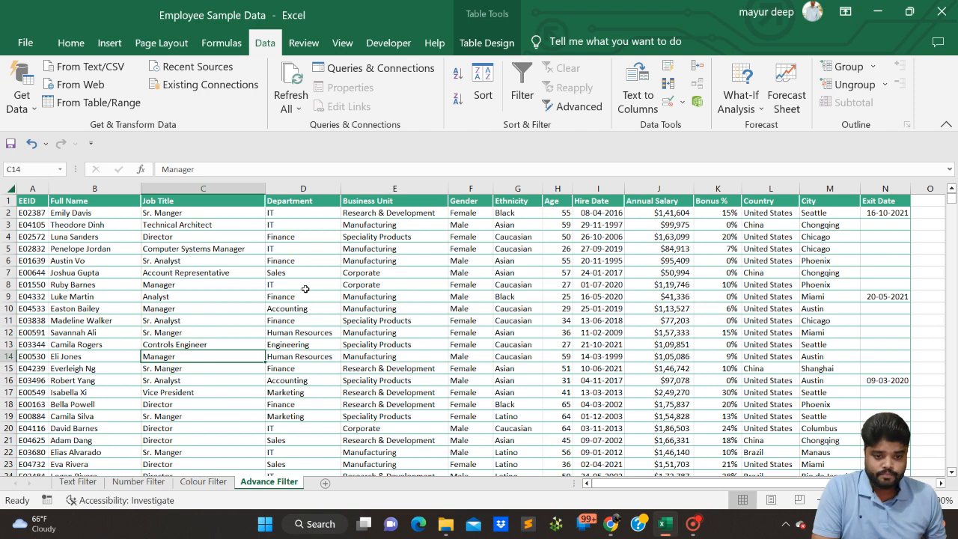
pyautogui.click(223, 201)
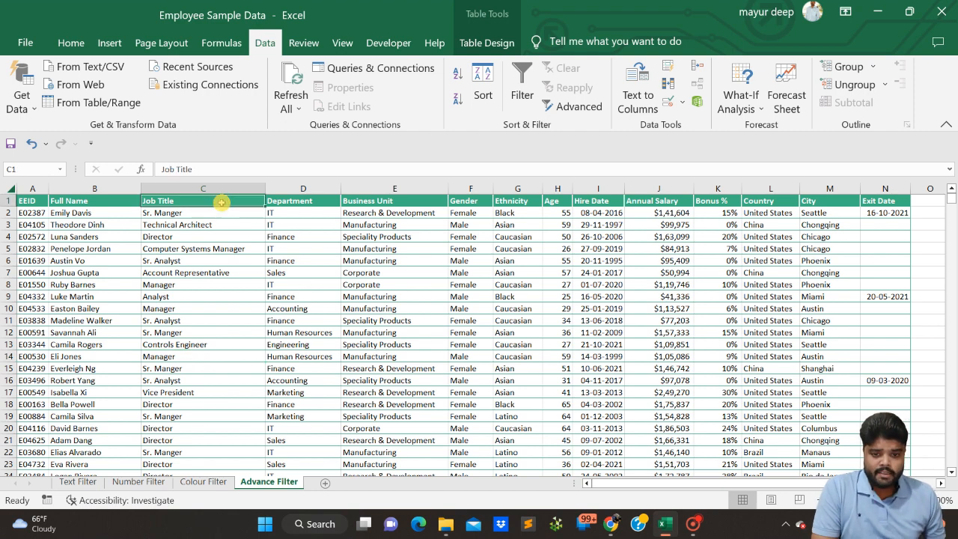
pyautogui.click(6, 193)
pyautogui.click(146, 285)
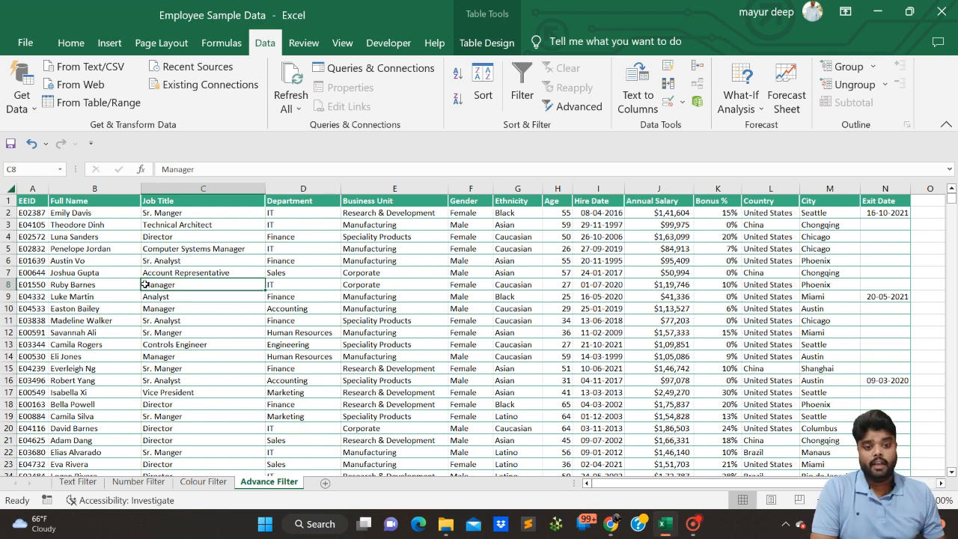
# - Examine the table's column headers from Department onward and the empty columns beyond Exit Date
pyautogui.click(325, 206)
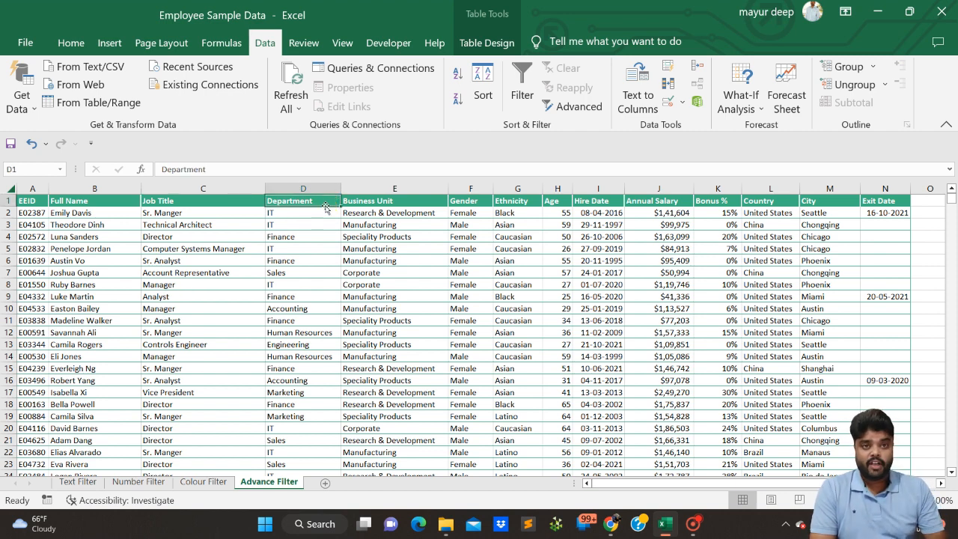
pyautogui.press('Right')
pyautogui.press('Right')
pyautogui.press('Right')
pyautogui.press('Right')
pyautogui.press('Right')
pyautogui.press('Right')
pyautogui.press('Right')
pyautogui.press('Right')
pyautogui.press('Right')
pyautogui.press('Right')
pyautogui.press('Right')
pyautogui.press('Right')
pyautogui.press('Right')
pyautogui.press('Right')
pyautogui.press('Right')
pyautogui.press('Right')
pyautogui.press('Right')
pyautogui.press('Right')
pyautogui.press('Right')
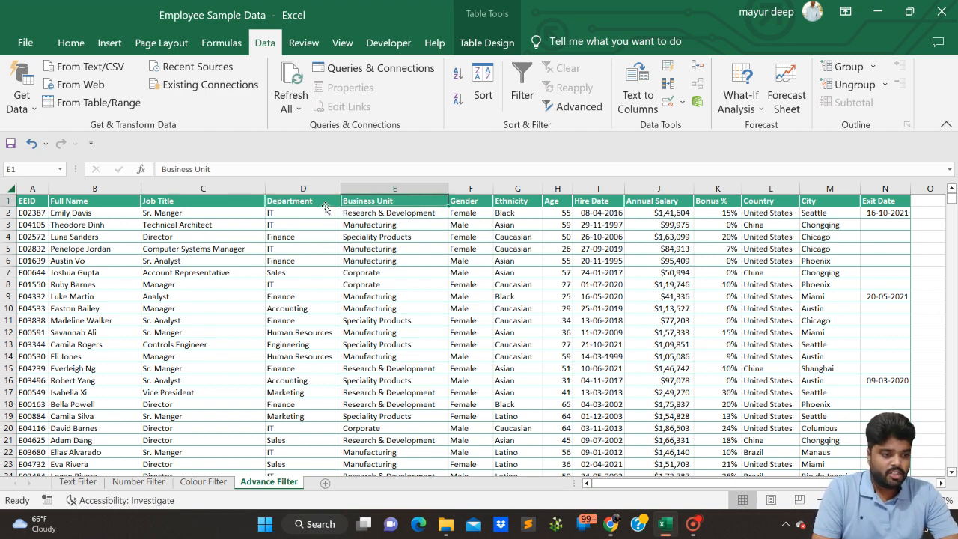
pyautogui.press('Right')
pyautogui.press('Right')
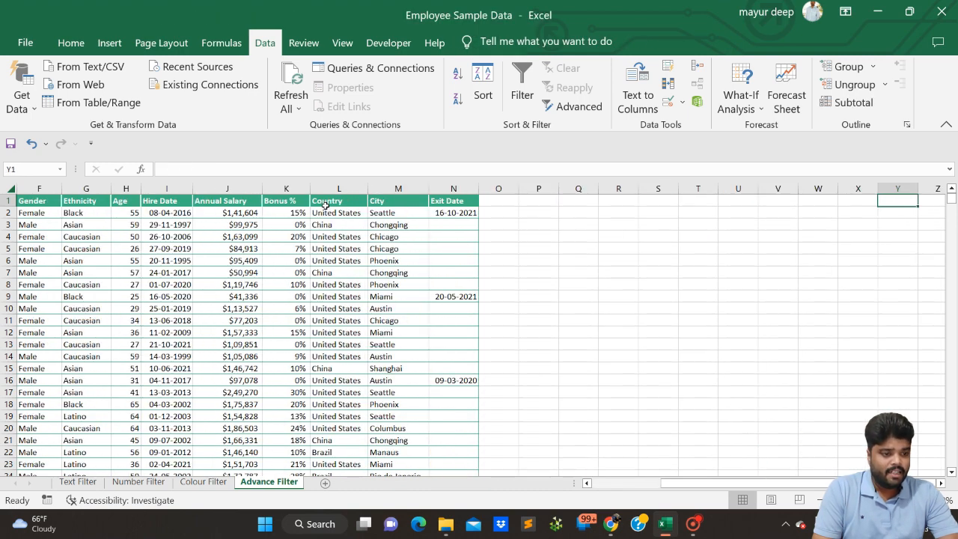
pyautogui.press('Left')
pyautogui.press('Left')
pyautogui.press('Left')
pyautogui.press('Left')
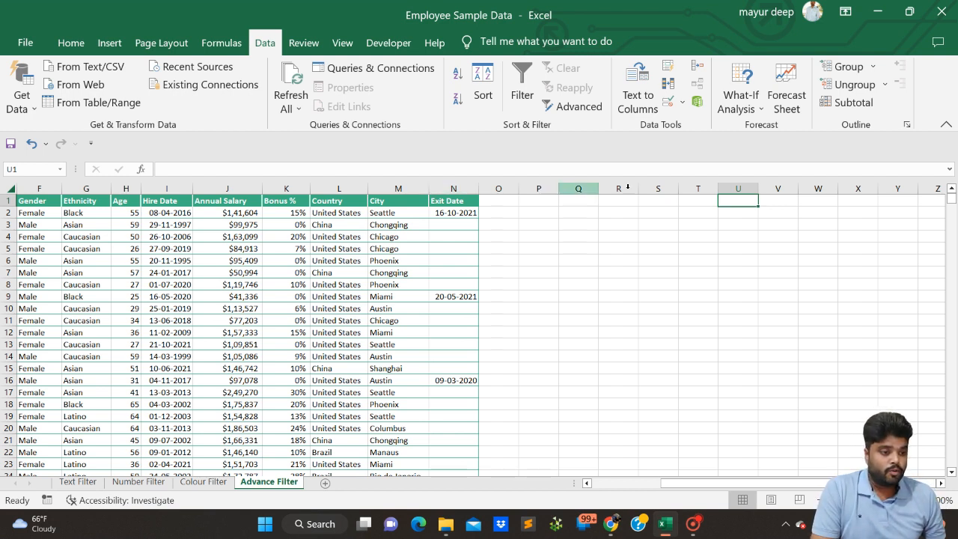
pyautogui.click(734, 188)
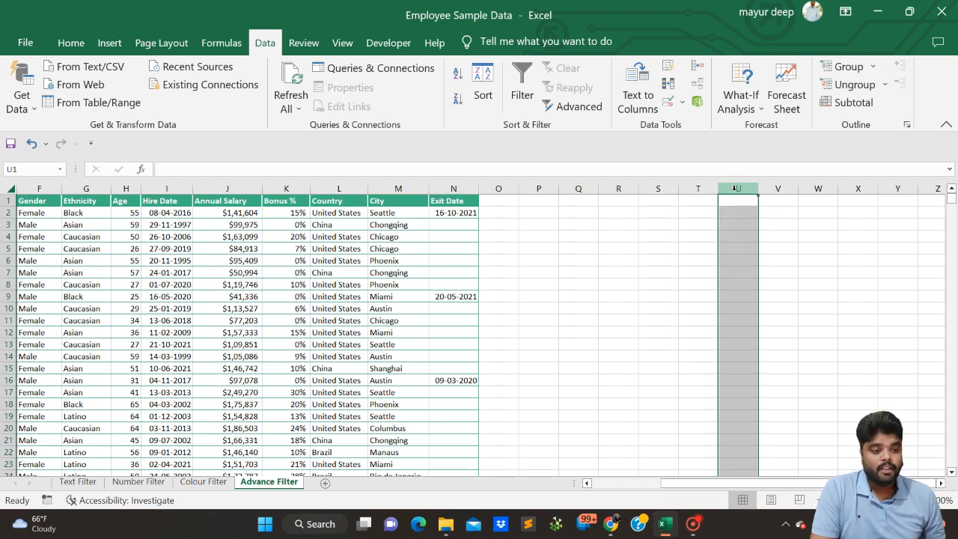
pyautogui.click(692, 210)
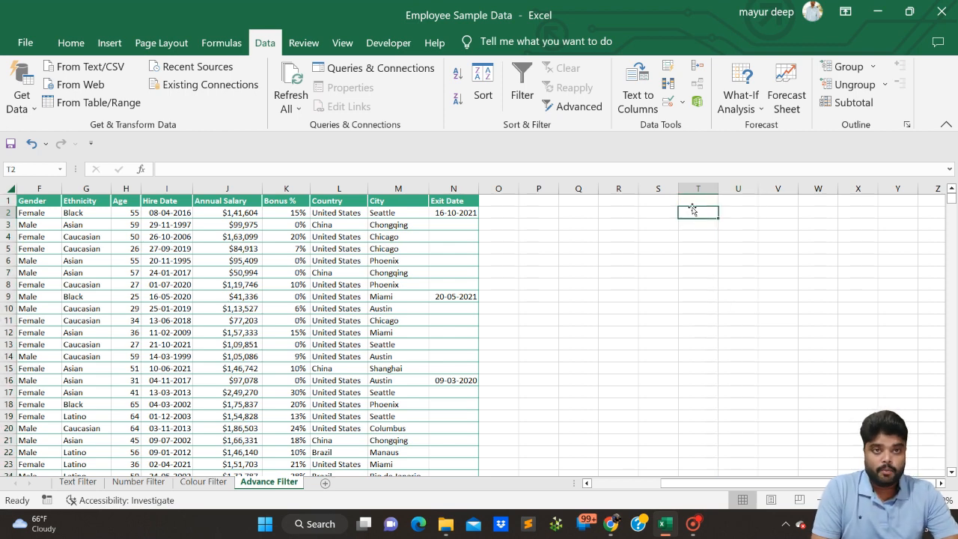
# - Return to the employee table and select the City column header in cell M1
pyautogui.press('Home')
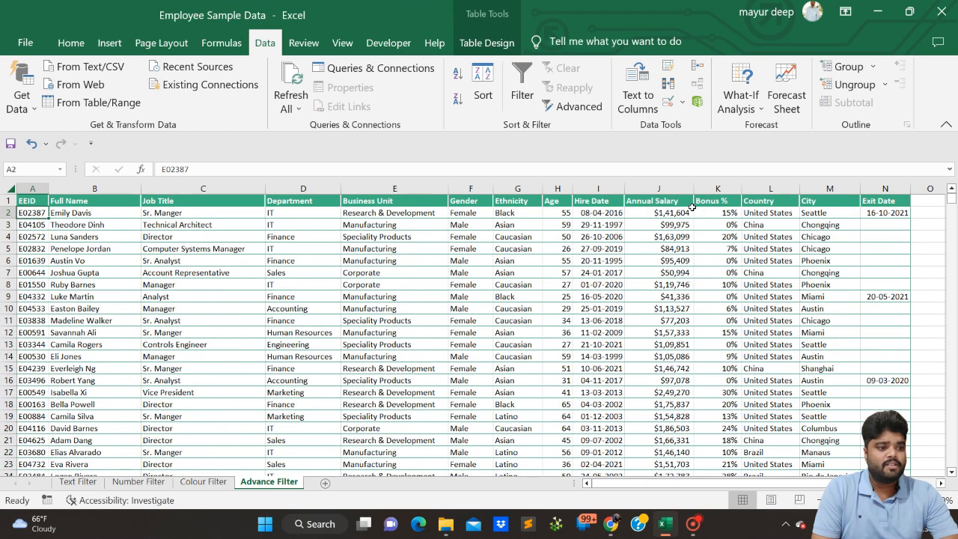
pyautogui.press('Right')
pyautogui.press('Right')
pyautogui.press('Right')
pyautogui.press('Right')
pyautogui.press('Right')
pyautogui.press('Right')
pyautogui.press('Right')
pyautogui.press('Right')
pyautogui.press('Right')
pyautogui.press('Right')
pyautogui.press('Right')
pyautogui.press('Right')
pyautogui.press('Right')
pyautogui.press('Left')
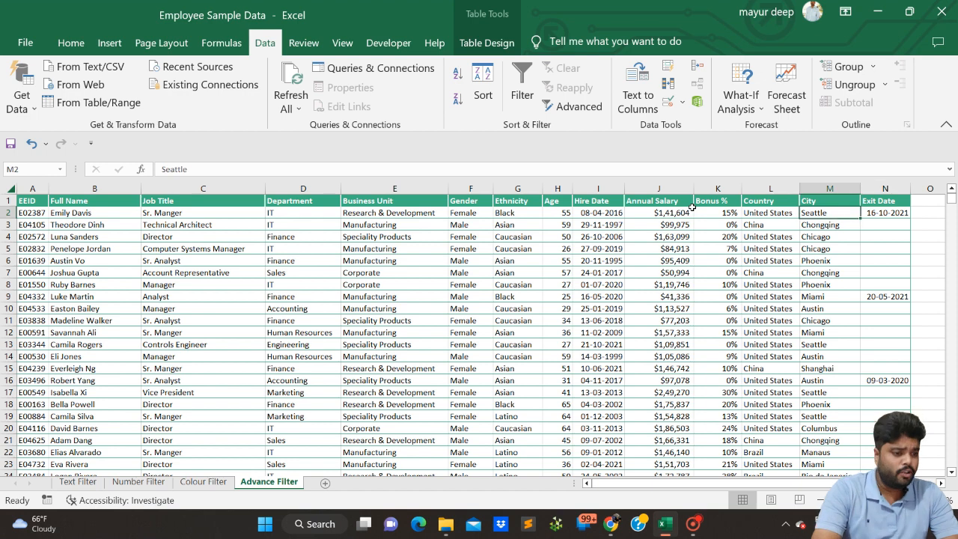
pyautogui.press('Up')
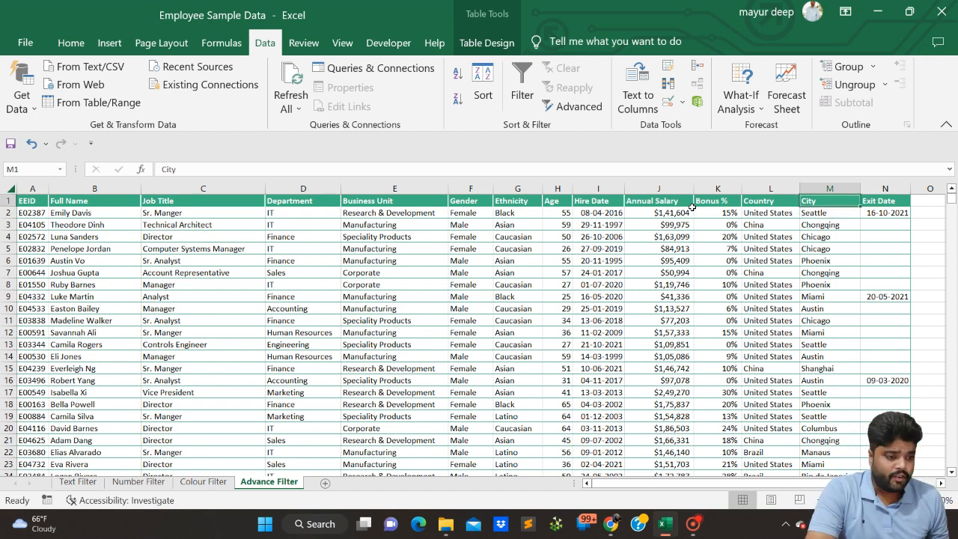
# - Look over the extent of the employee table from the Country header by selecting all of it, and return to its header row
pyautogui.click(774, 201)
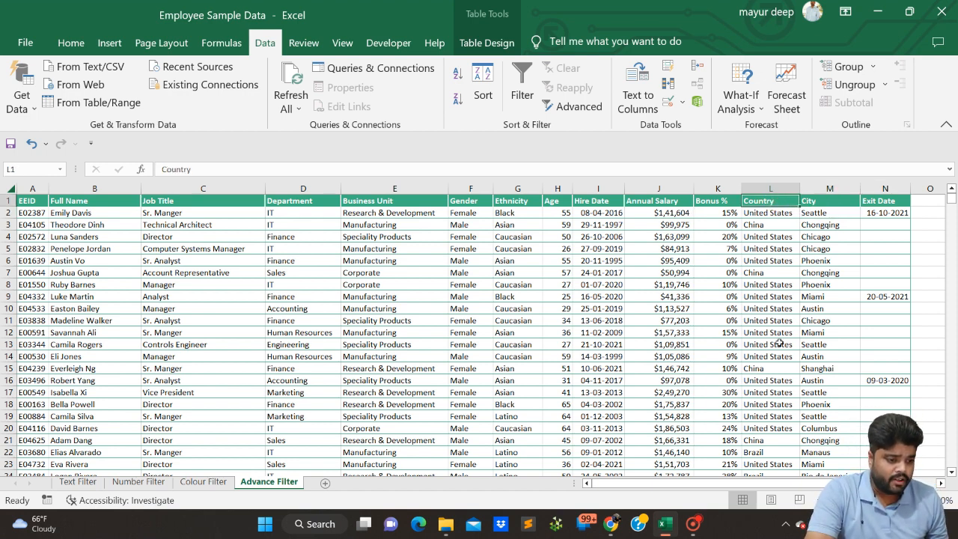
pyautogui.scroll(-4, 778, 342)
pyautogui.scroll(4, 778, 342)
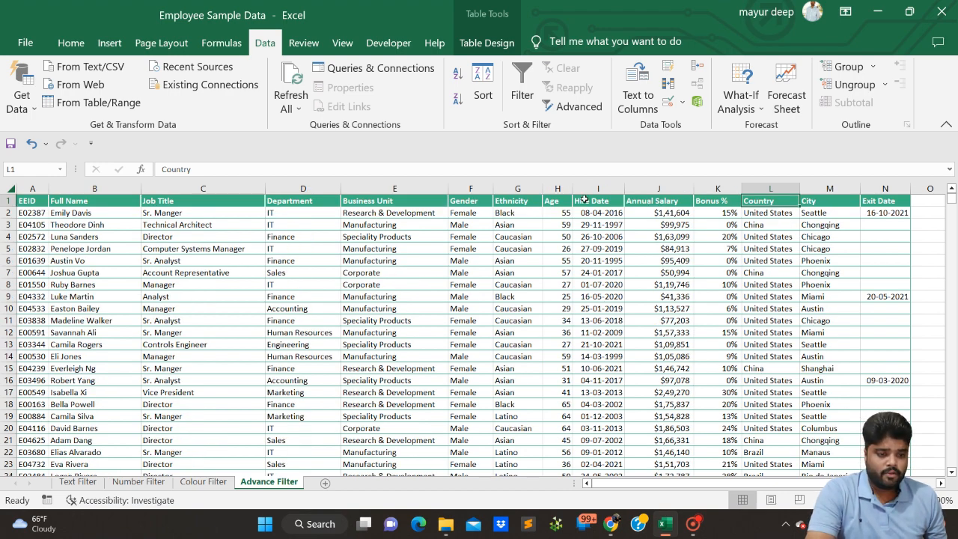
pyautogui.hotkey('ctrl', 'a')
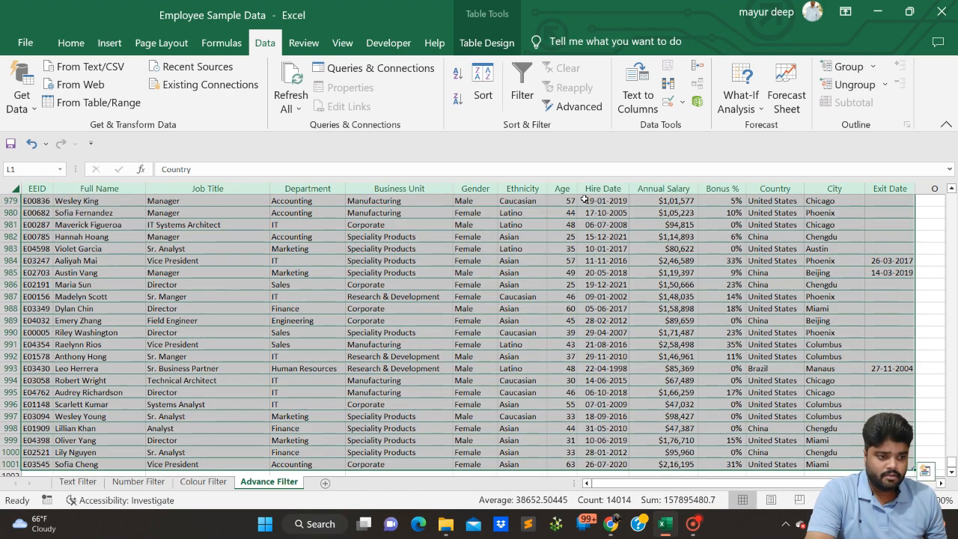
pyautogui.scroll(6, 587, 274)
pyautogui.scroll(12, 587, 273)
pyautogui.click(587, 273)
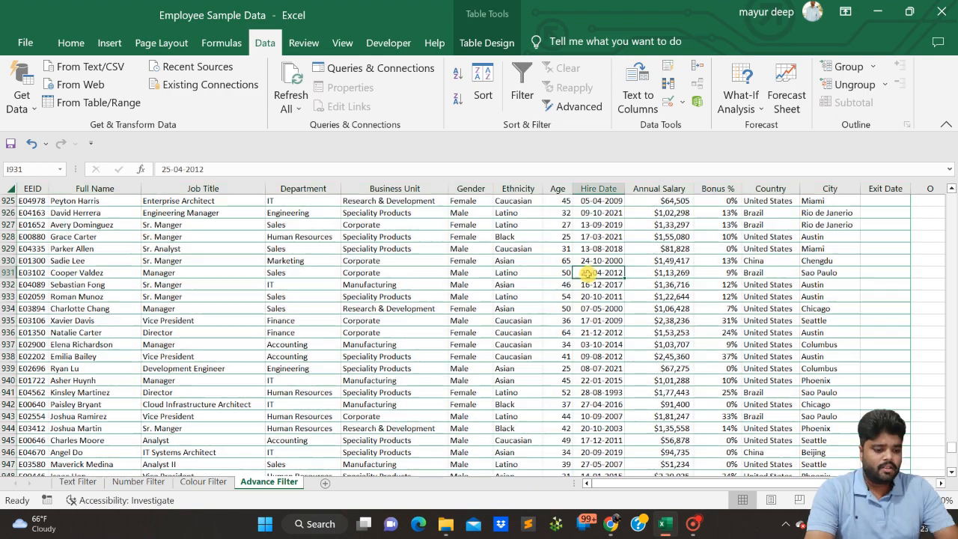
pyautogui.hotkey('ctrl', 'Up')
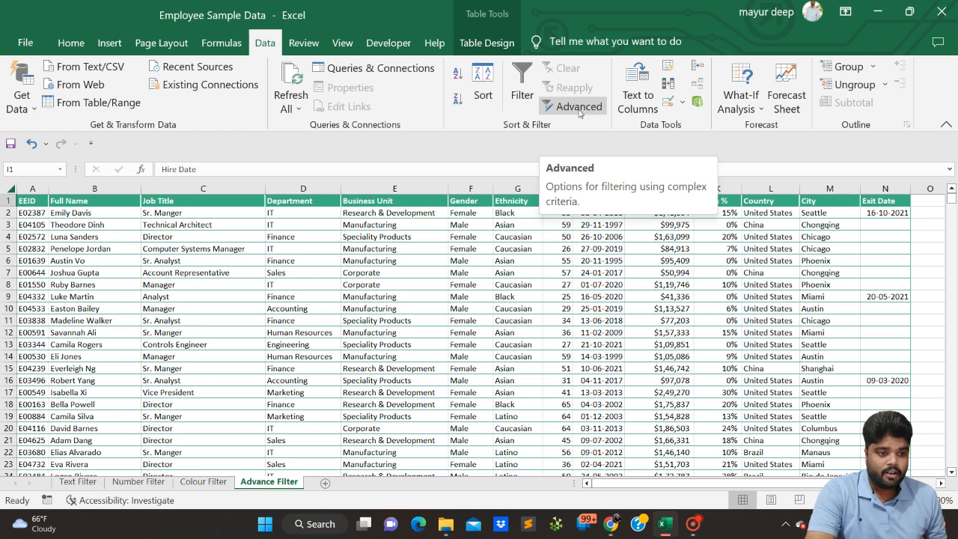
pyautogui.click(578, 107)
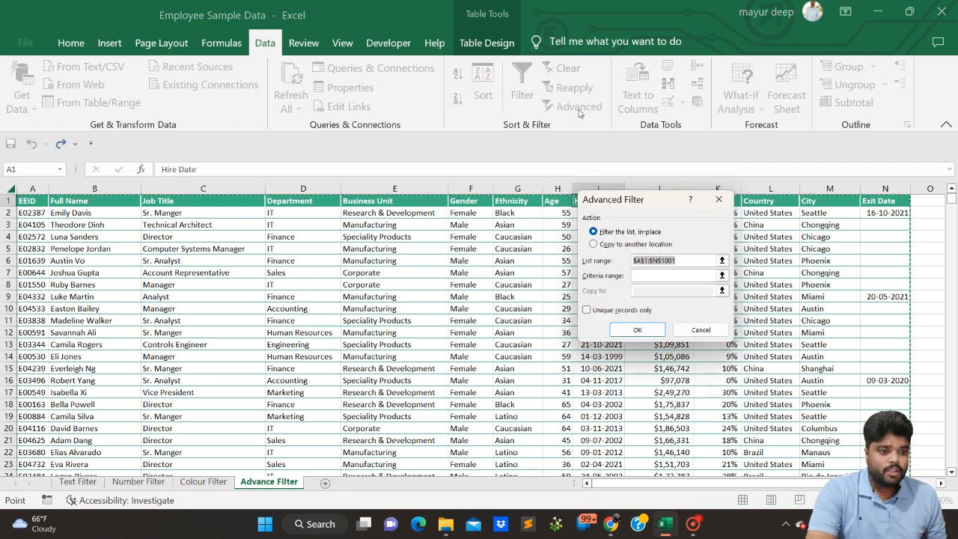
pyautogui.moveTo(643, 201); pyautogui.dragTo(436, 162)
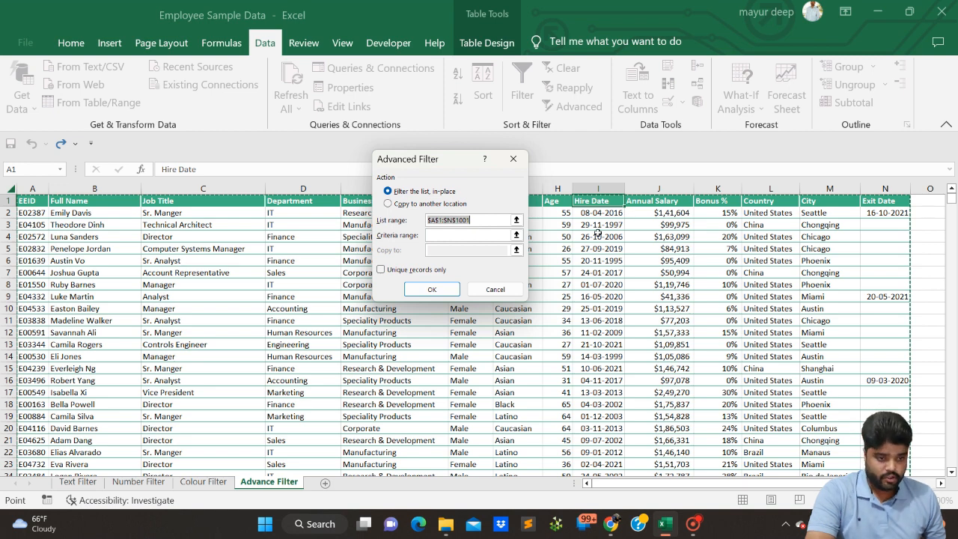
pyautogui.click(466, 251)
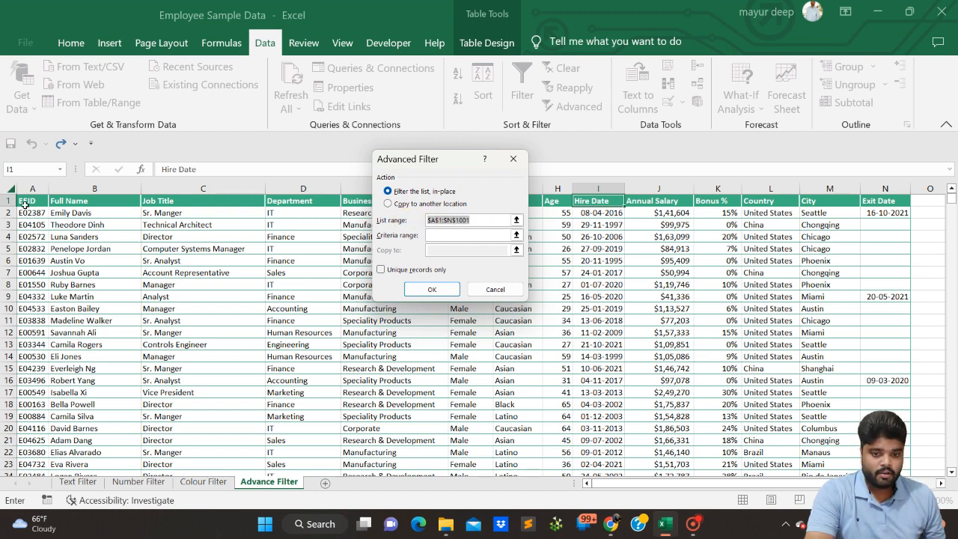
pyautogui.moveTo(26, 204); pyautogui.dragTo(872, 350)
pyautogui.hotkey('ctrl', 'shift', 'Down')
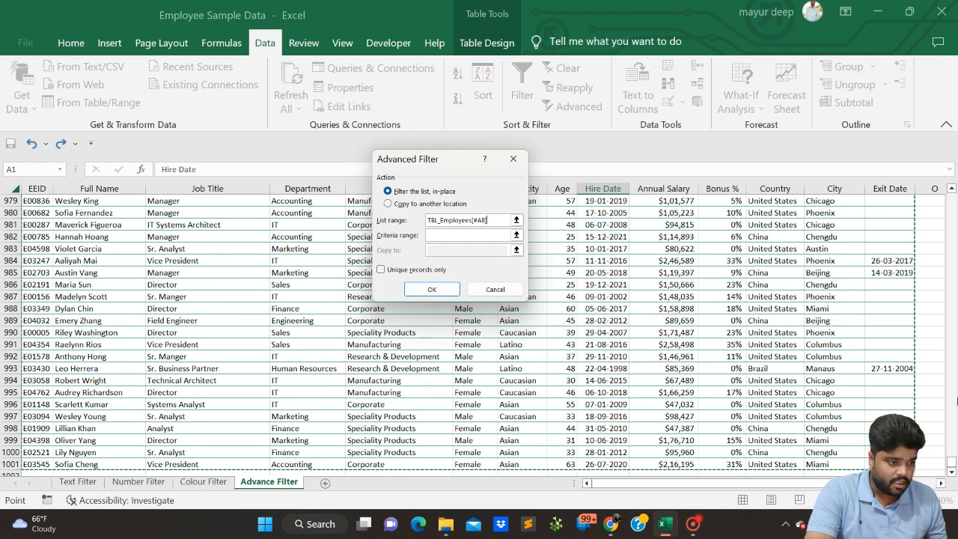
pyautogui.click(951, 374)
pyautogui.moveTo(952, 372); pyautogui.dragTo(950, 157)
pyautogui.moveTo(952, 389); pyautogui.dragTo(949, 179)
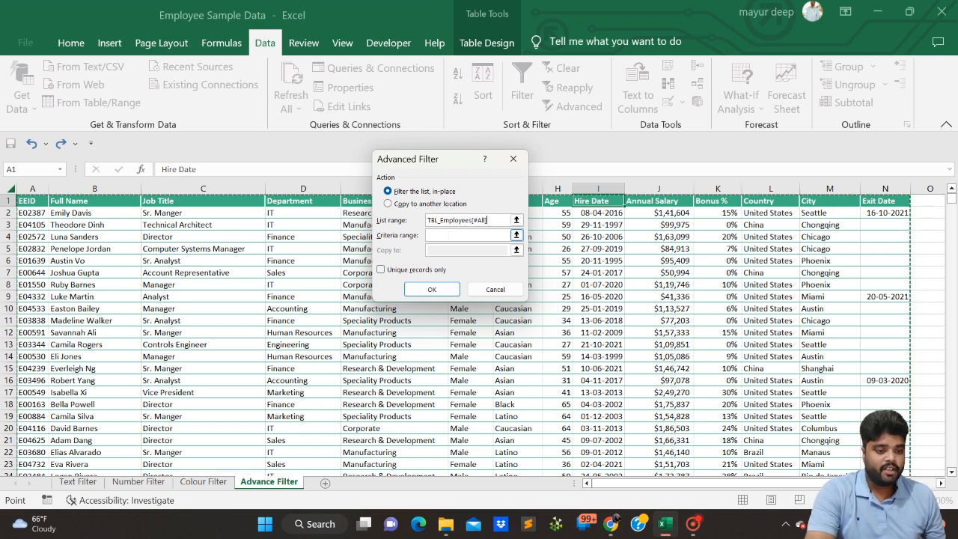
pyautogui.click(513, 159)
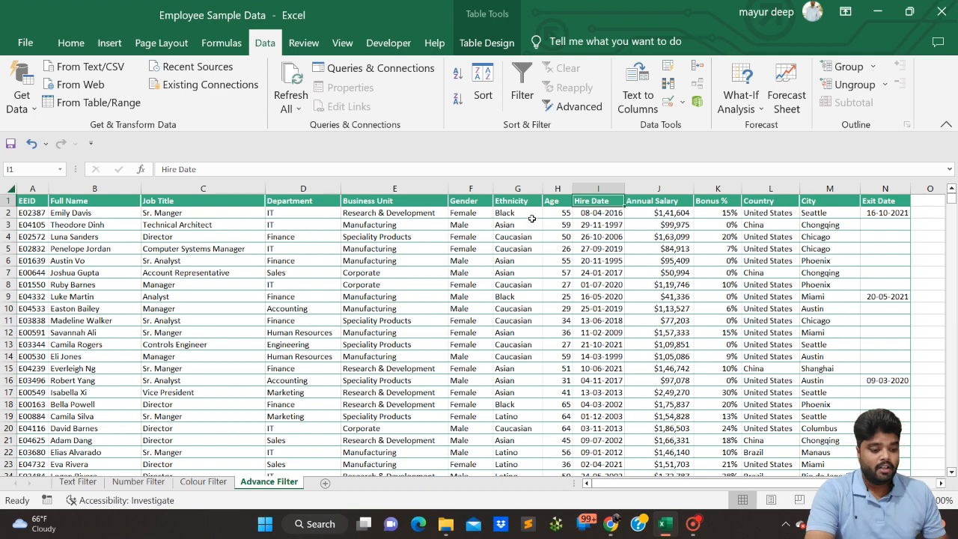
# - Examine the header row from Hire Date to Exit Date and the empty columns beyond the employee table
pyautogui.press('Right')
pyautogui.press('Right')
pyautogui.press('Right')
pyautogui.press('Right')
pyautogui.press('Right')
pyautogui.press('Right')
pyautogui.press('Right')
pyautogui.press('Right')
pyautogui.press('Right')
pyautogui.press('Right')
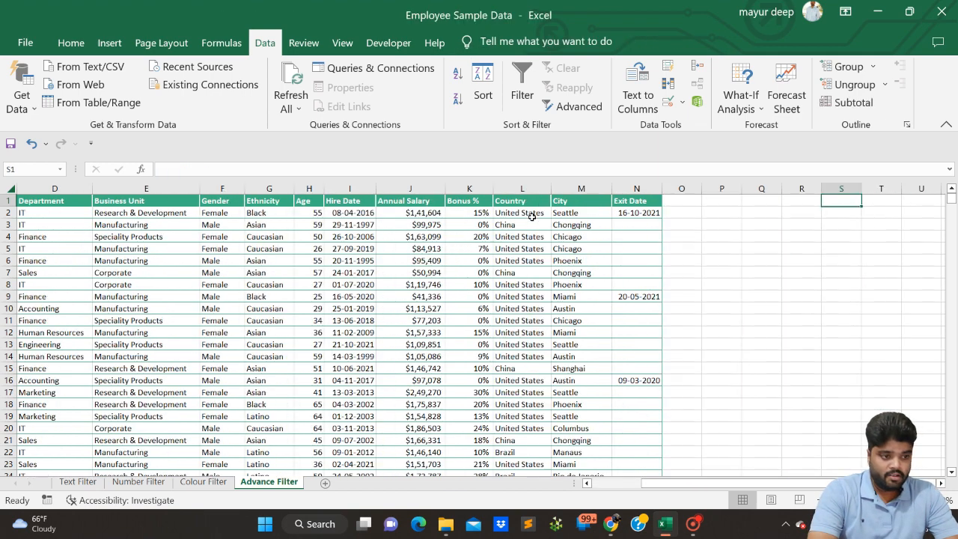
pyautogui.press('Right')
pyautogui.press('Left')
pyautogui.press('Left')
pyautogui.press('Left')
pyautogui.press('Left')
pyautogui.press('Left')
pyautogui.press('Left')
pyautogui.press('Left')
pyautogui.press('Left')
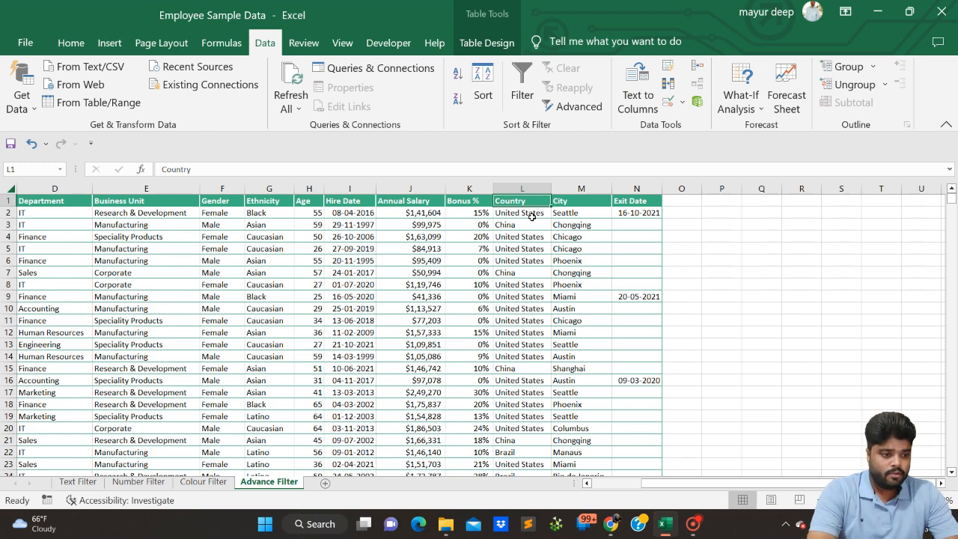
pyautogui.press('Right')
pyautogui.press('Right')
pyautogui.press('Right')
pyautogui.press('Right')
pyautogui.press('Left')
pyautogui.press('Left')
pyautogui.press('Left')
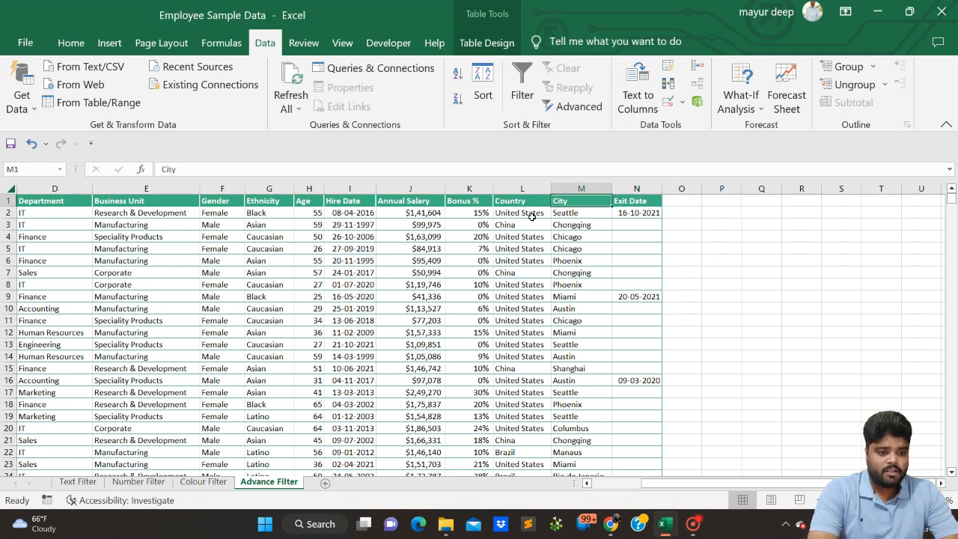
# - Copy the Country header and its United States value from L1:L2 to T1 and fit column T's width to the contents
pyautogui.press('Left')
pyautogui.hotkey('shift', 'Down')
pyautogui.hotkey('ctrl', 'c')
pyautogui.press('Right')
pyautogui.press('Right')
pyautogui.press('Right')
pyautogui.press('Right')
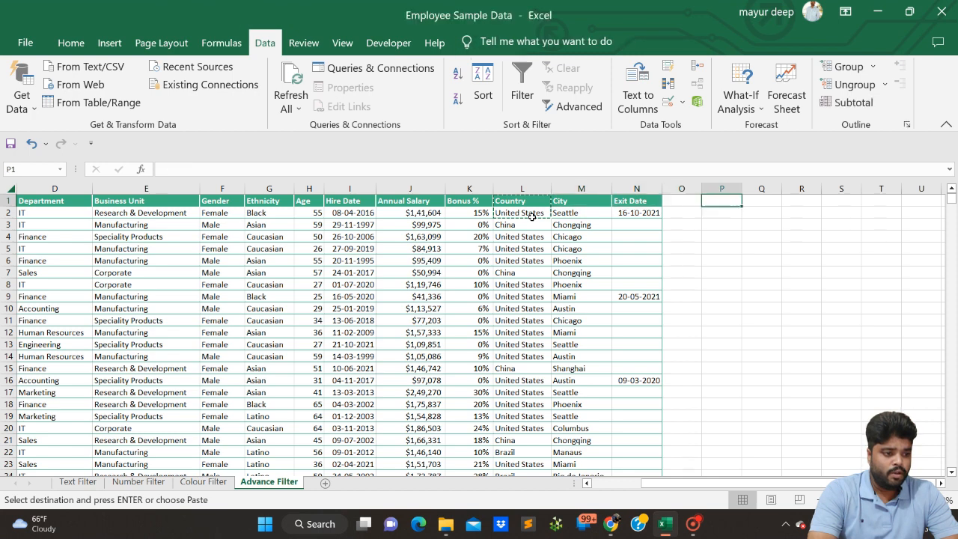
pyautogui.press('Right')
pyautogui.press('Right')
pyautogui.press('Right')
pyautogui.press('Right')
pyautogui.hotkey('ctrl', 'v')
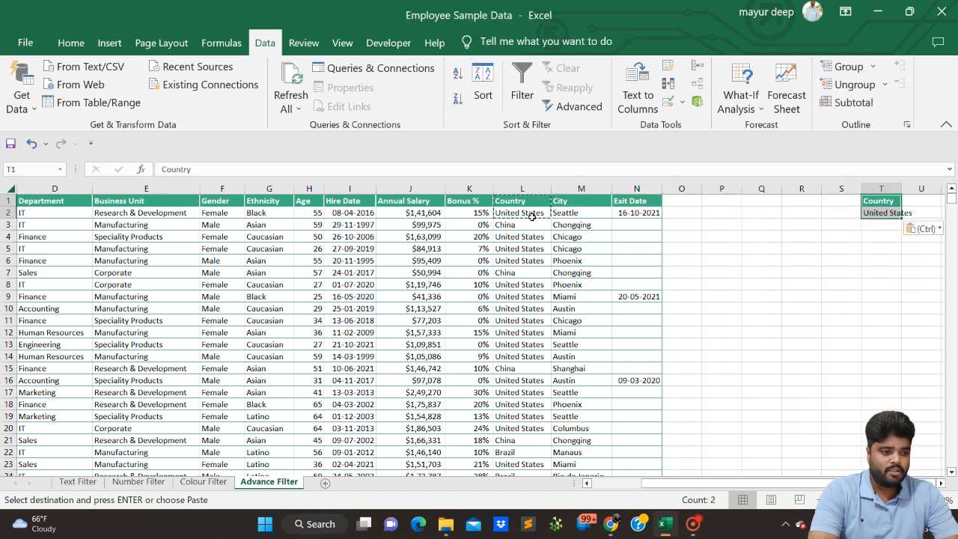
pyautogui.doubleClick(902, 189)
pyautogui.click(887, 213)
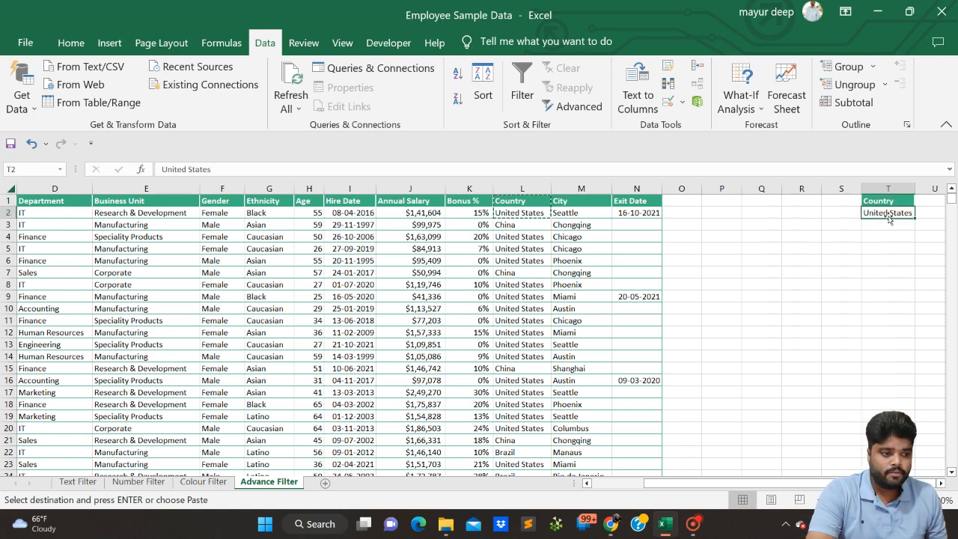
# - Filter the employee table in place with an Advanced Filter, using T1:T2 as the criteria range
pyautogui.click(303, 302)
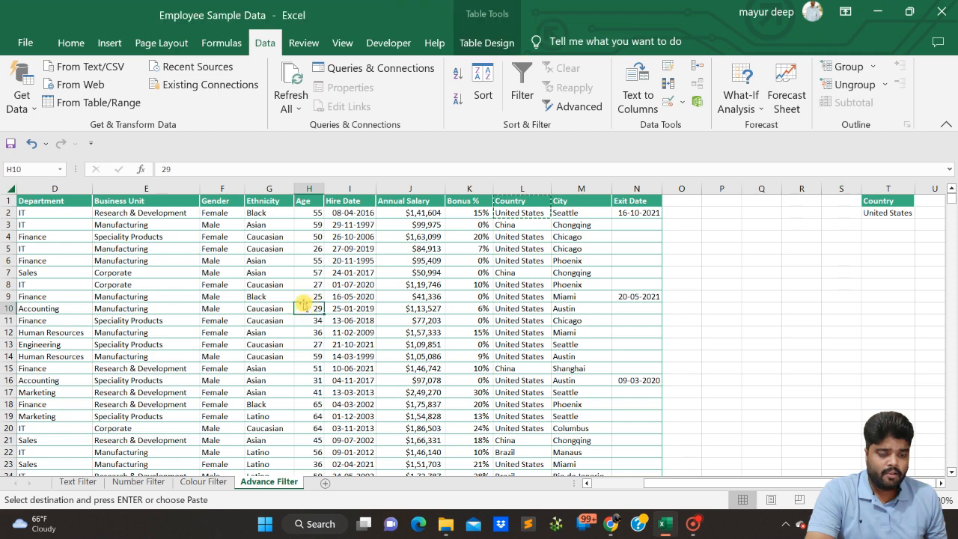
pyautogui.click(566, 107)
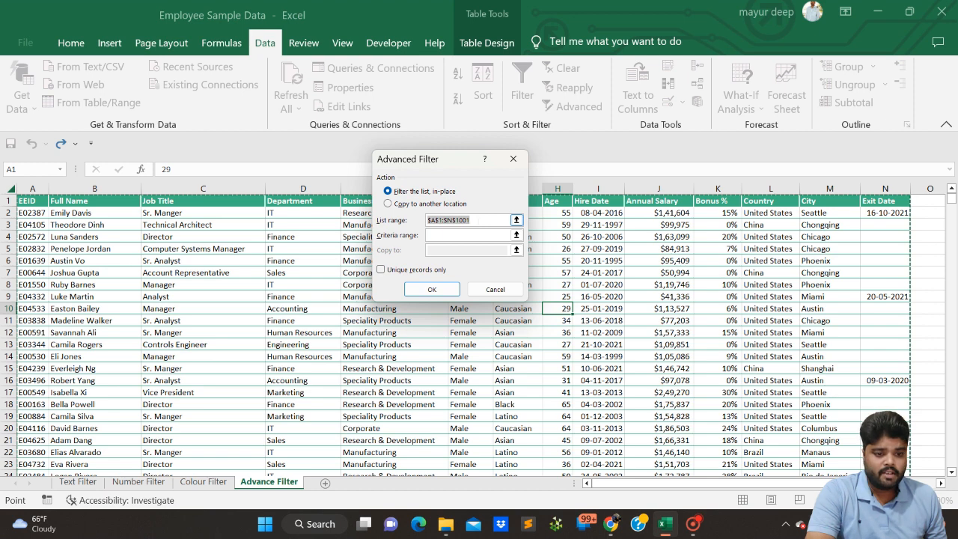
pyautogui.click(467, 235)
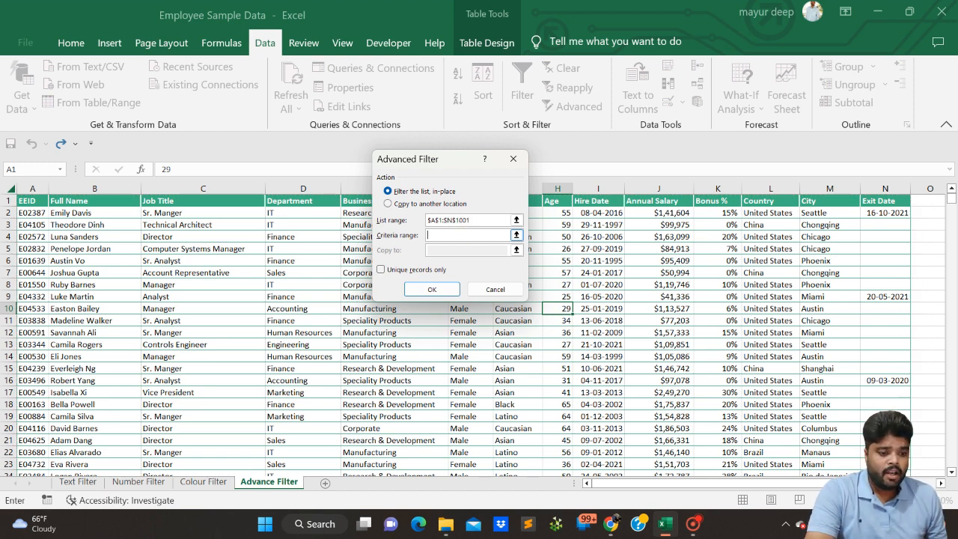
pyautogui.moveTo(616, 485); pyautogui.dragTo(706, 485)
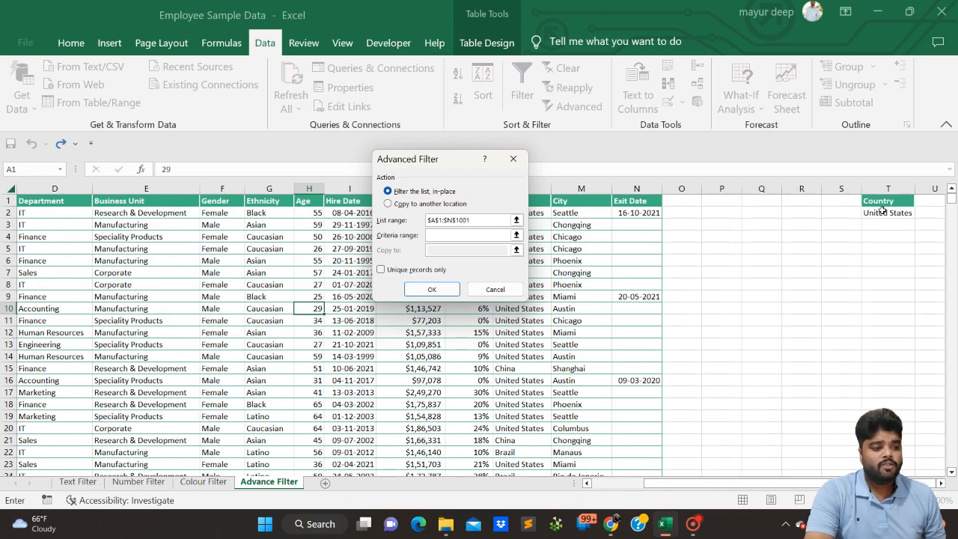
pyautogui.moveTo(888, 202)
pyautogui.mouseDown()
pyautogui.moveTo(889, 220)
pyautogui.moveTo(889, 207)
pyautogui.mouseUp()
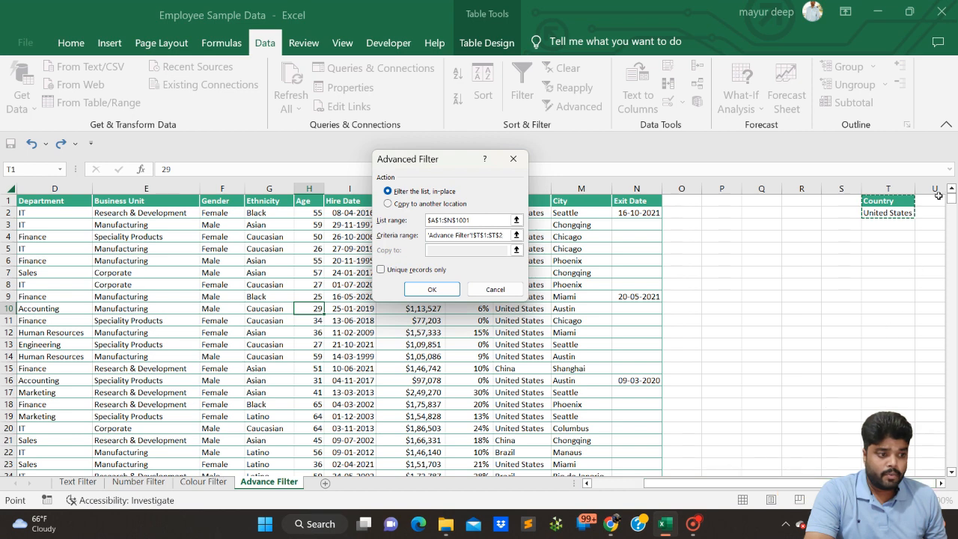
pyautogui.click(432, 290)
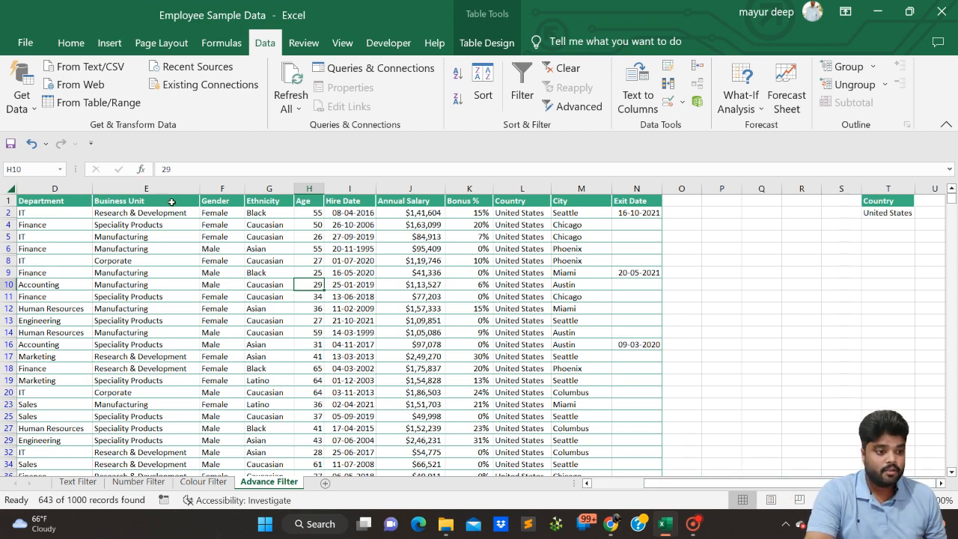
# - Undo the in-place Advanced Filter on the employee table
pyautogui.click(514, 200)
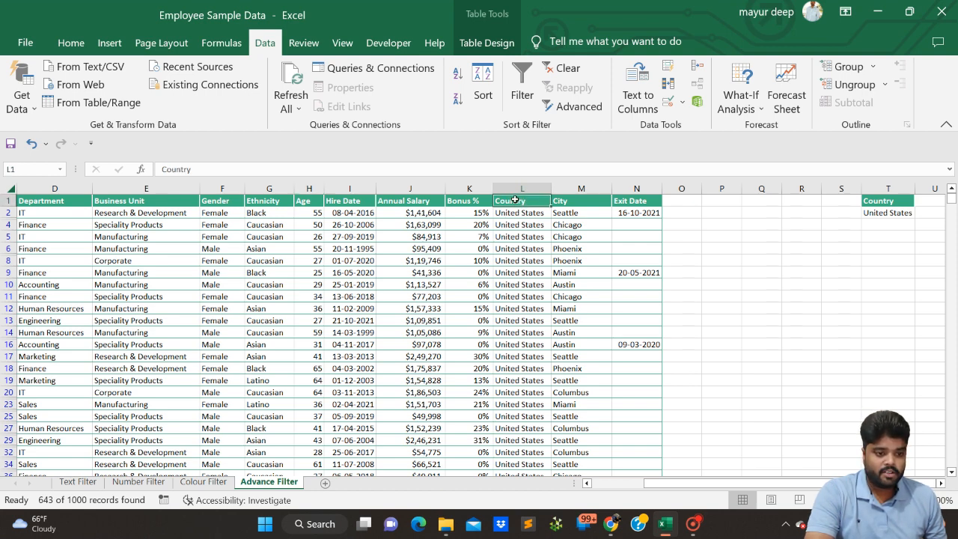
pyautogui.click(129, 201)
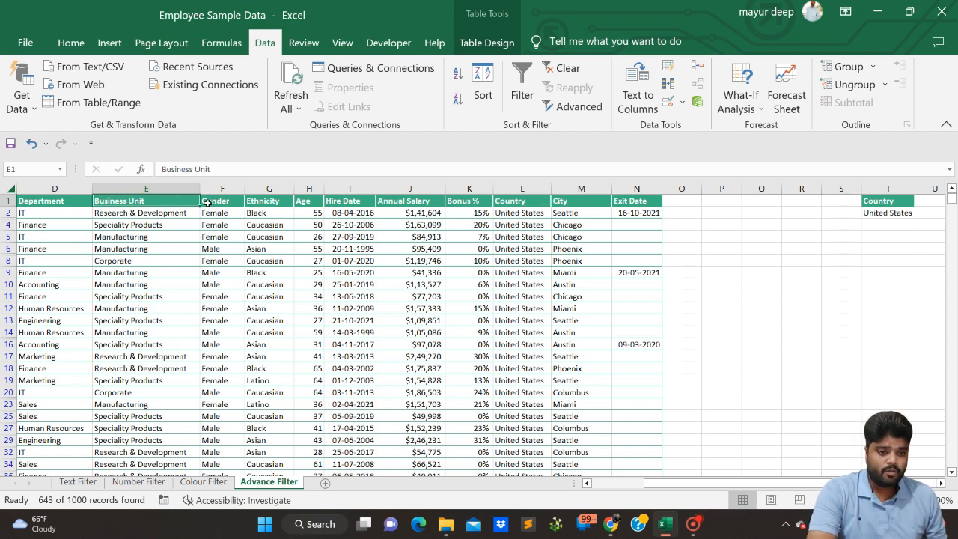
pyautogui.hotkey('ctrl', 'z')
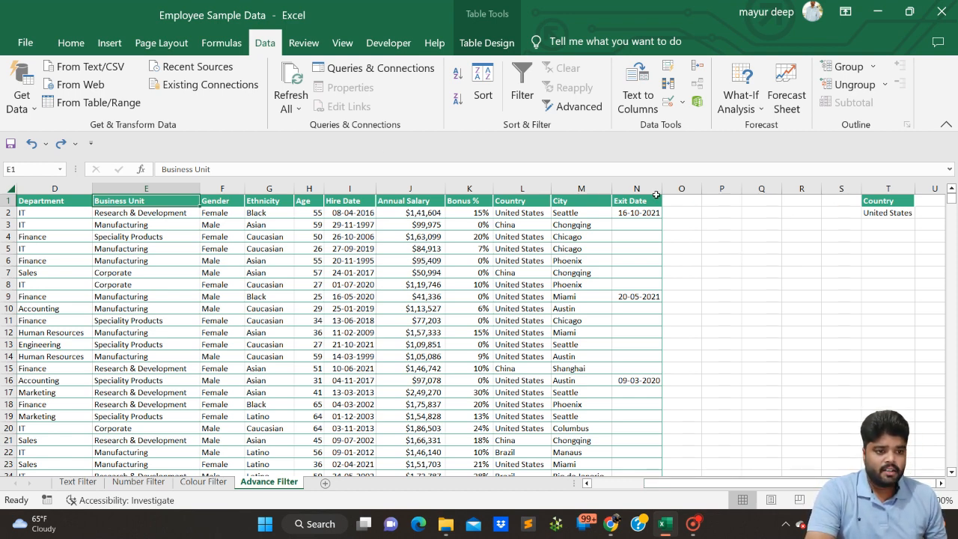
# - Run an Advanced Filter on A1:N1001 with criteria range T1:T2, copying the matching records to another location starting at U1
pyautogui.click(576, 108)
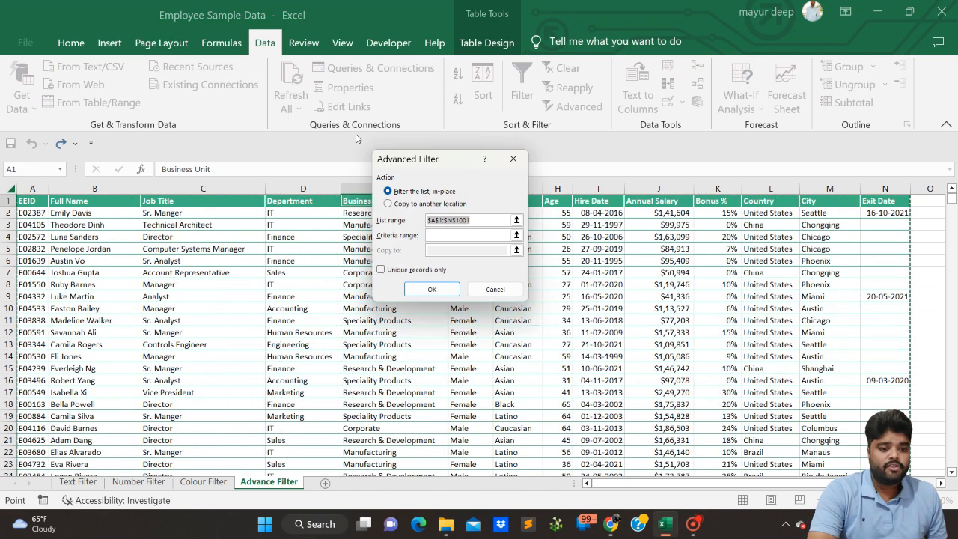
pyautogui.click(403, 203)
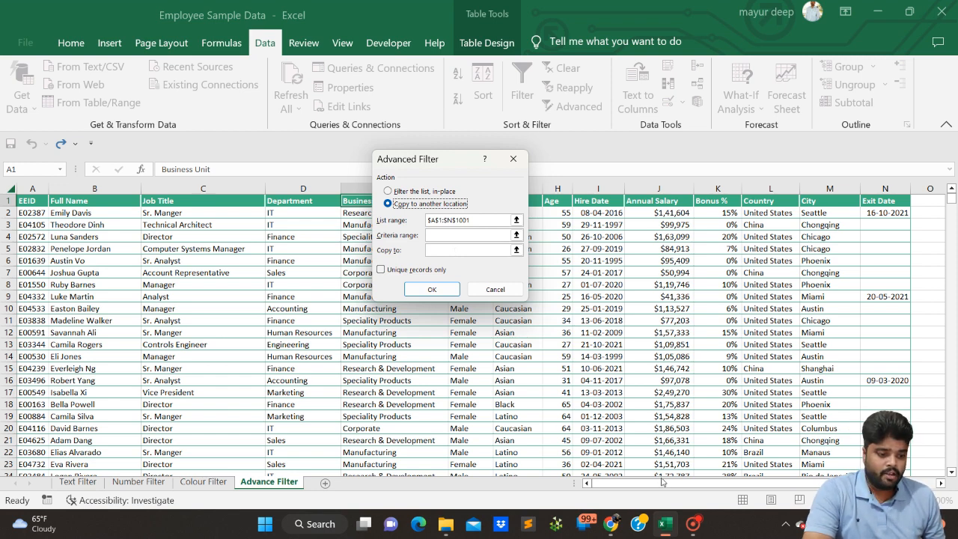
pyautogui.click(460, 235)
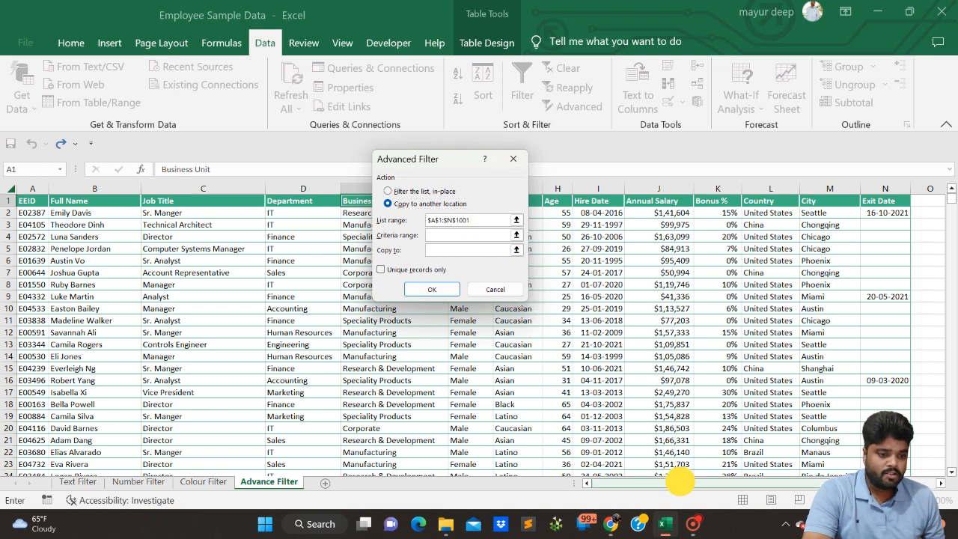
pyautogui.moveTo(677, 483); pyautogui.dragTo(739, 483)
pyautogui.moveTo(867, 199); pyautogui.dragTo(871, 213)
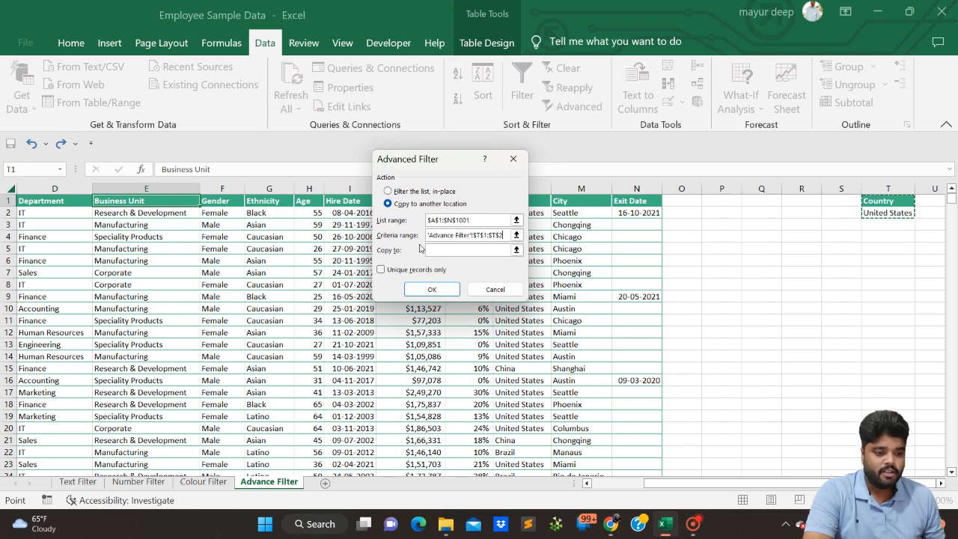
pyautogui.click(438, 250)
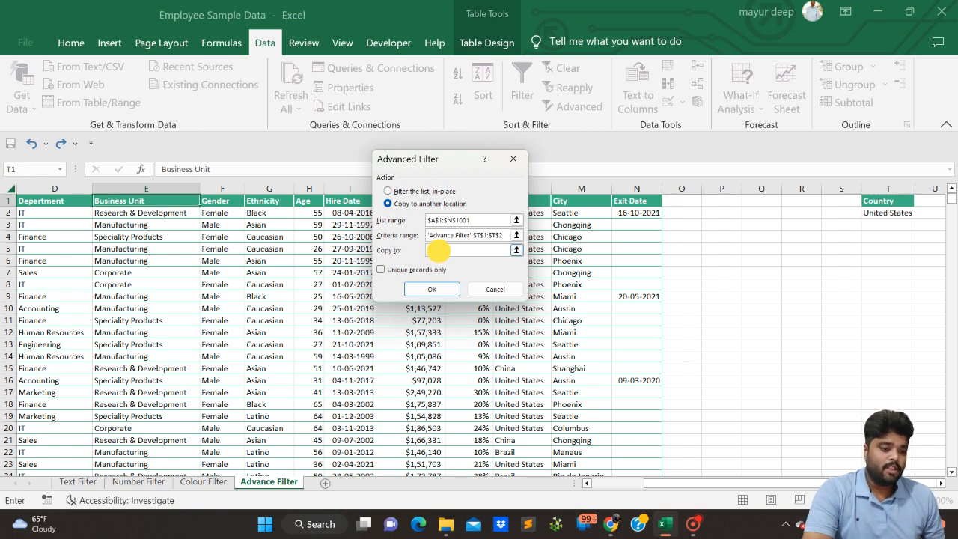
pyautogui.moveTo(682, 483); pyautogui.dragTo(757, 485)
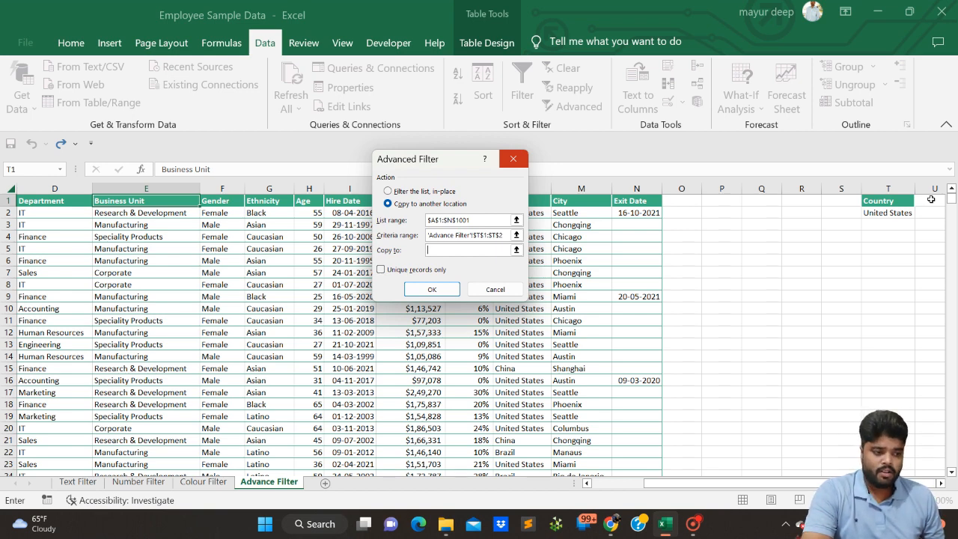
pyautogui.click(931, 199)
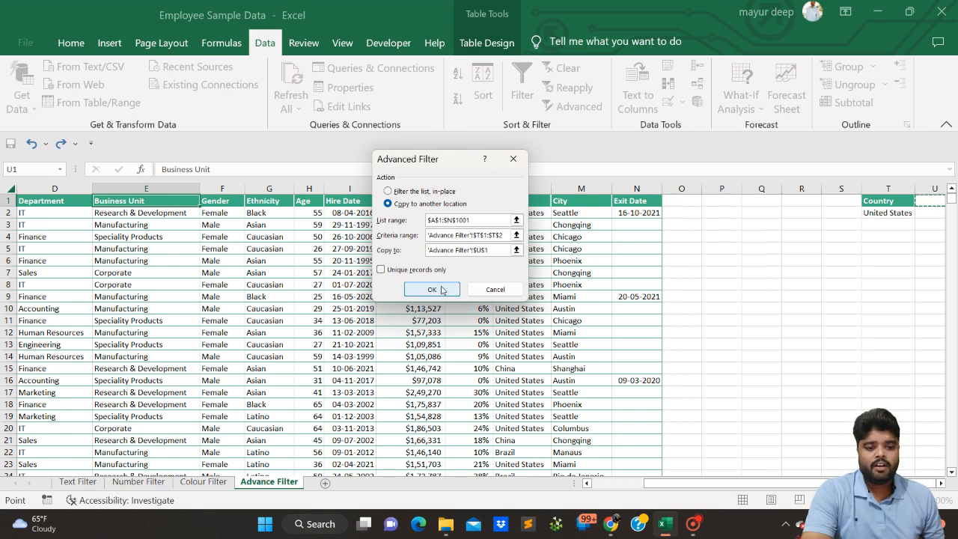
pyautogui.click(432, 290)
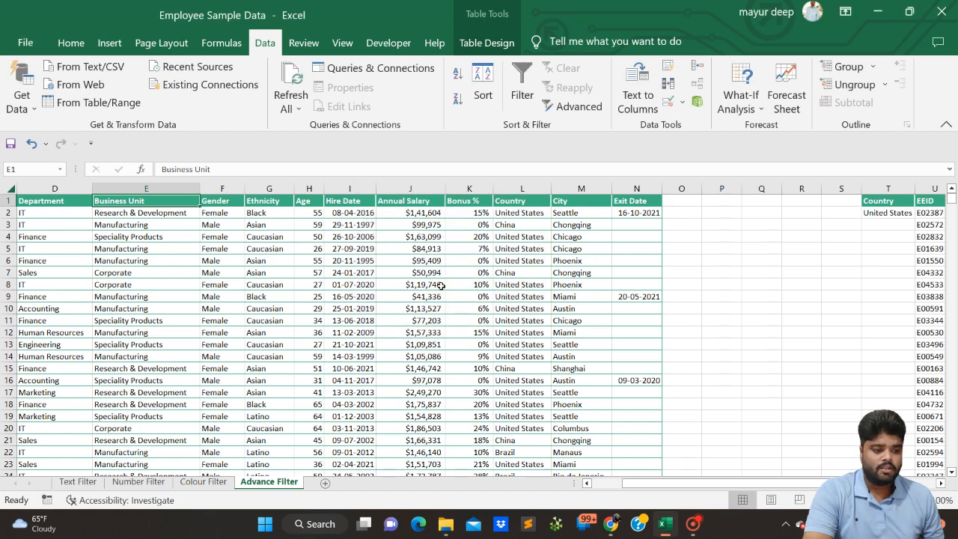
pyautogui.moveTo(643, 485); pyautogui.dragTo(757, 485)
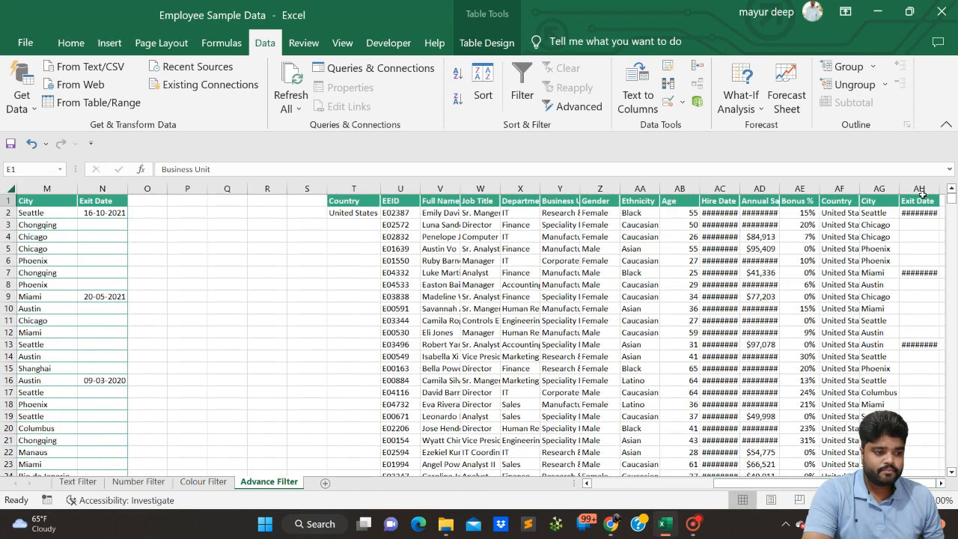
# - Fit the widths of the extracted Exit Date column AH and Country column AF to their contents
pyautogui.moveTo(939, 188); pyautogui.dragTo(947, 188)
pyautogui.click(758, 236)
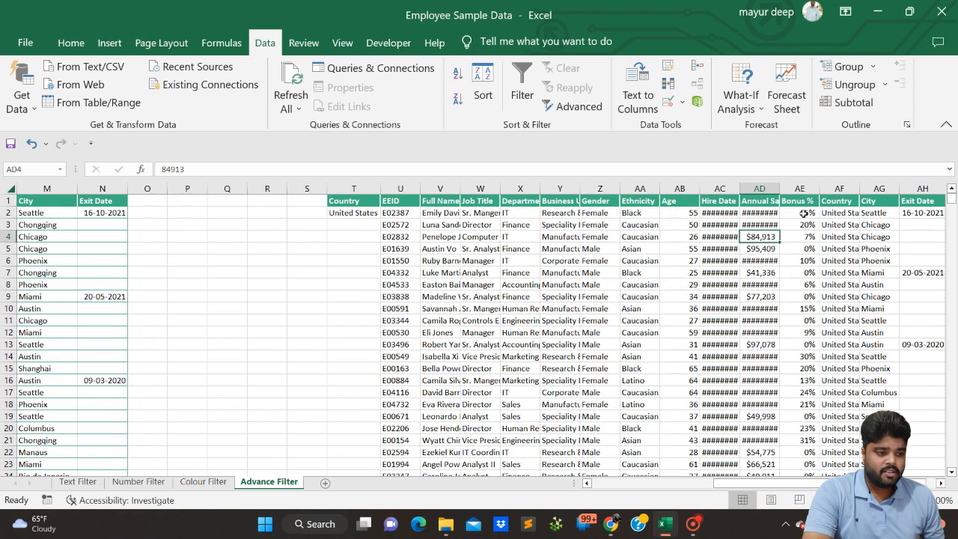
pyautogui.click(837, 213)
pyautogui.doubleClick(858, 188)
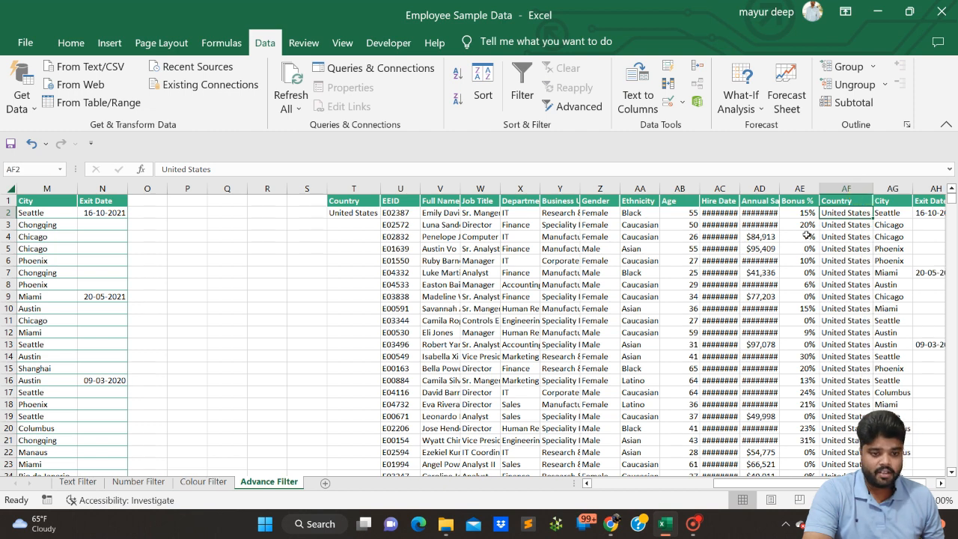
# - Check the extracted records against the source table and fit the Hire Date and Annual Salary columns AC and AD to their contents
pyautogui.click(604, 485)
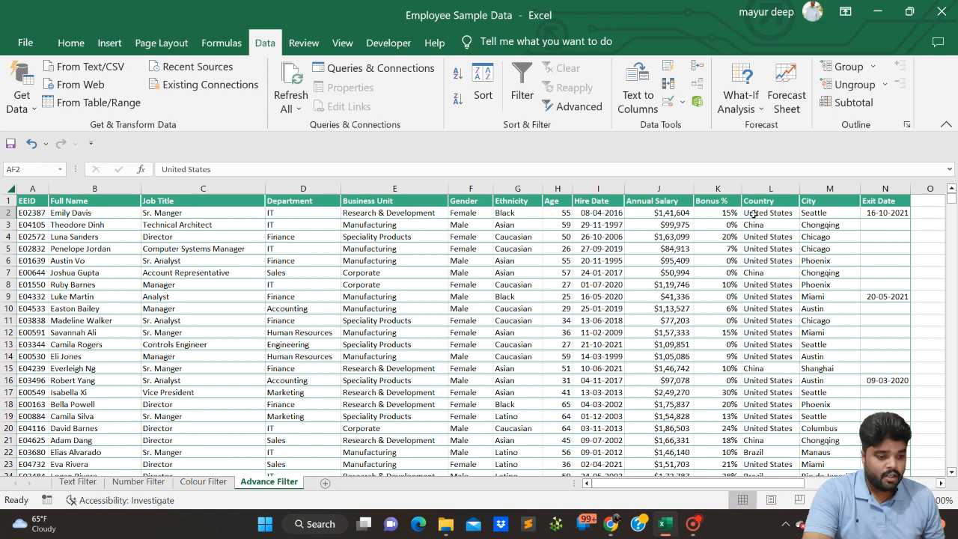
pyautogui.moveTo(622, 483); pyautogui.dragTo(633, 484)
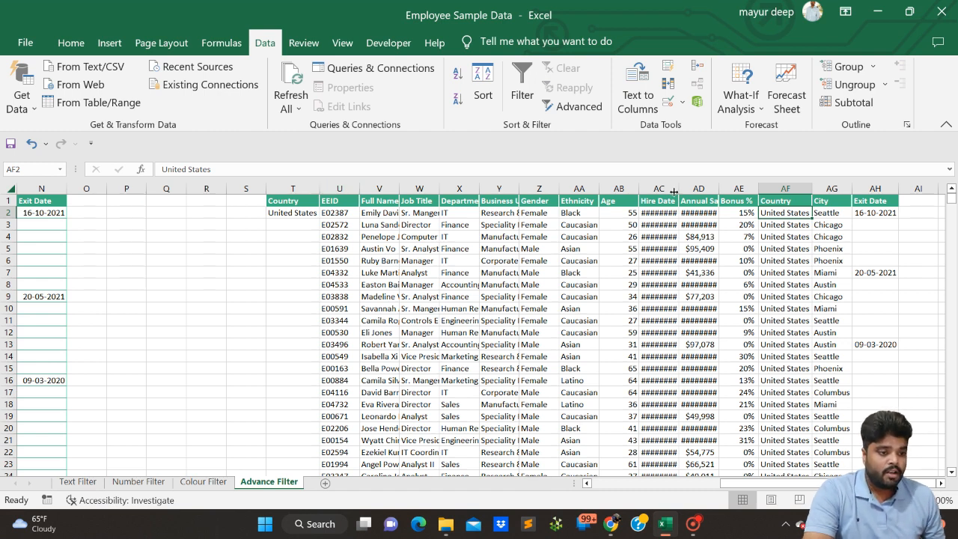
pyautogui.moveTo(673, 192); pyautogui.dragTo(742, 192)
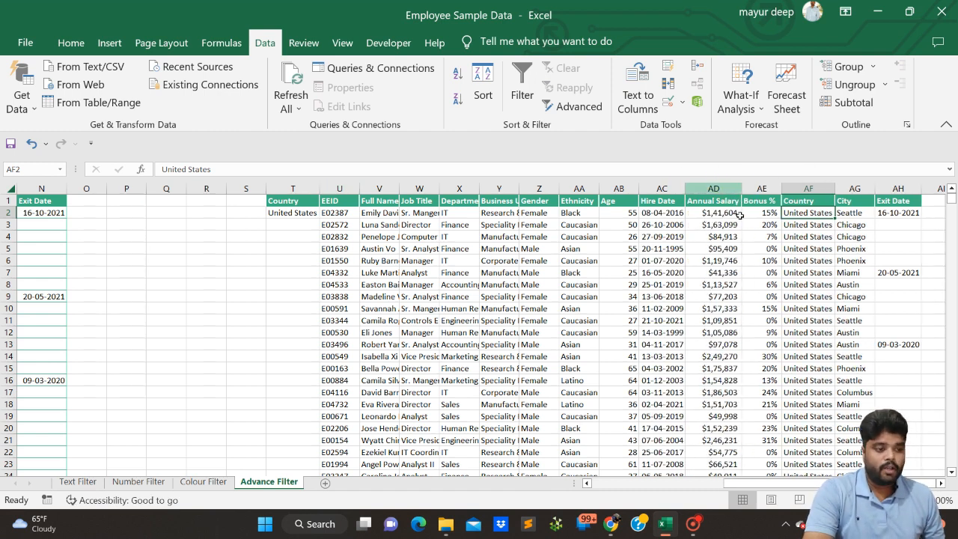
pyautogui.click(797, 202)
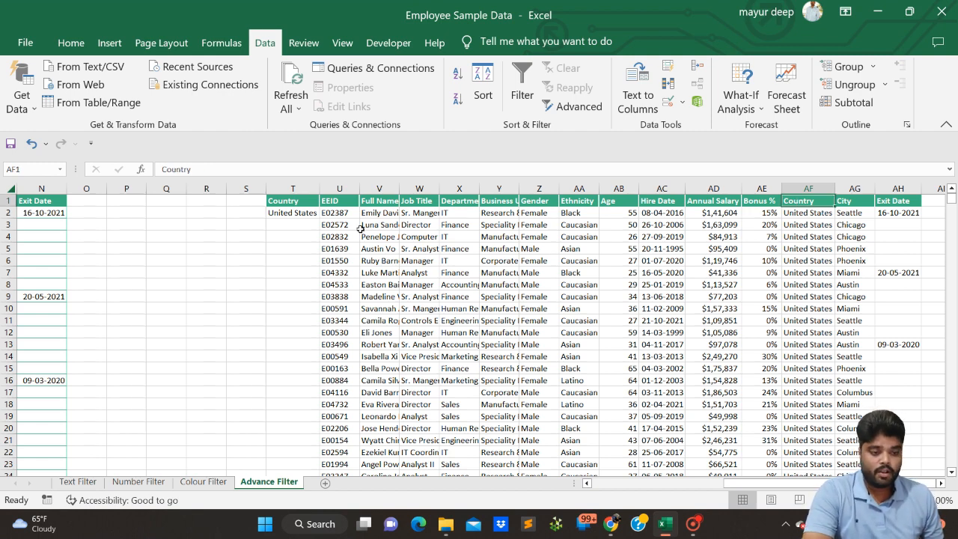
# - Undo the width changes of the Hire Date and Annual Salary columns AC and AD
pyautogui.hotkey('ctrl', 'z')
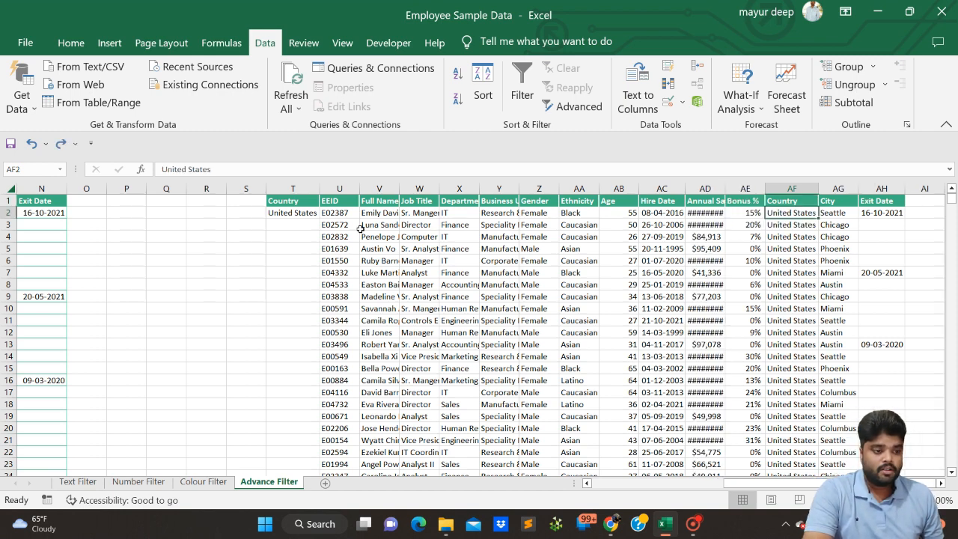
pyautogui.hotkey('ctrl', 'z')
pyautogui.click(274, 416)
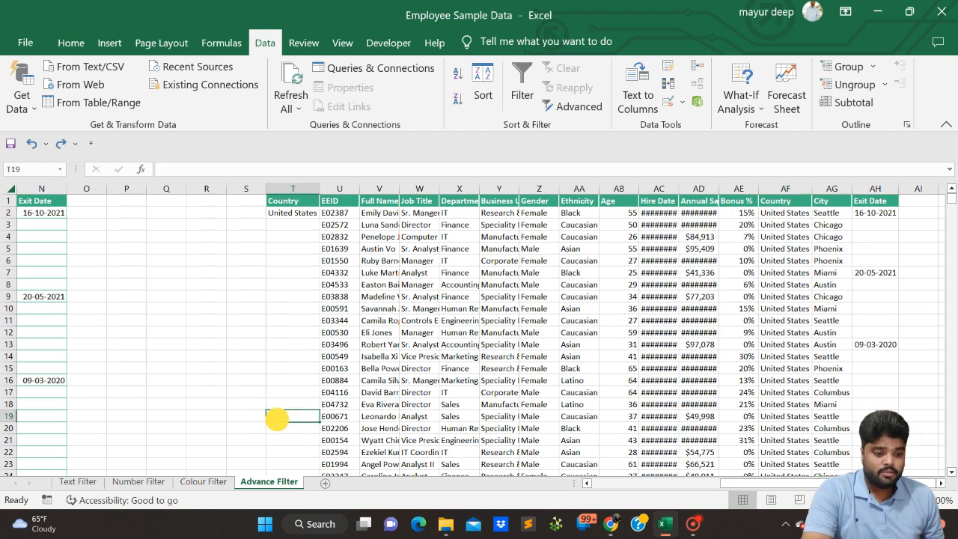
pyautogui.click(596, 484)
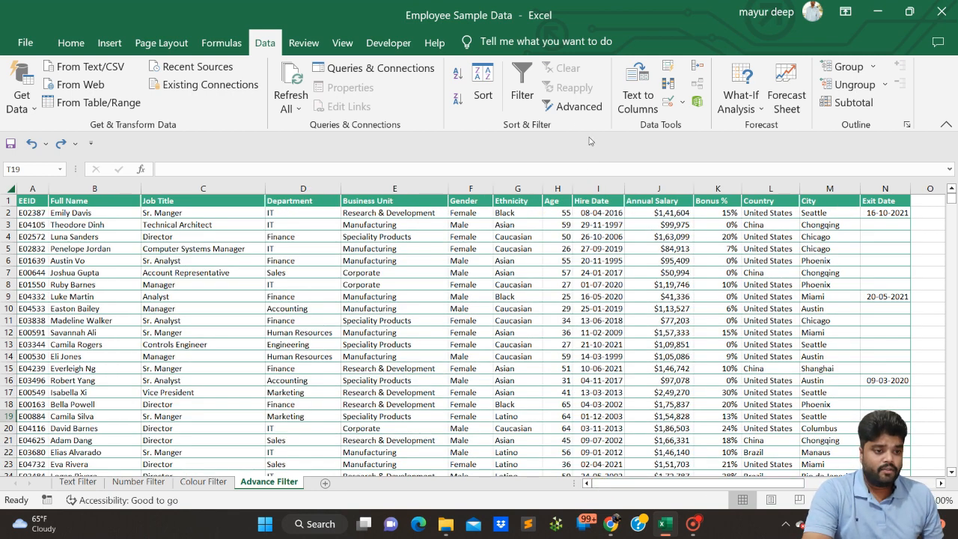
pyautogui.click(572, 106)
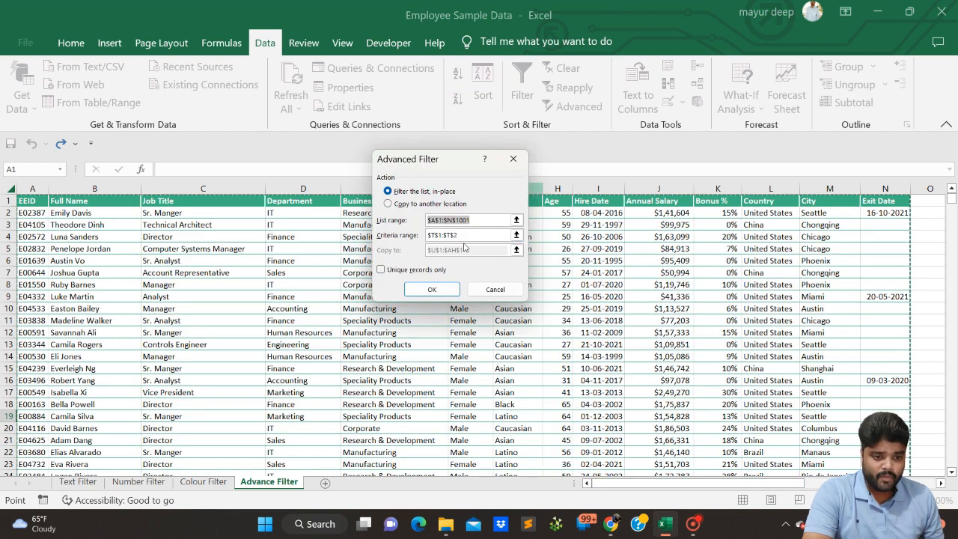
pyautogui.click(427, 202)
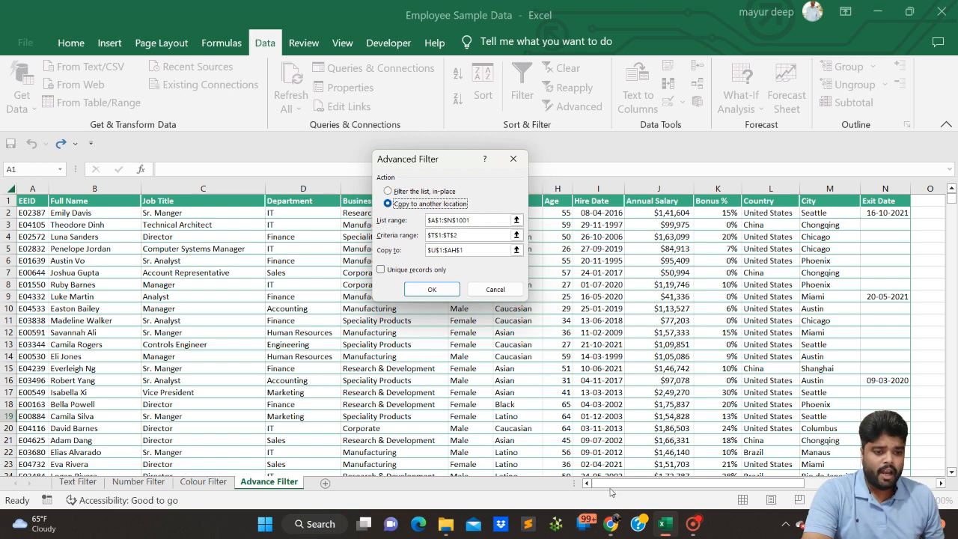
pyautogui.click(452, 250)
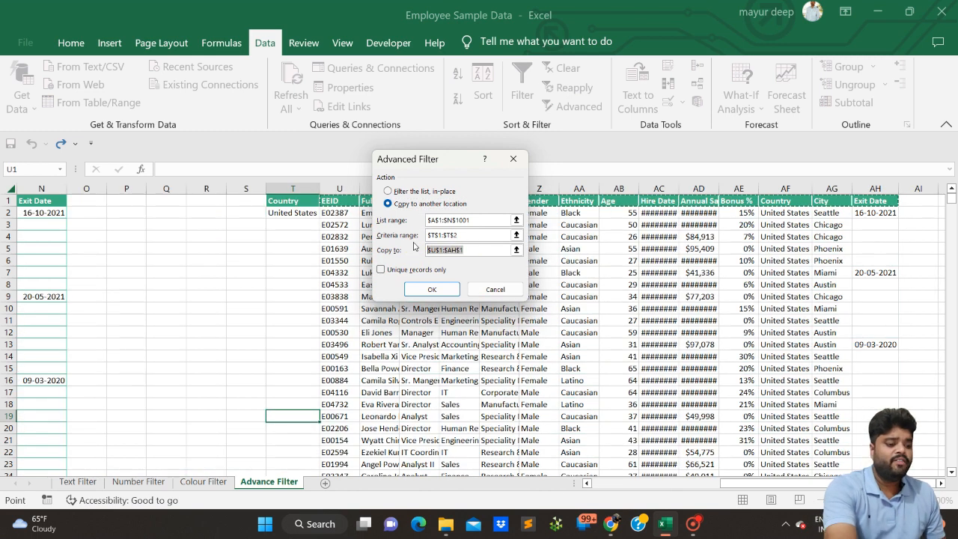
pyautogui.press('BackSpace')
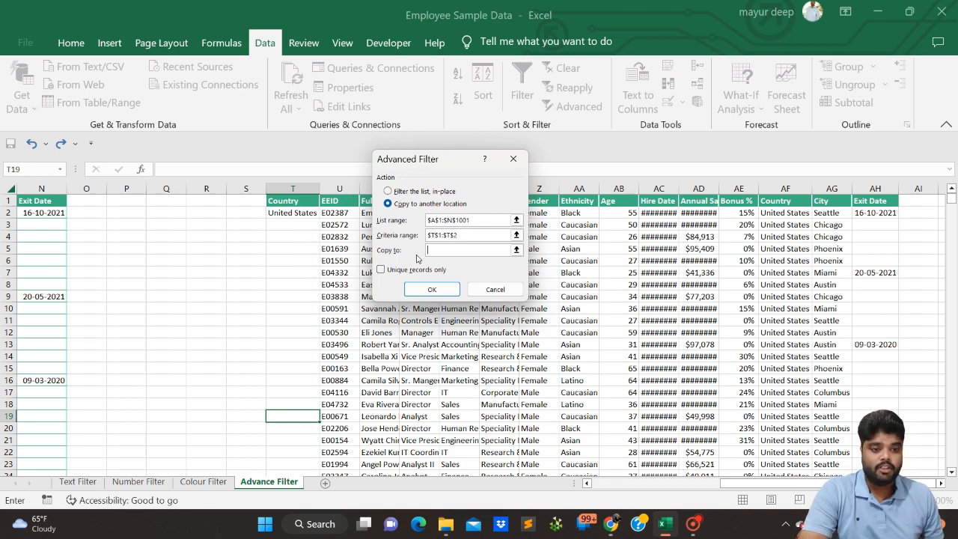
pyautogui.click(513, 159)
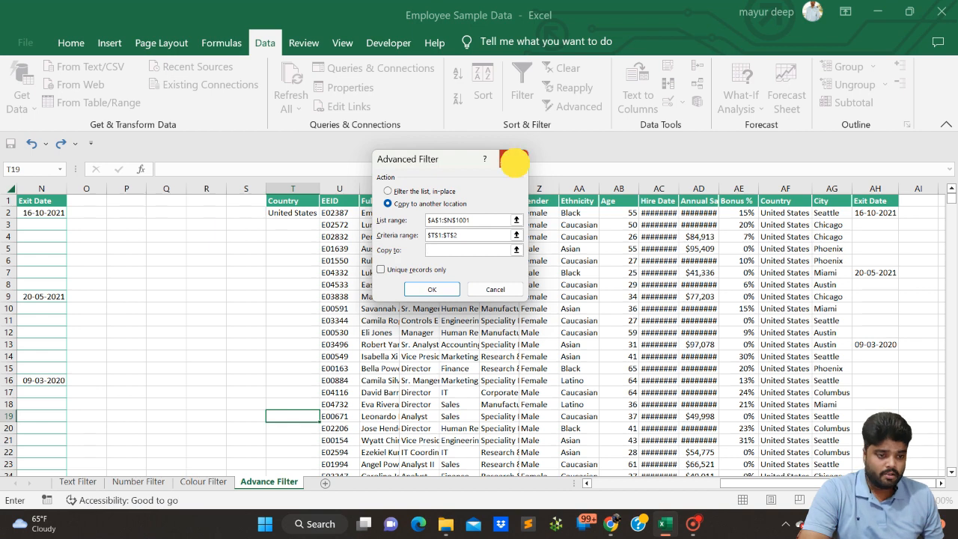
pyautogui.click(604, 484)
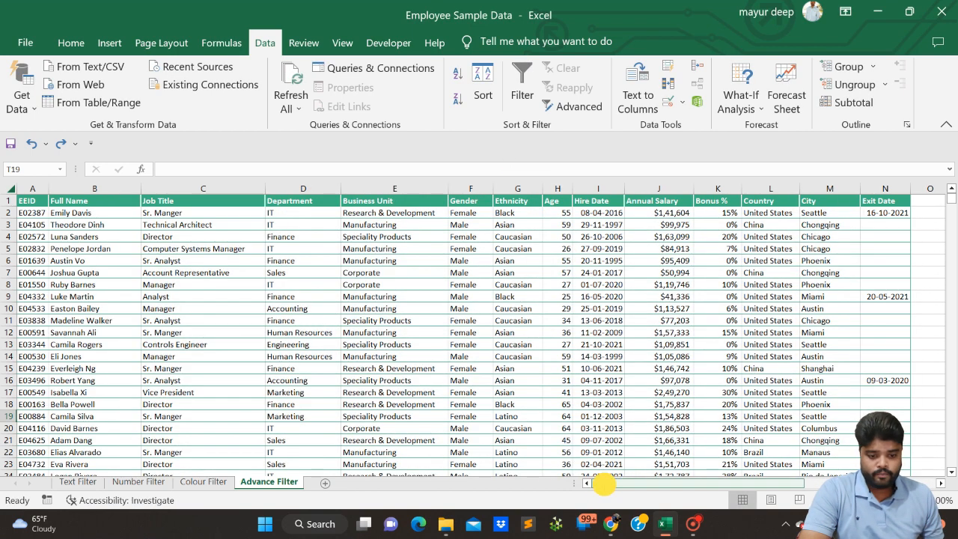
# - Switch to the blank Book1 workbook and open the Advanced Filter from its empty Sheet1
pyautogui.click(665, 526)
pyautogui.click(639, 445)
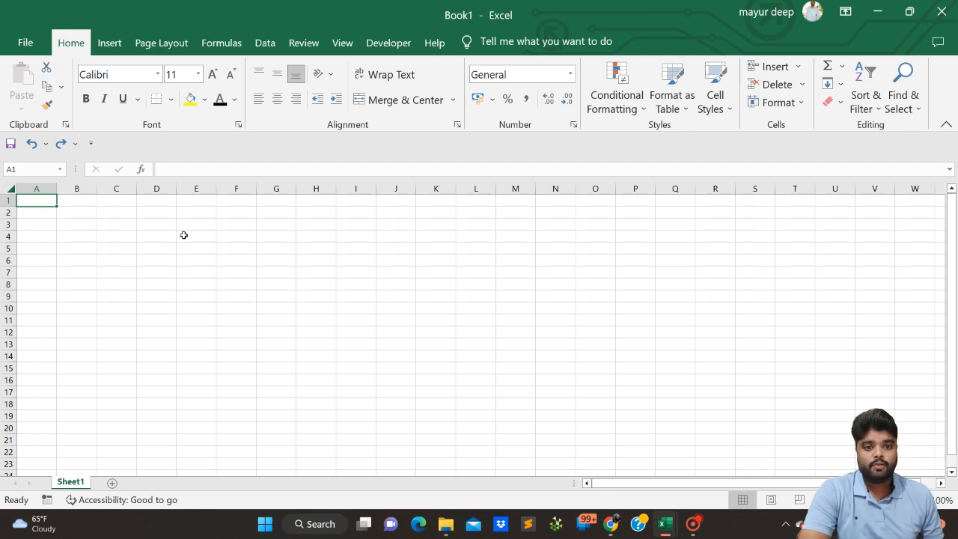
pyautogui.click(267, 43)
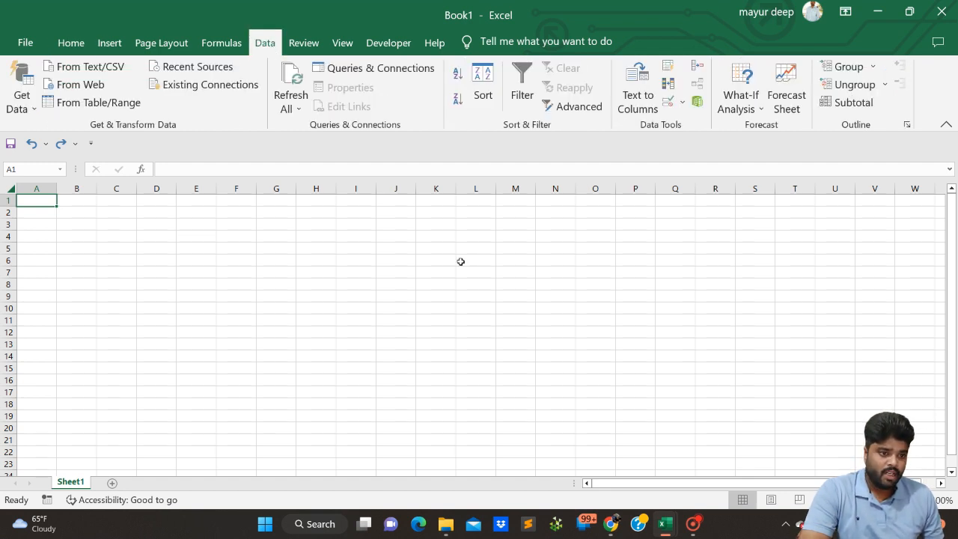
pyautogui.click(569, 105)
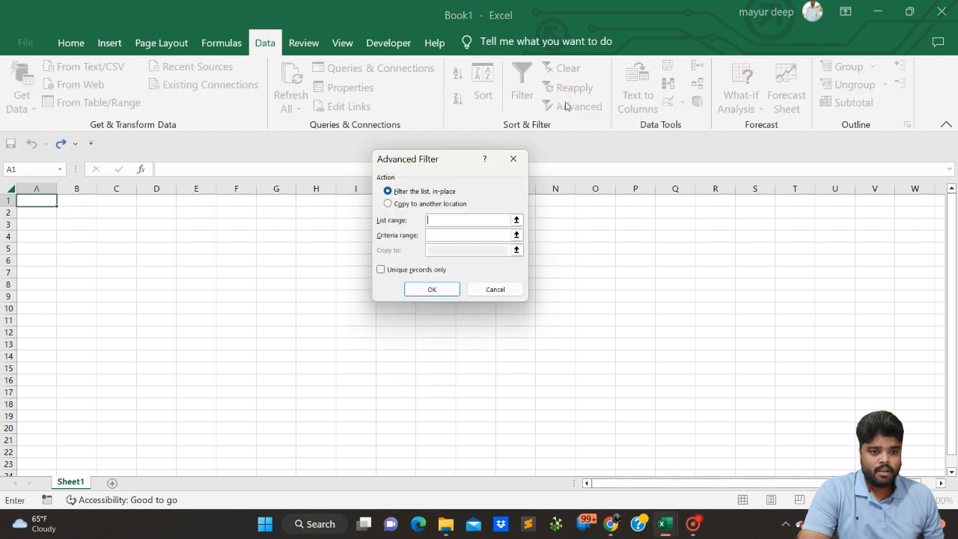
# - Set the Advanced Filter's list range to the whole employee table, TBL_Employees[#All], in the Employee Sample Data workbook
pyautogui.click(433, 218)
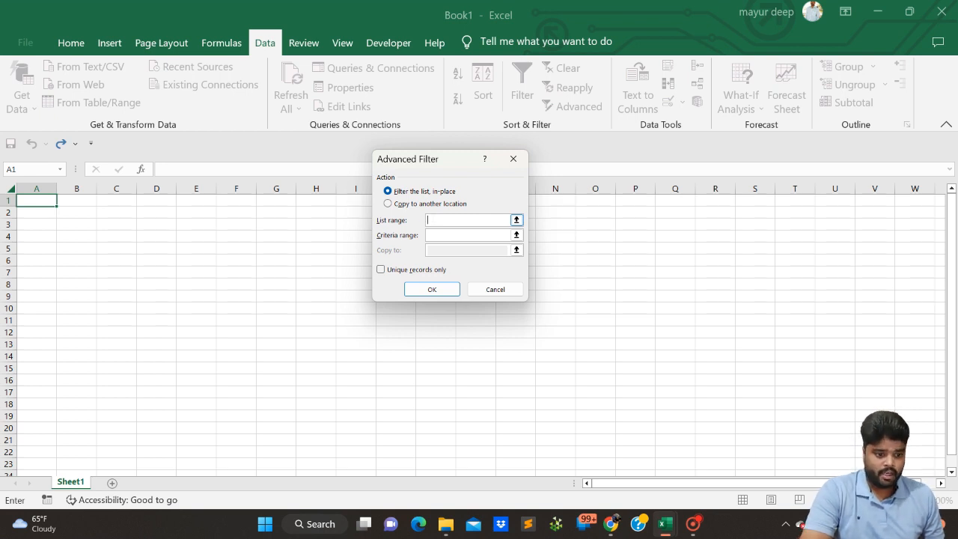
pyautogui.click(665, 522)
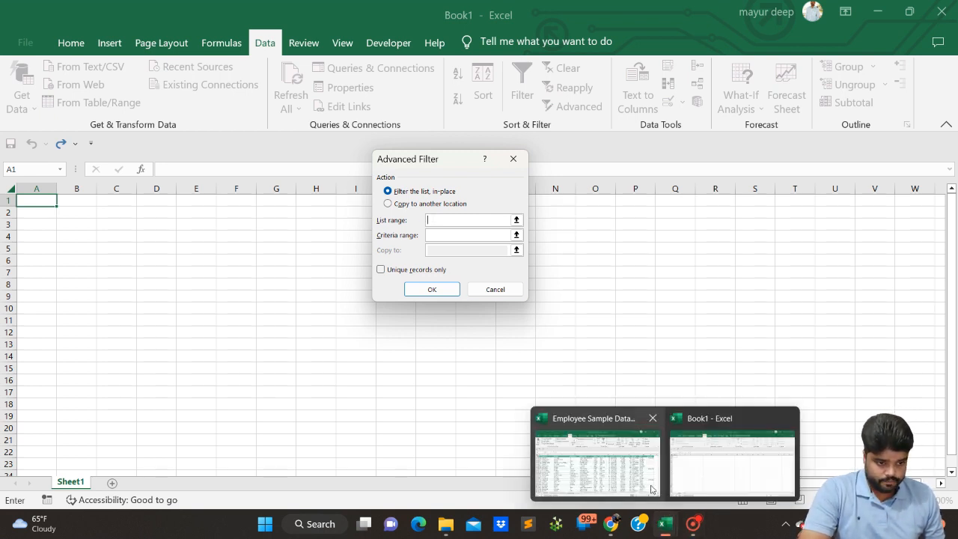
pyautogui.click(608, 458)
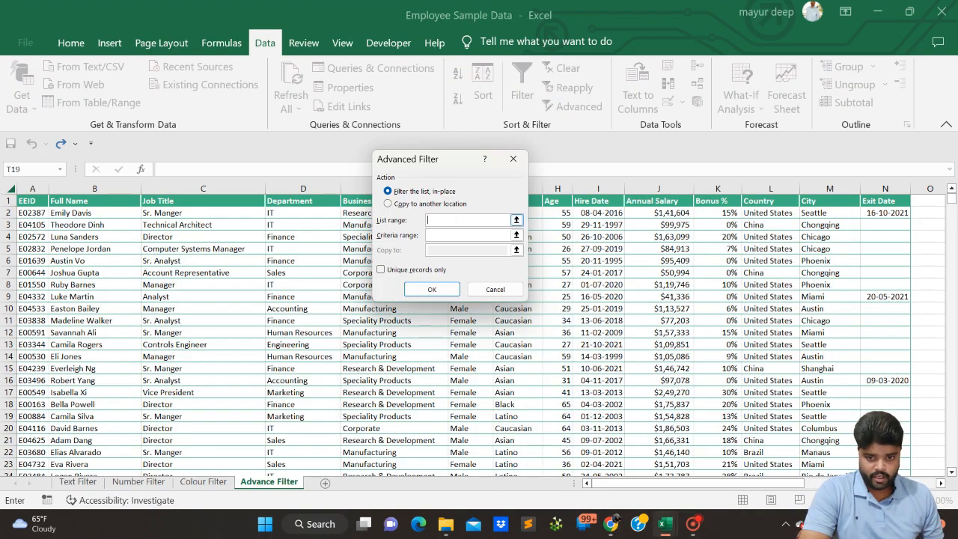
pyautogui.moveTo(24, 200); pyautogui.dragTo(421, 455)
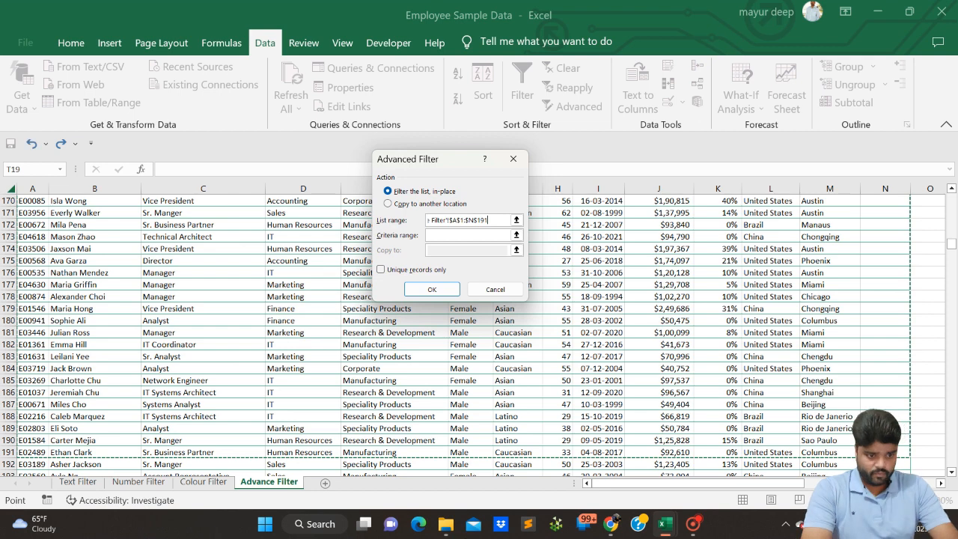
pyautogui.hotkey('ctrl', 'shift', 'Down')
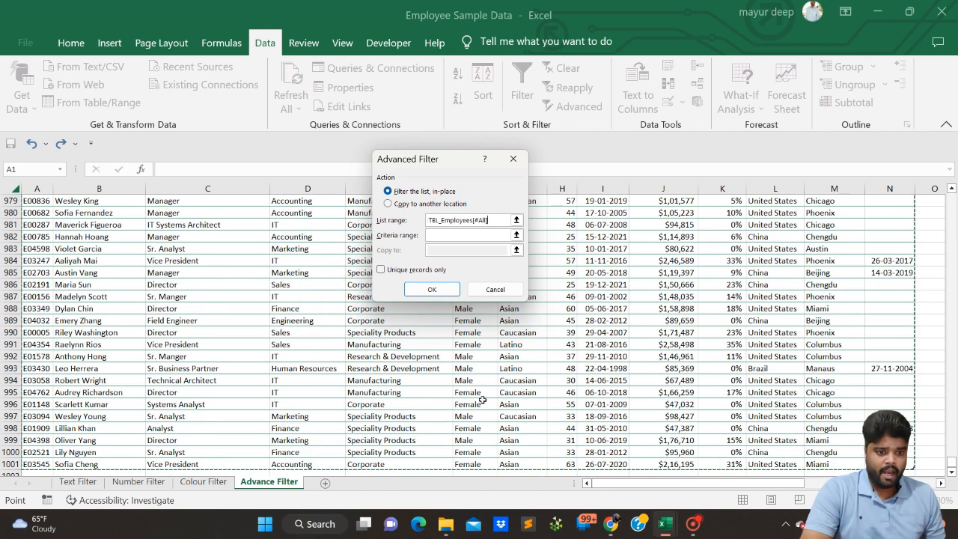
# - Use T1:T2 on the Advance Filter sheet as the criteria range and try to filter the list in place
pyautogui.click(431, 233)
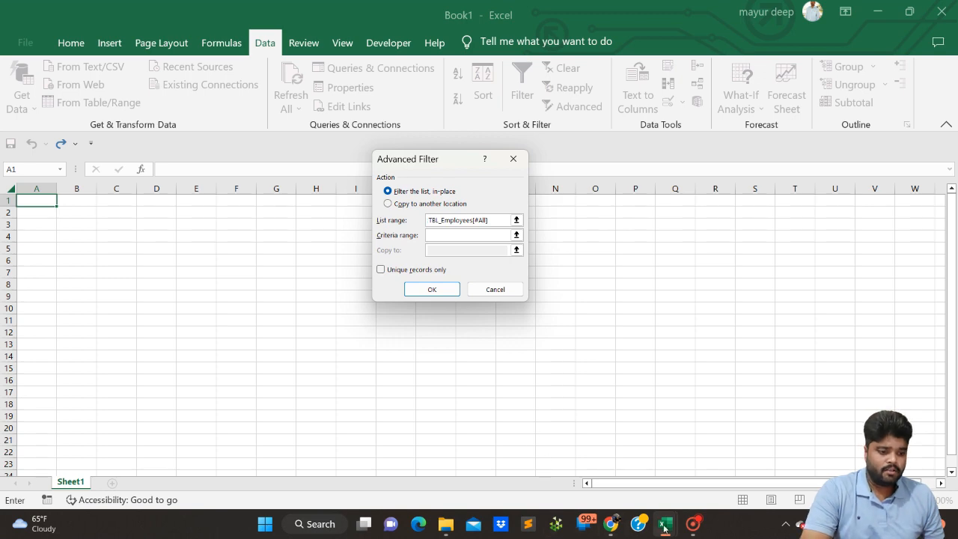
pyautogui.moveTo(664, 528)
pyautogui.click(599, 458)
pyautogui.click(762, 483)
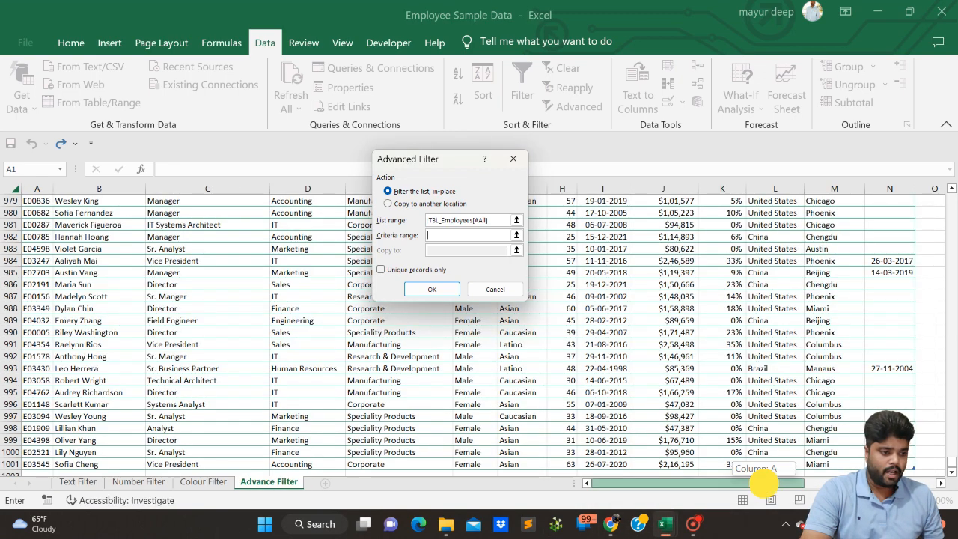
pyautogui.moveTo(761, 482); pyautogui.dragTo(781, 482)
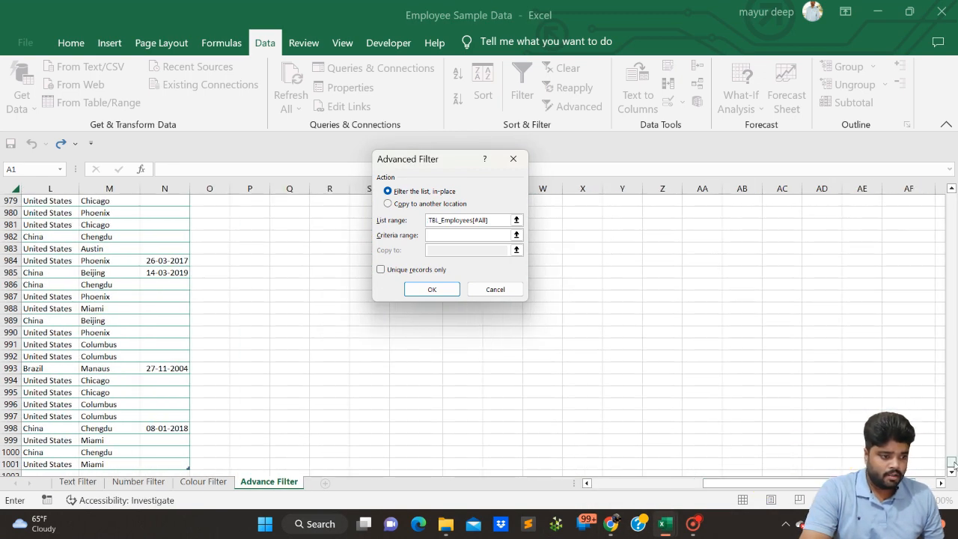
pyautogui.moveTo(952, 461); pyautogui.dragTo(952, 202)
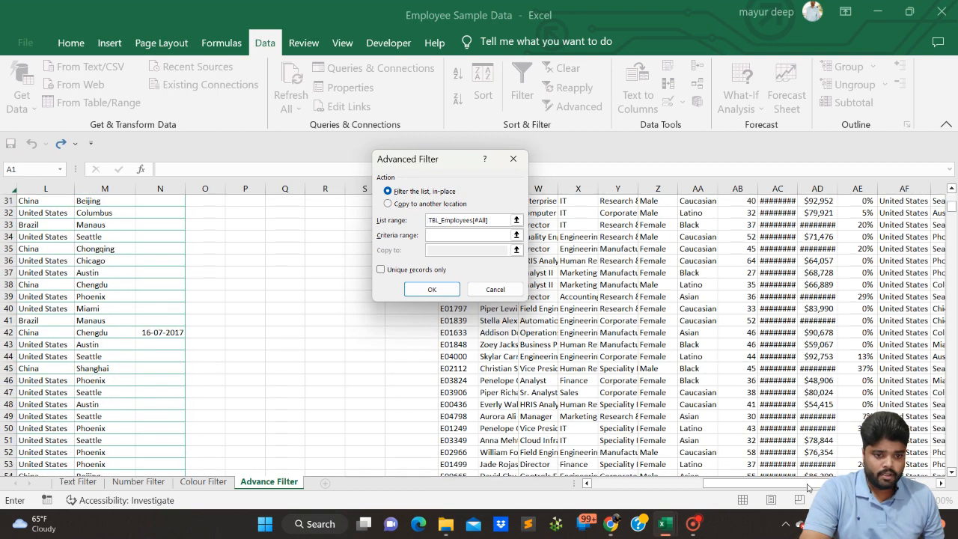
pyautogui.scroll(1, 483, 328)
pyautogui.moveTo(430, 157); pyautogui.dragTo(593, 227)
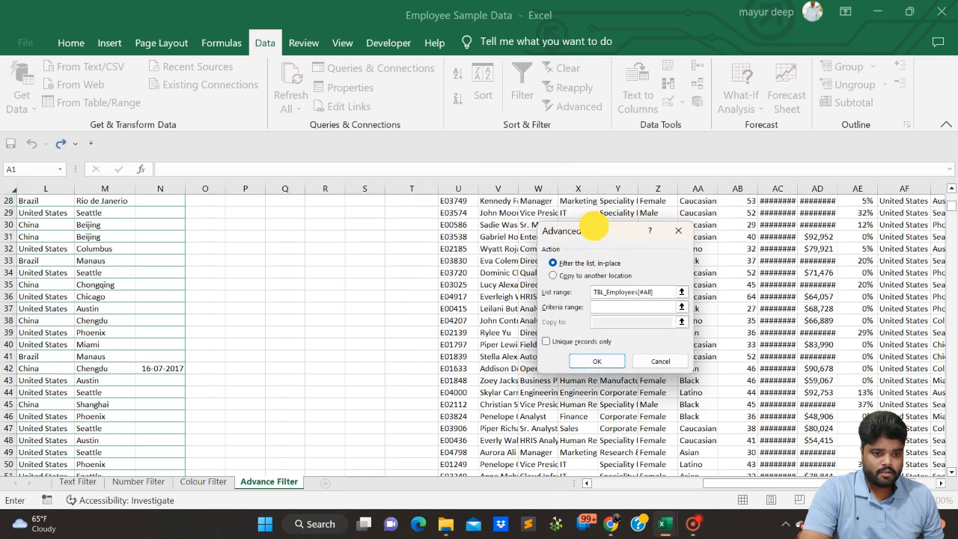
pyautogui.scroll(9, 473, 258)
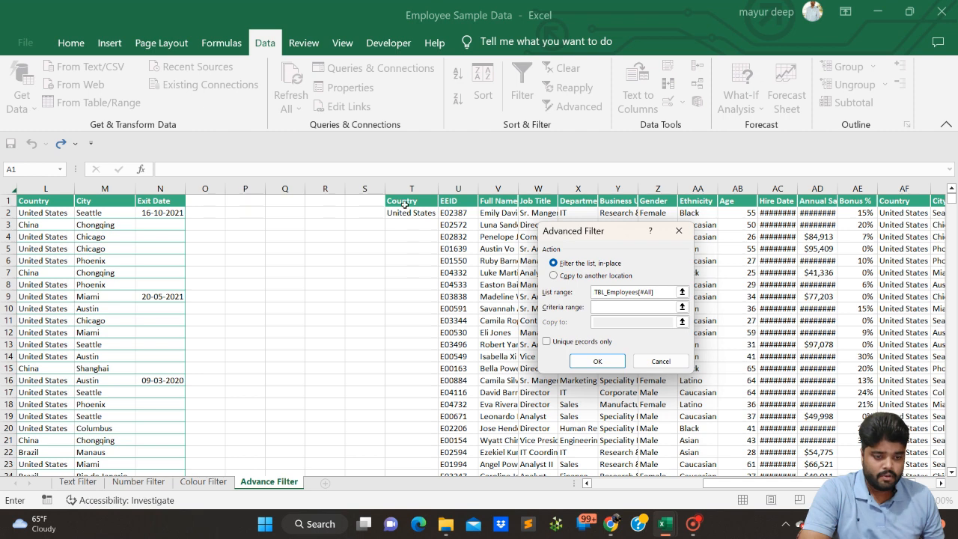
pyautogui.moveTo(404, 201); pyautogui.dragTo(405, 212)
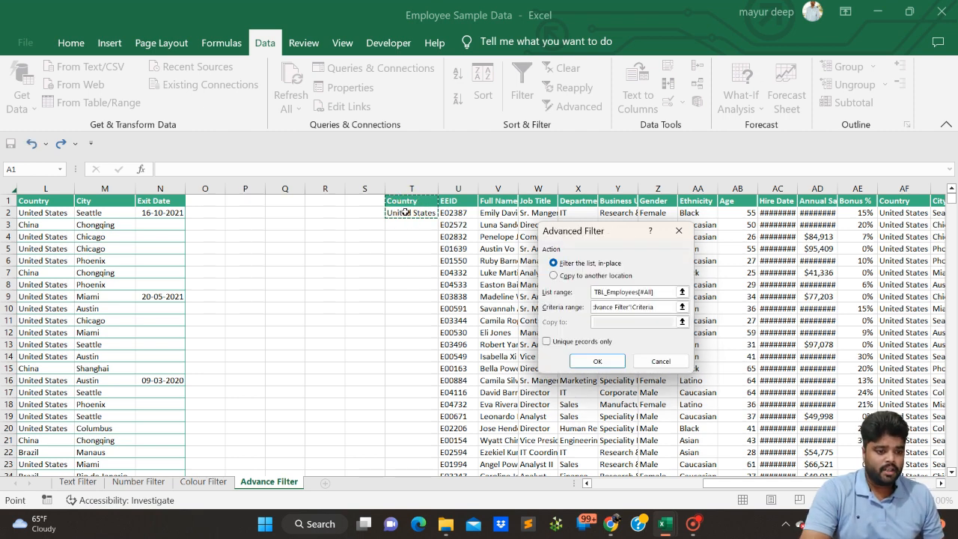
pyautogui.moveTo(667, 524)
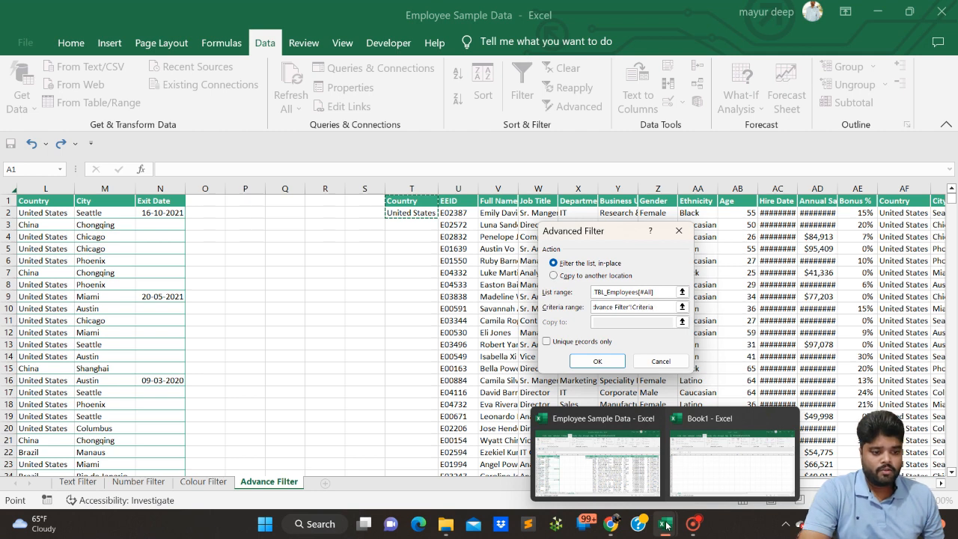
pyautogui.click(588, 361)
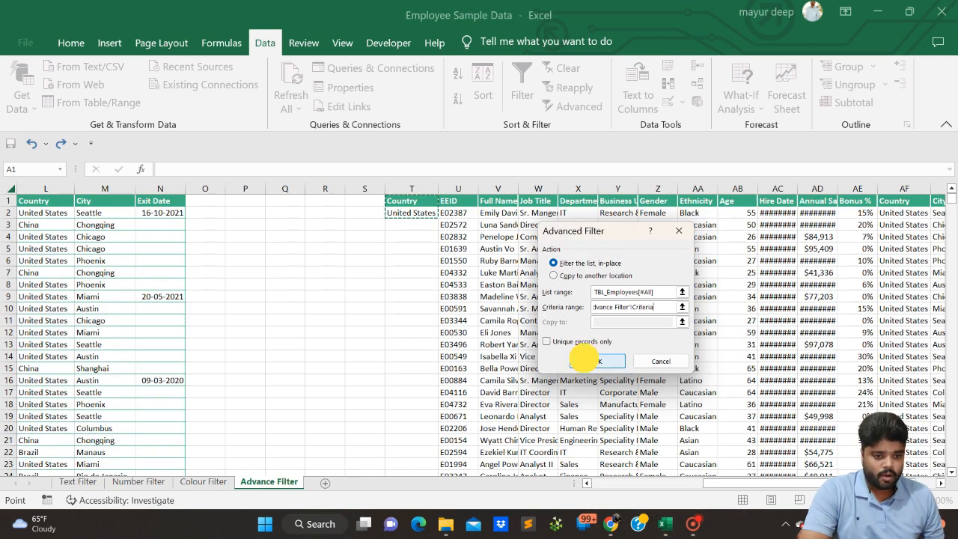
pyautogui.click(481, 294)
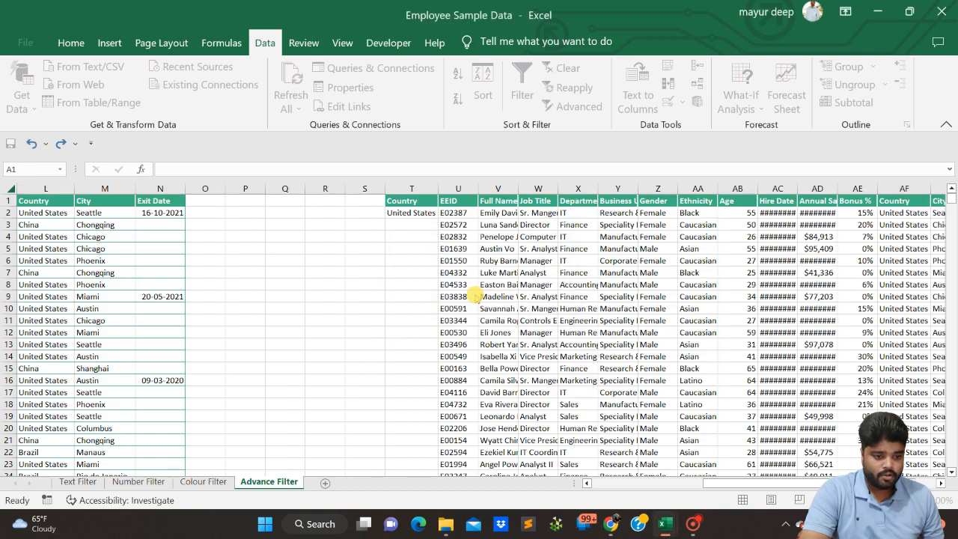
# - Switch back to the blank Book1 workbook
pyautogui.click(417, 217)
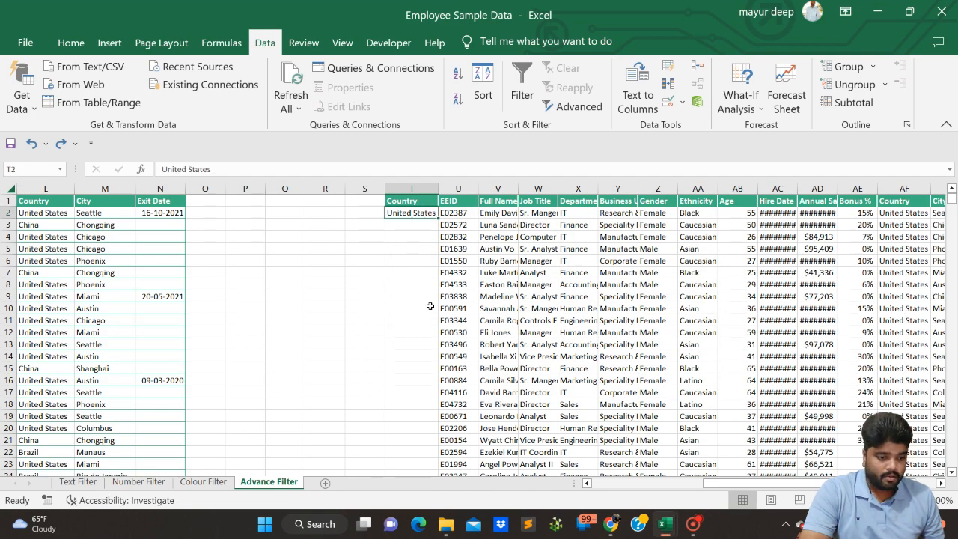
pyautogui.click(676, 489)
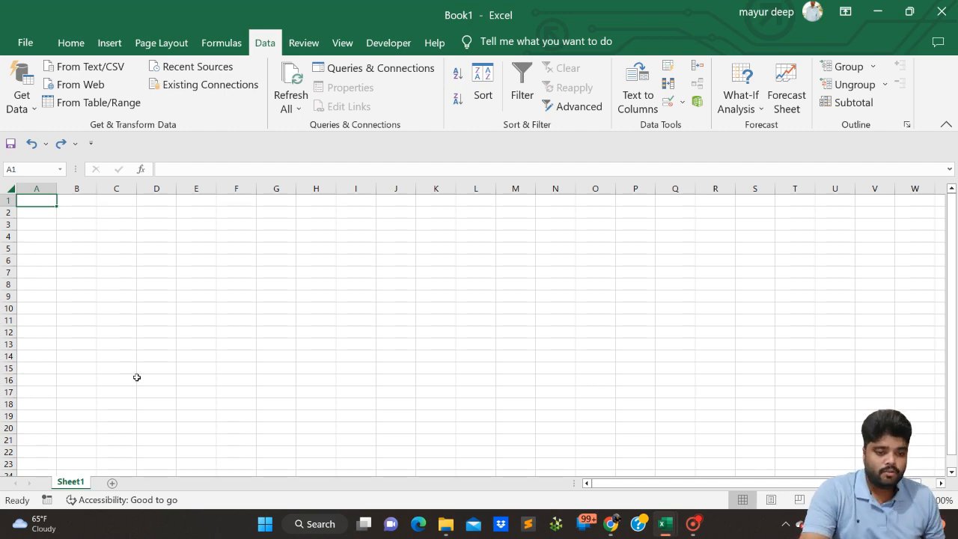
# - Copy the Country criteria in T1:T2 of the Advance Filter sheet to A1 of Book1's Sheet1 and autofit column A
pyautogui.hotkey('alt', 'Tab')
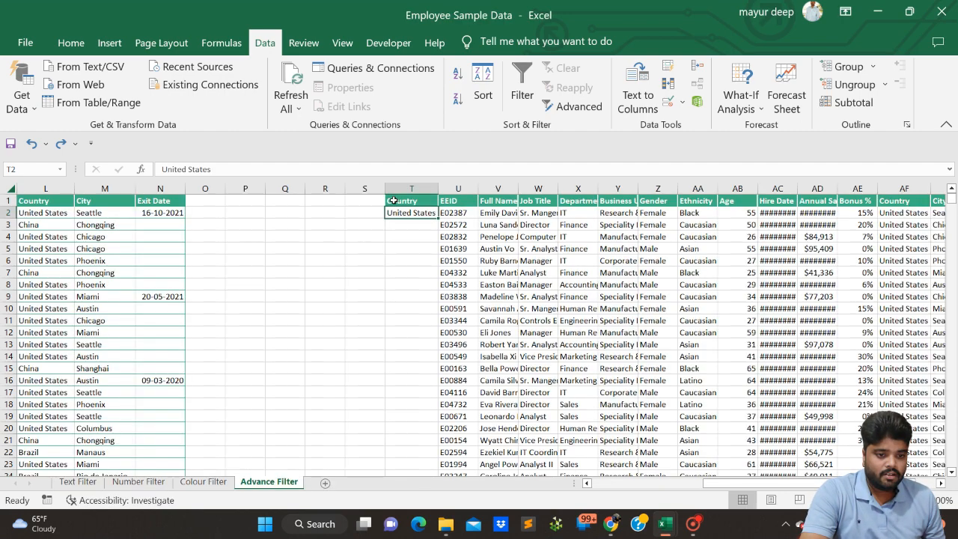
pyautogui.moveTo(394, 200); pyautogui.dragTo(393, 213)
pyautogui.hotkey('ctrl', 'c')
pyautogui.hotkey('alt', 'Tab')
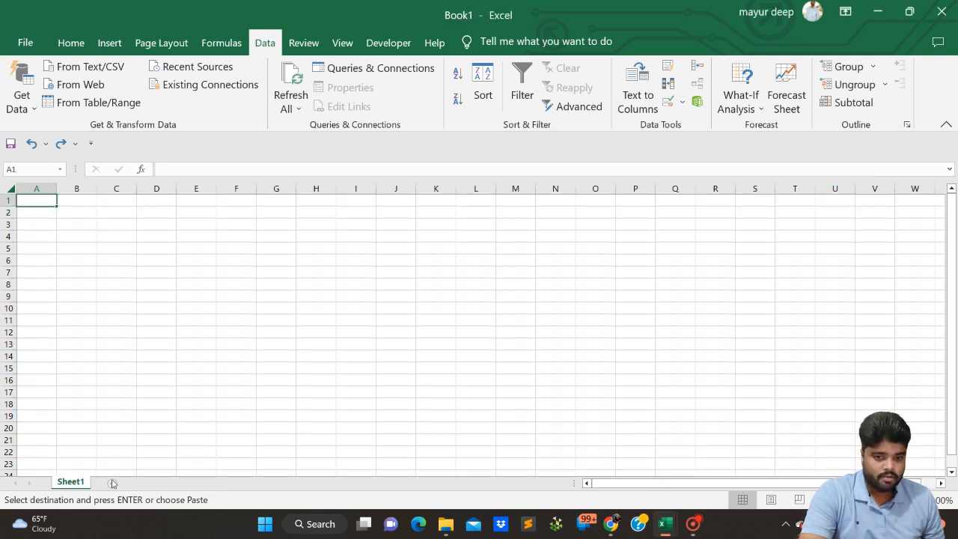
pyautogui.hotkey('ctrl', 'v')
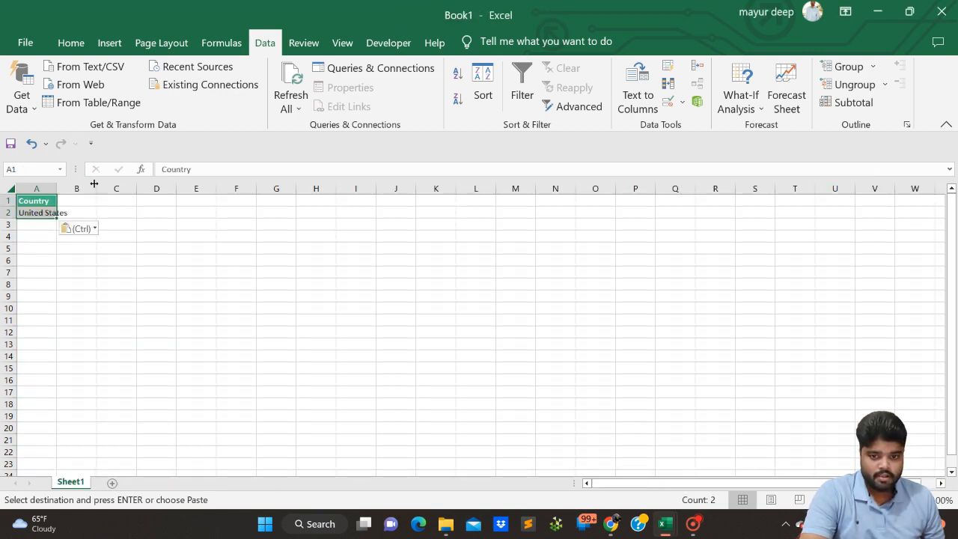
pyautogui.doubleClick(56, 188)
pyautogui.click(30, 213)
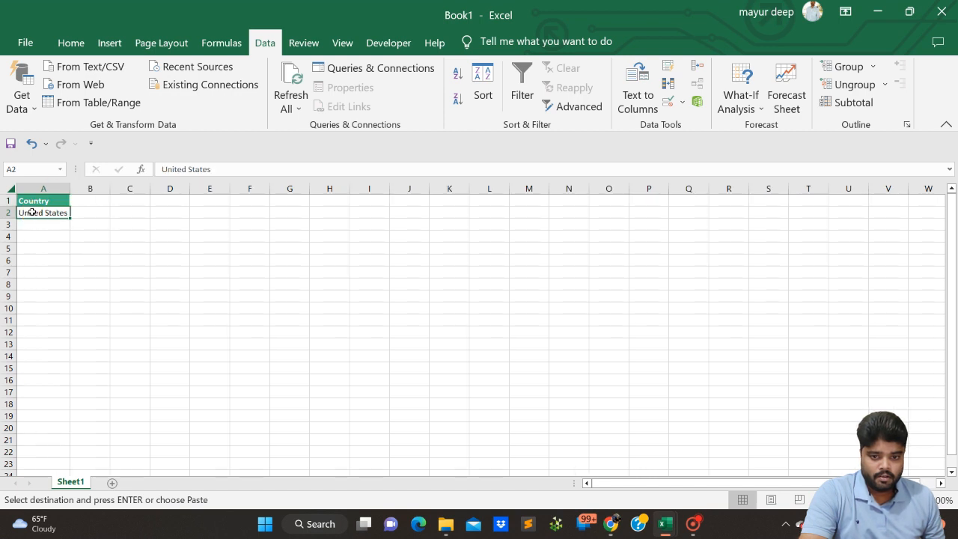
# - Start an Advanced Filter from Book1 that copies to another location, with the whole employee table TBL_Employees[#All] as the list range
pyautogui.click(128, 200)
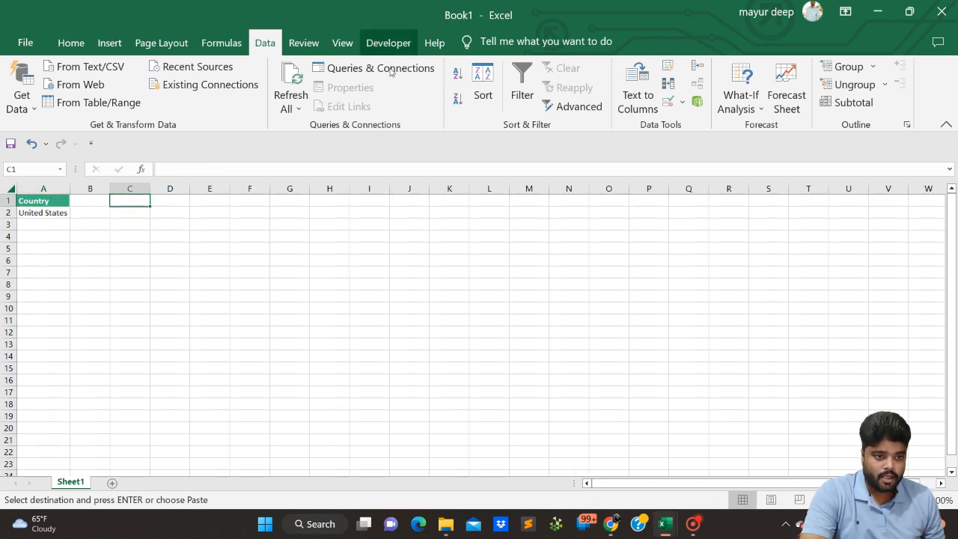
pyautogui.click(577, 106)
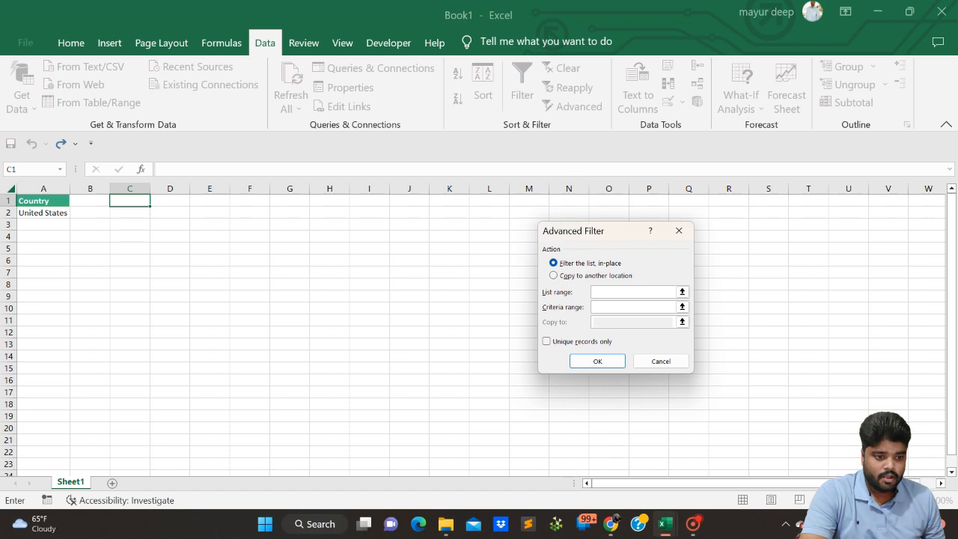
pyautogui.click(585, 276)
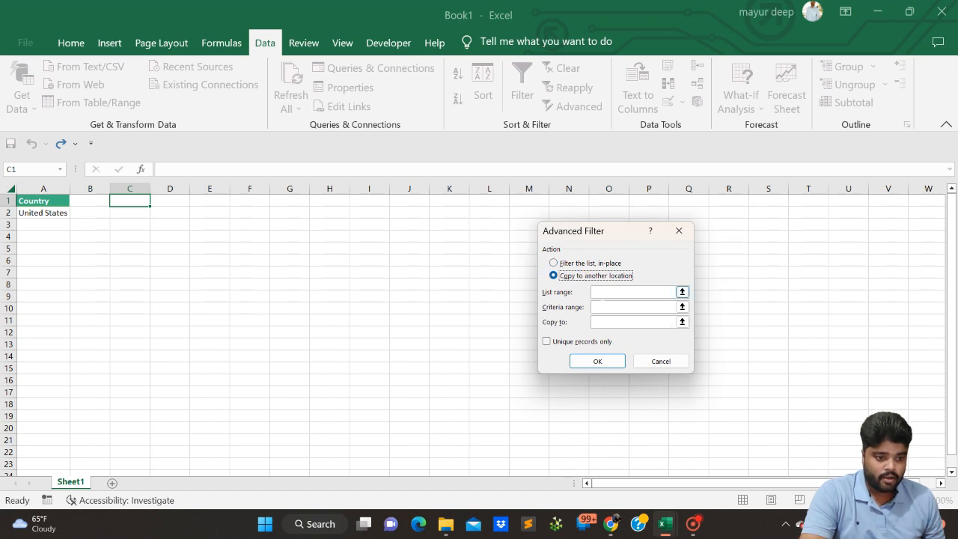
pyautogui.click(602, 297)
pyautogui.click(665, 521)
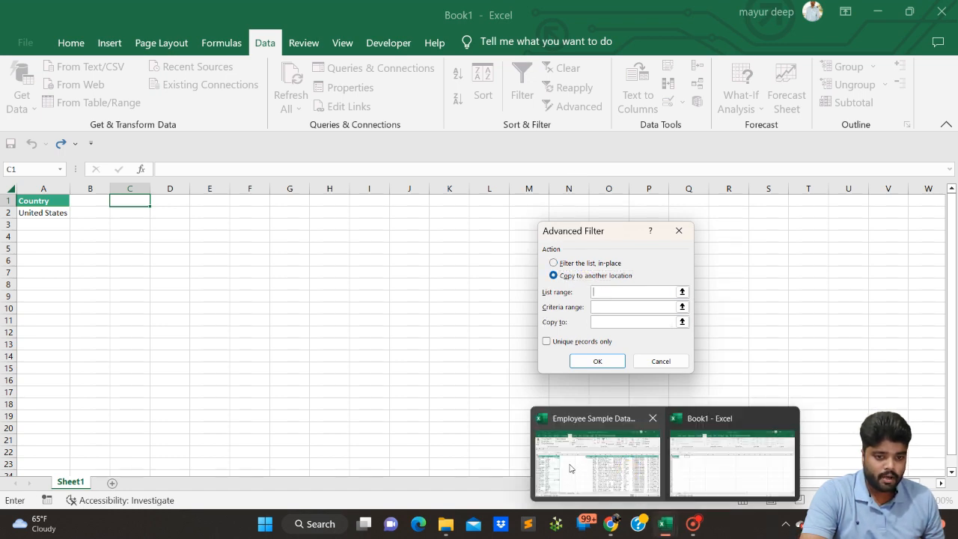
pyautogui.click(568, 464)
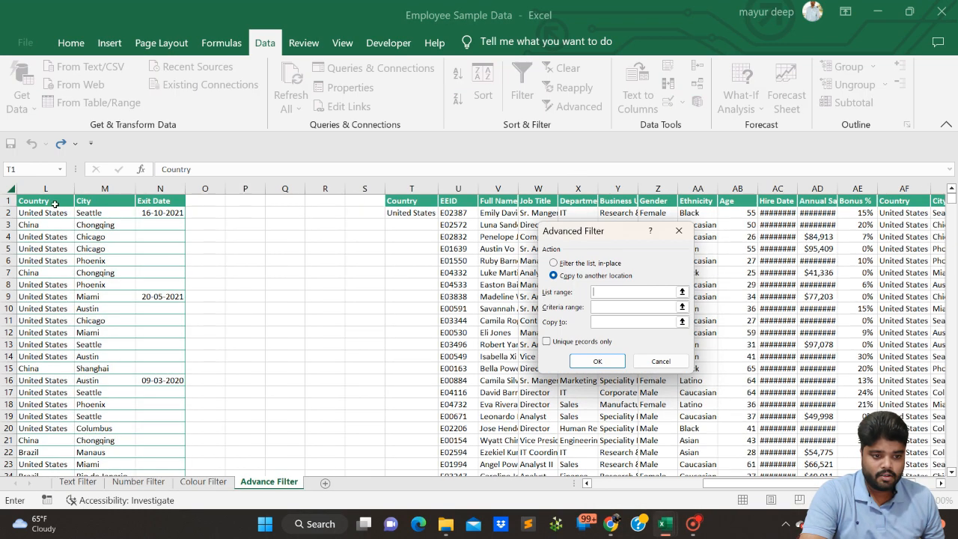
pyautogui.click(605, 483)
pyautogui.moveTo(32, 202); pyautogui.dragTo(867, 371)
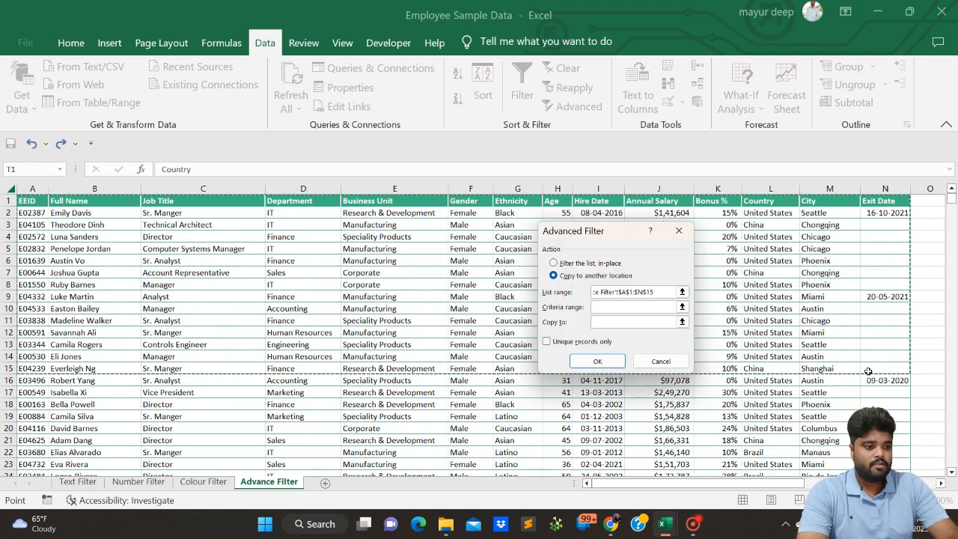
pyautogui.hotkey('ctrl', 'shift', 'Down')
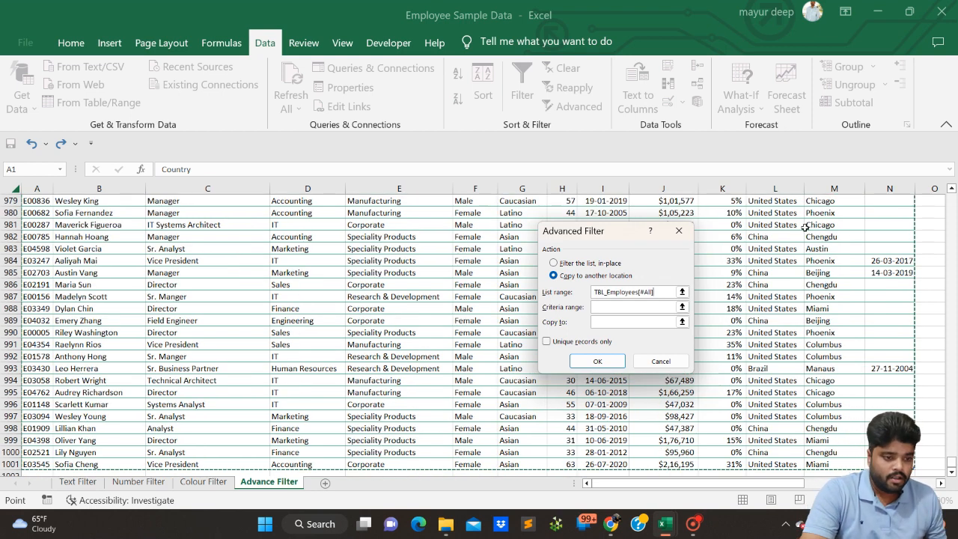
# - Set the criteria range to Sheet1!$A$1:$A$2 and the copy destination to Sheet1!$C$1, and run the filter
pyautogui.click(644, 308)
pyautogui.moveTo(41, 202); pyautogui.dragTo(44, 214)
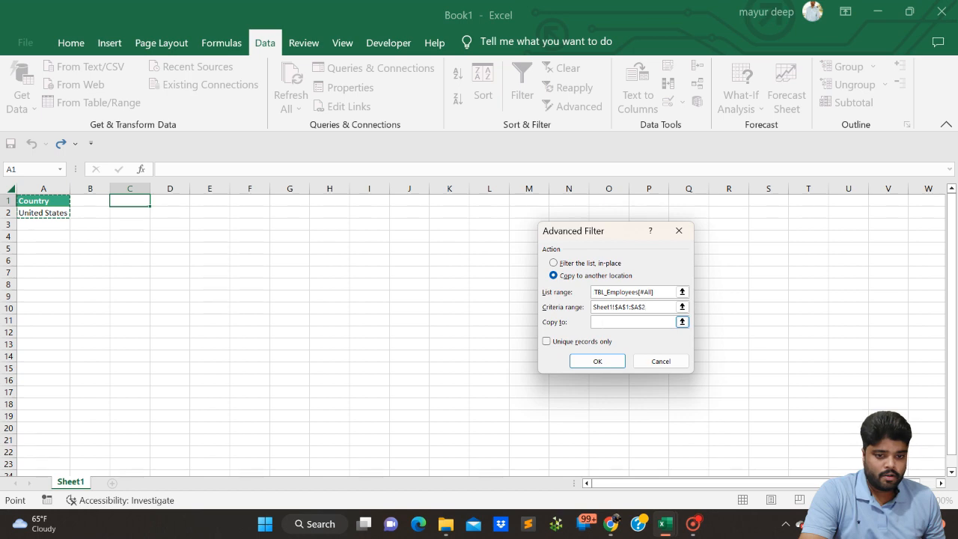
pyautogui.click(603, 322)
pyautogui.click(122, 201)
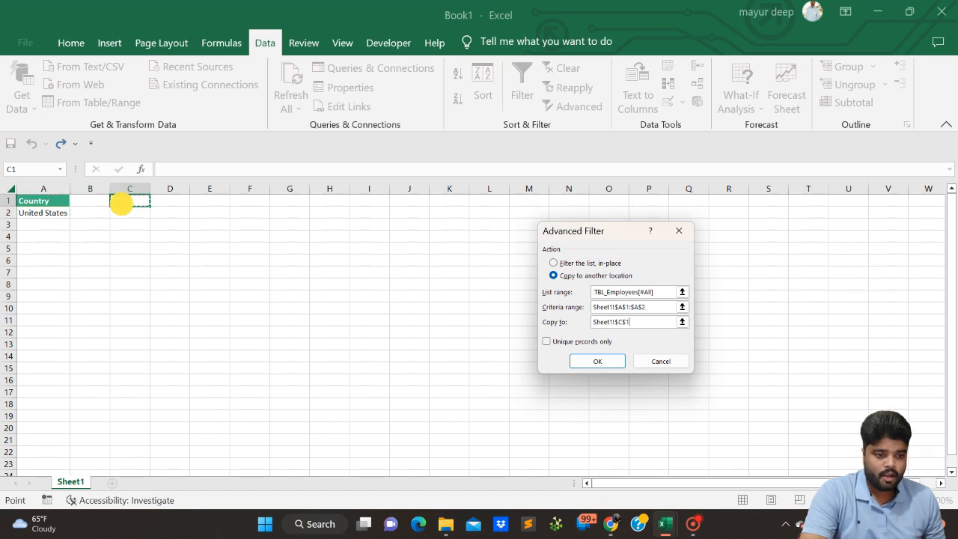
pyautogui.click(595, 361)
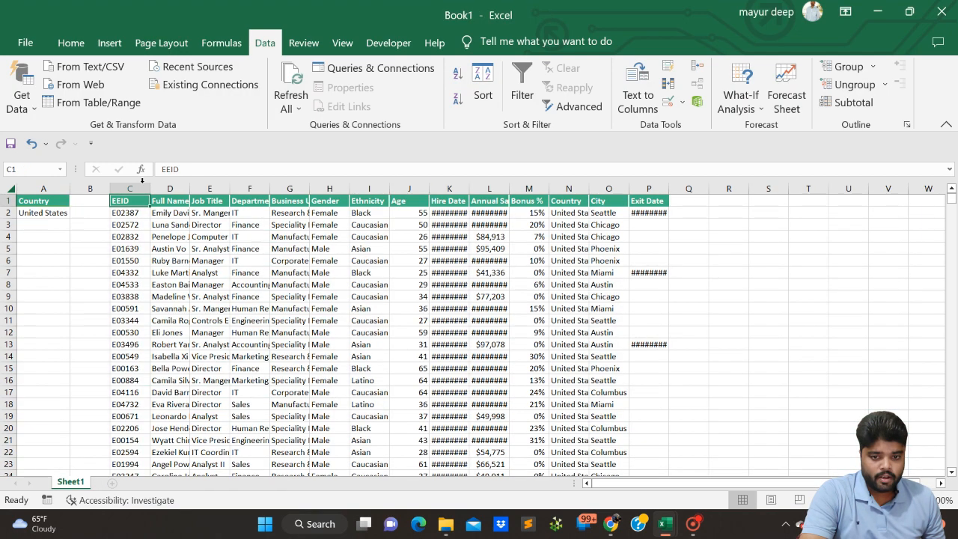
# - Autofit all column widths on Sheet1 of Book1
pyautogui.click(10, 188)
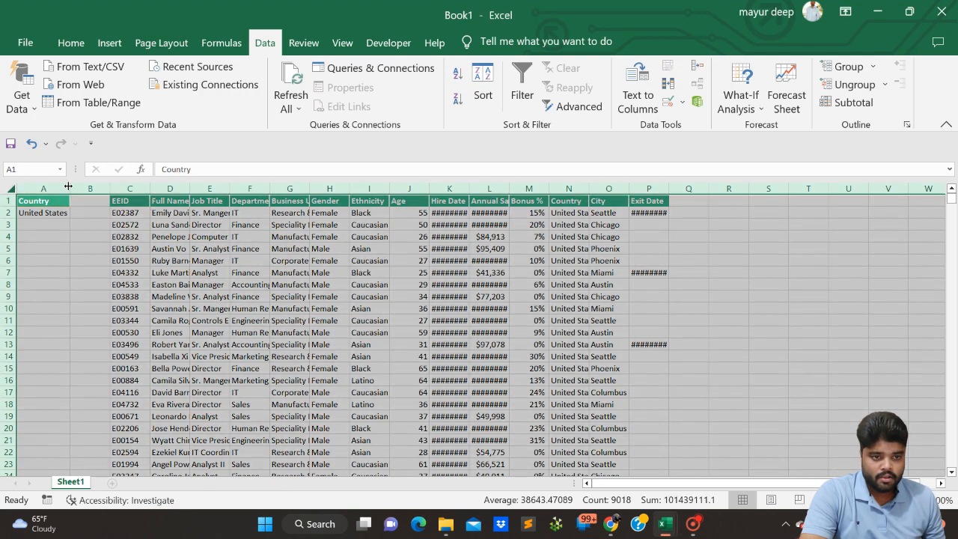
pyautogui.doubleClick(70, 188)
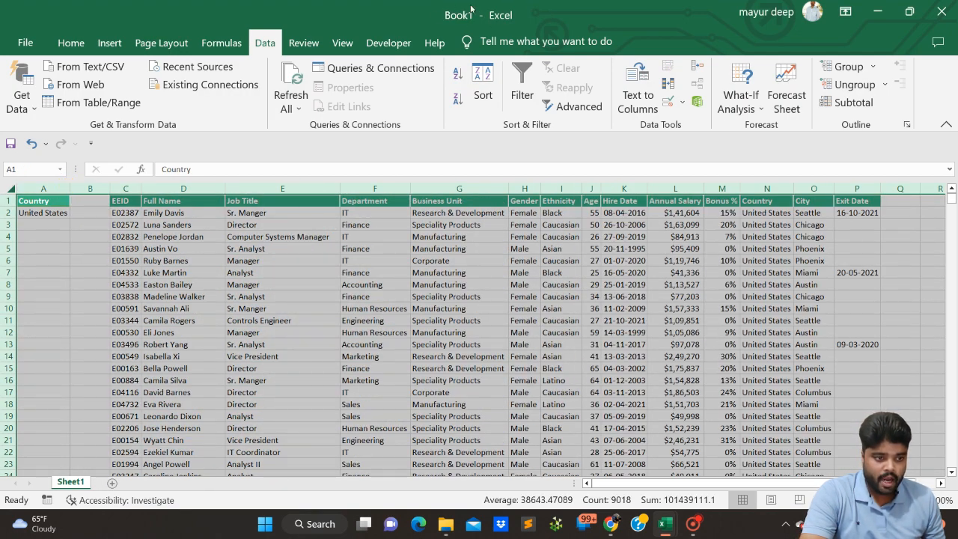
pyautogui.click(498, 332)
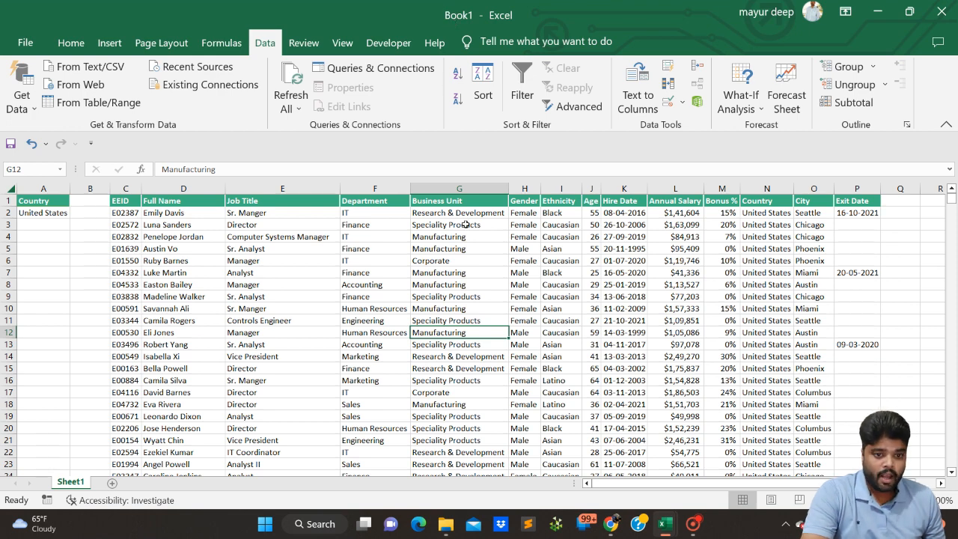
# - Compare the source employee table with the extracted records and the Country criteria in Book1
pyautogui.hotkey('alt', 'Tab')
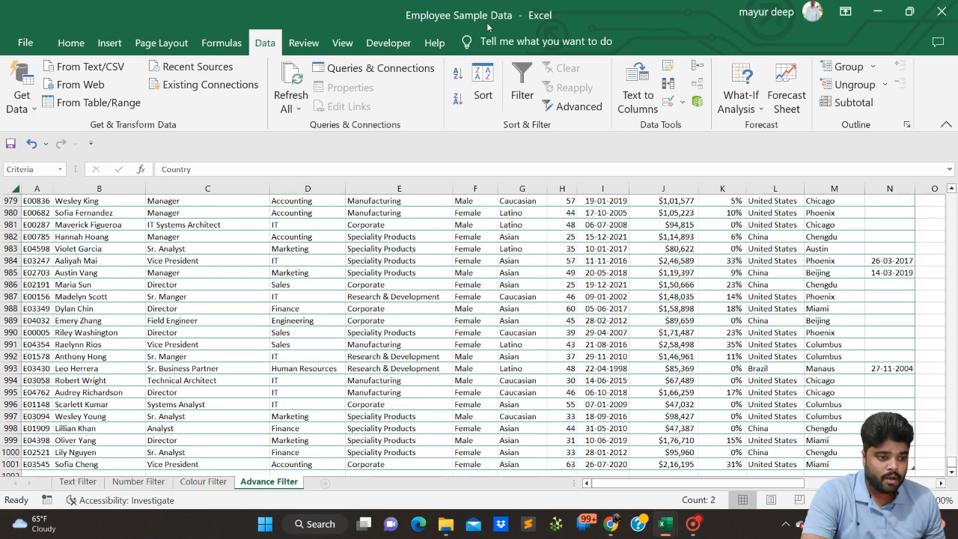
pyautogui.scroll(8, 443, 281)
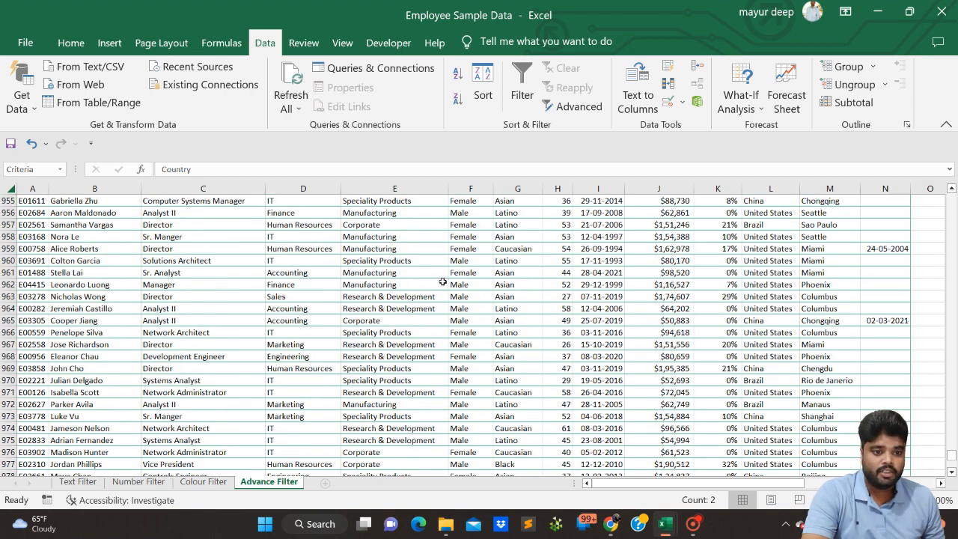
pyautogui.hotkey('alt', 'Tab')
pyautogui.click(256, 235)
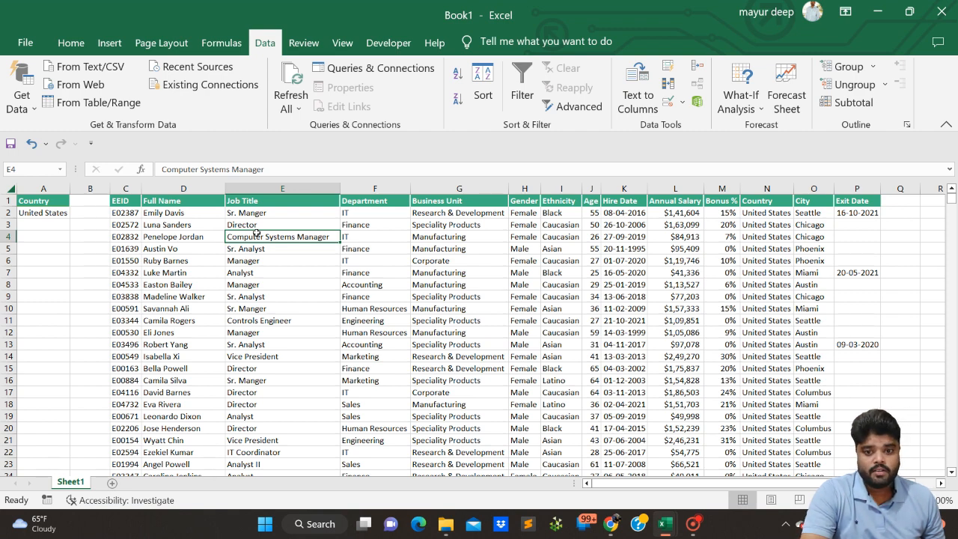
pyautogui.moveTo(28, 202); pyautogui.dragTo(31, 220)
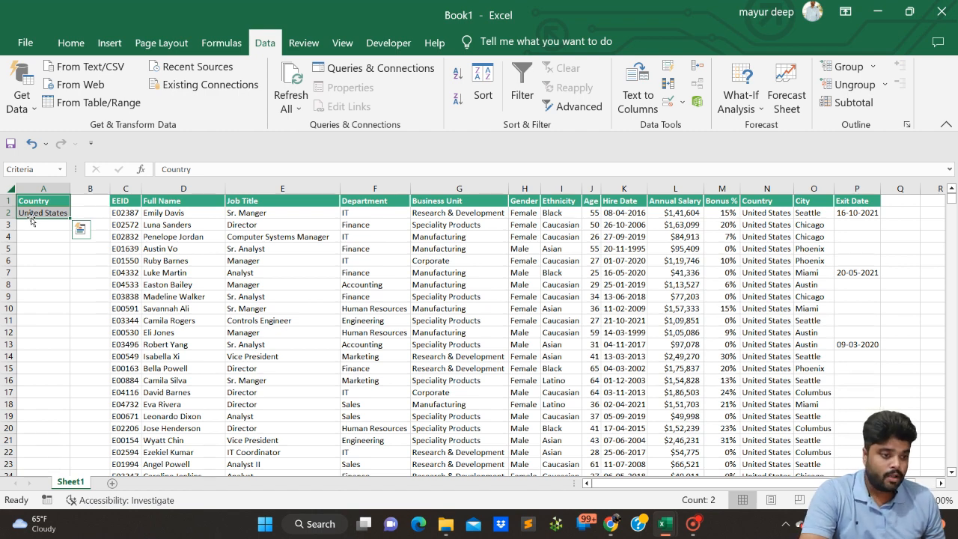
pyautogui.click(770, 213)
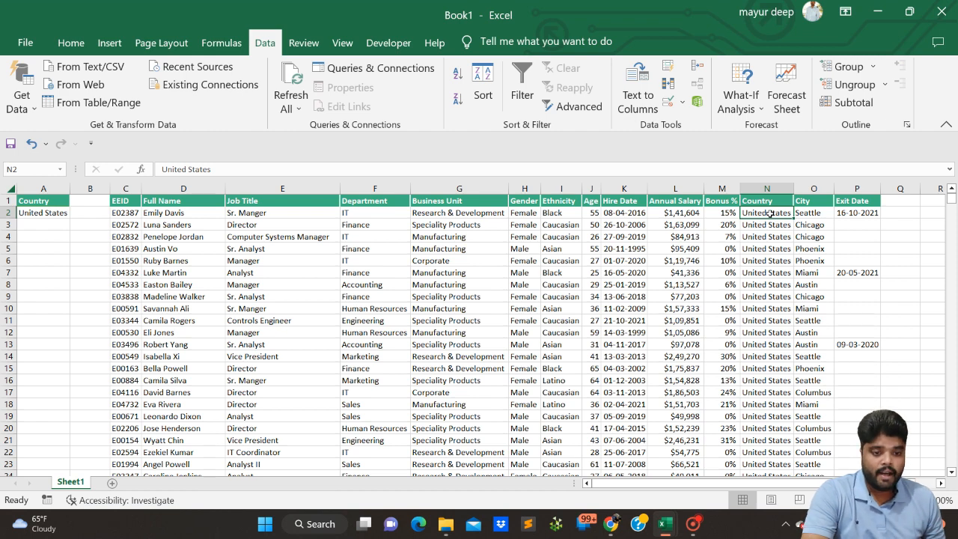
# - Switch back to the Employee Sample Data workbook and go to the header of the employee table's Gender column
pyautogui.hotkey('alt', 'Tab')
pyautogui.click(473, 247)
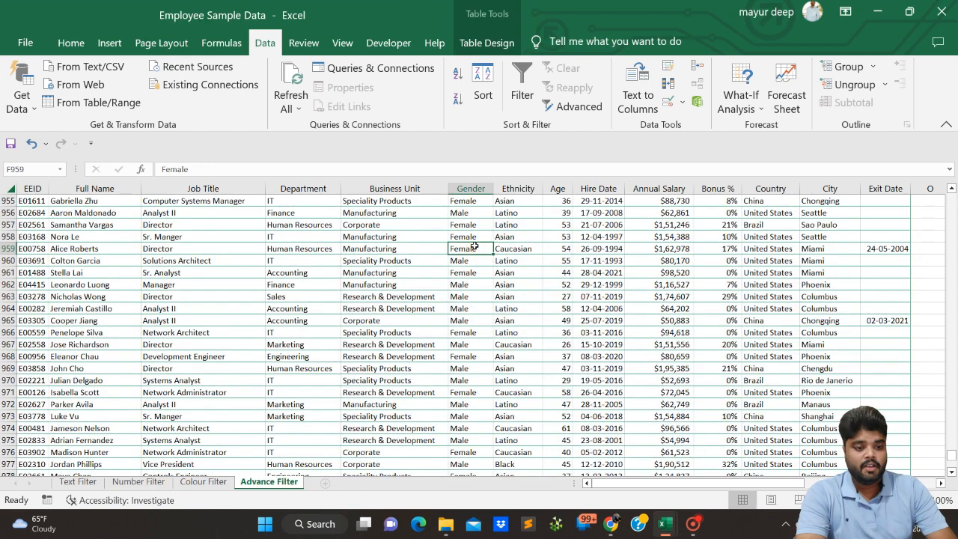
pyautogui.hotkey('ctrl', 'Up')
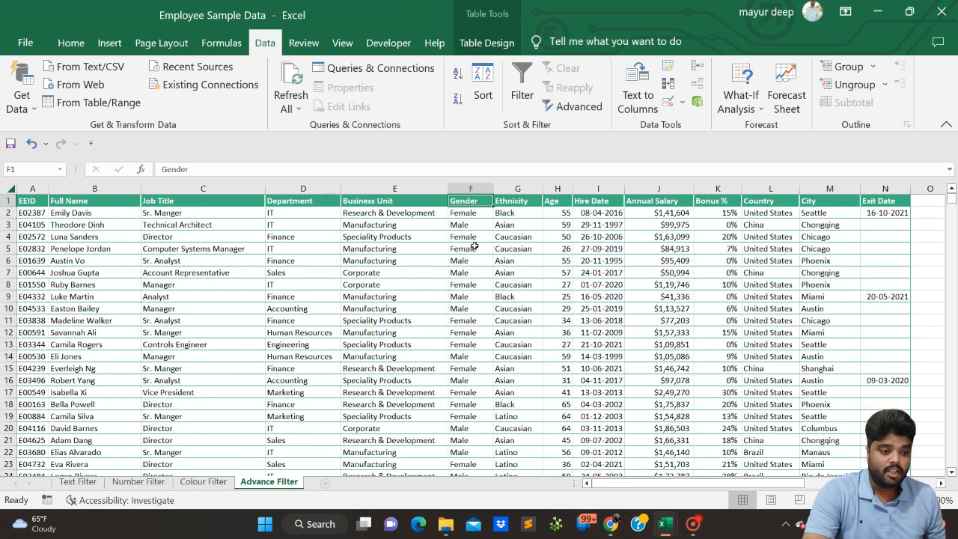